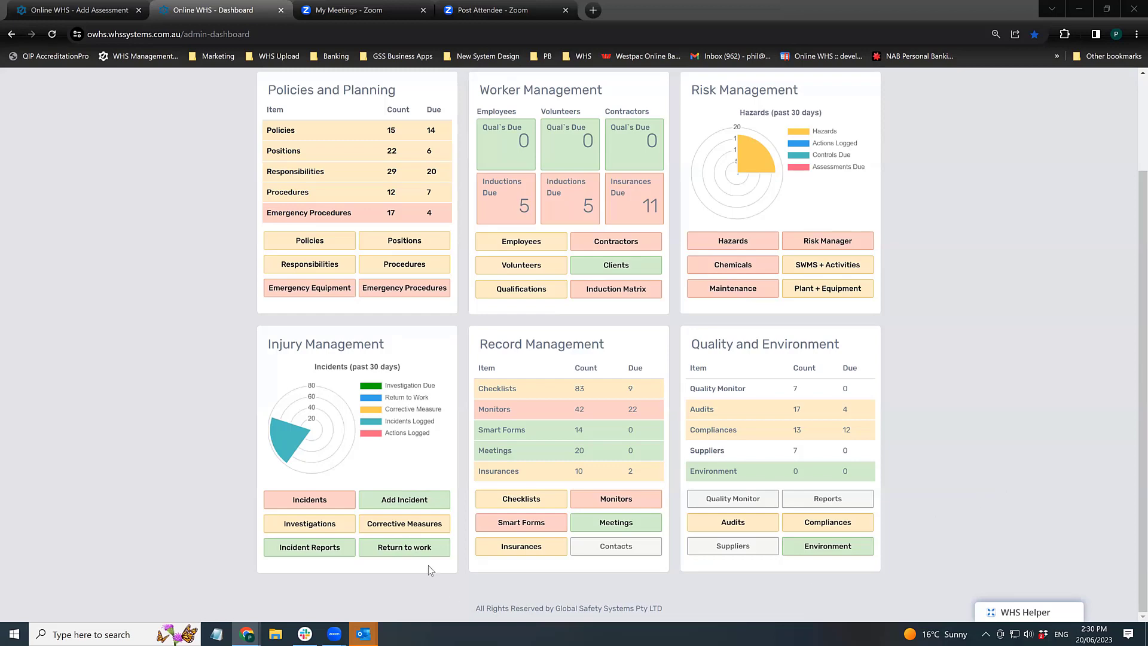
Open "1. Workplace Inspection Checklist Room 1" from the checklist register for editing.
click(519, 501)
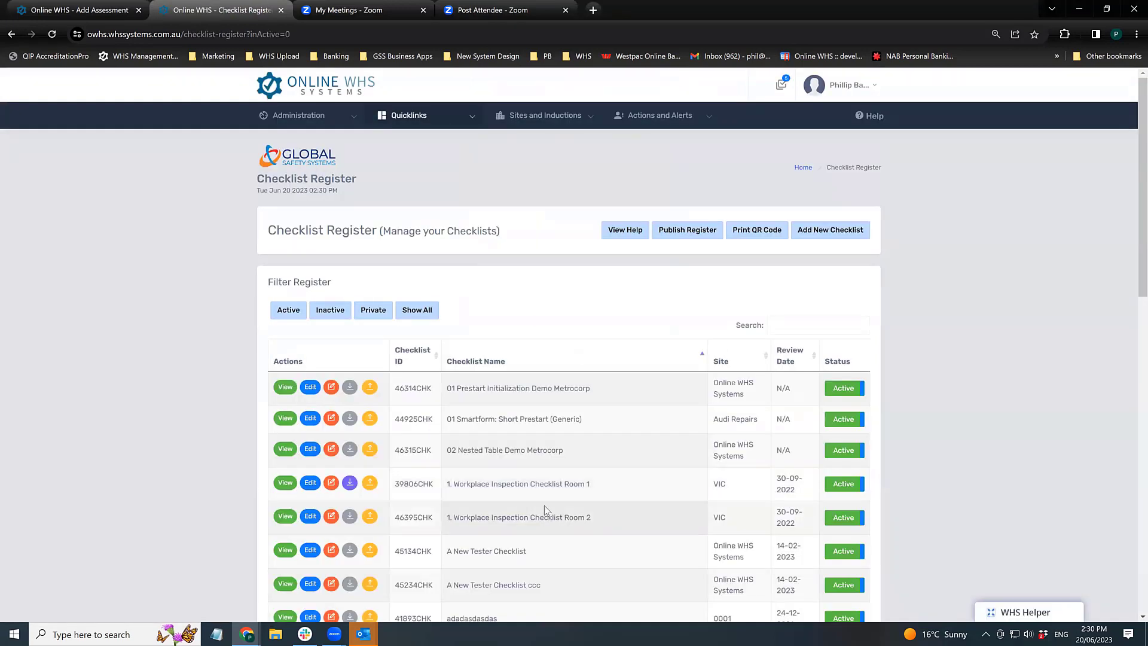
scroll(547, 501, down, 1)
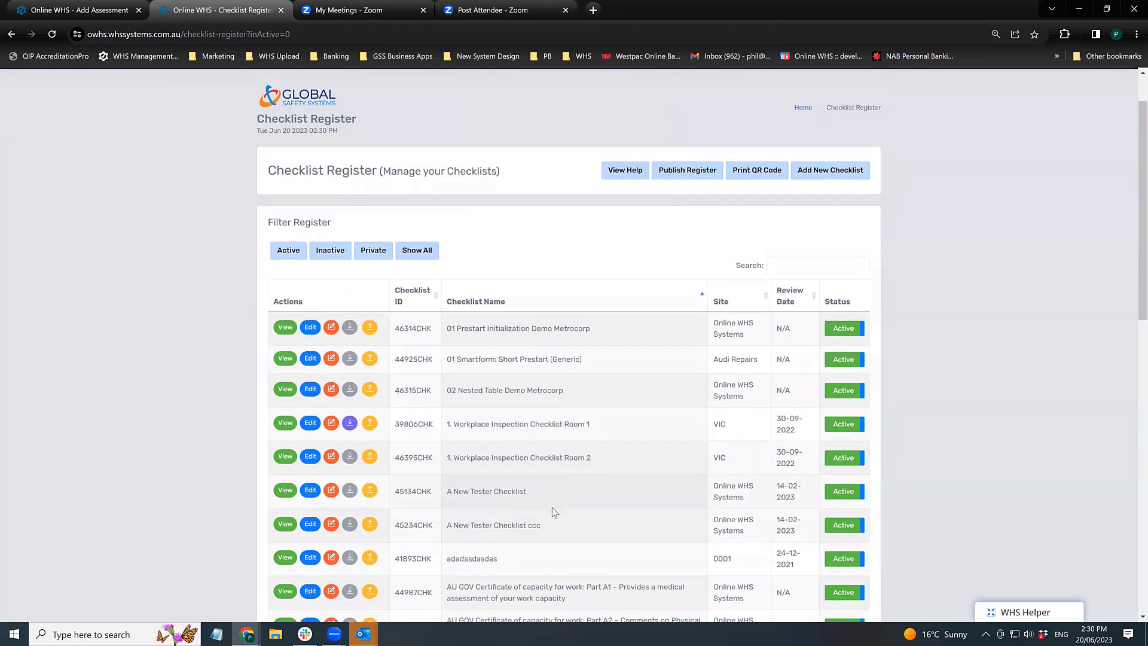
click(310, 423)
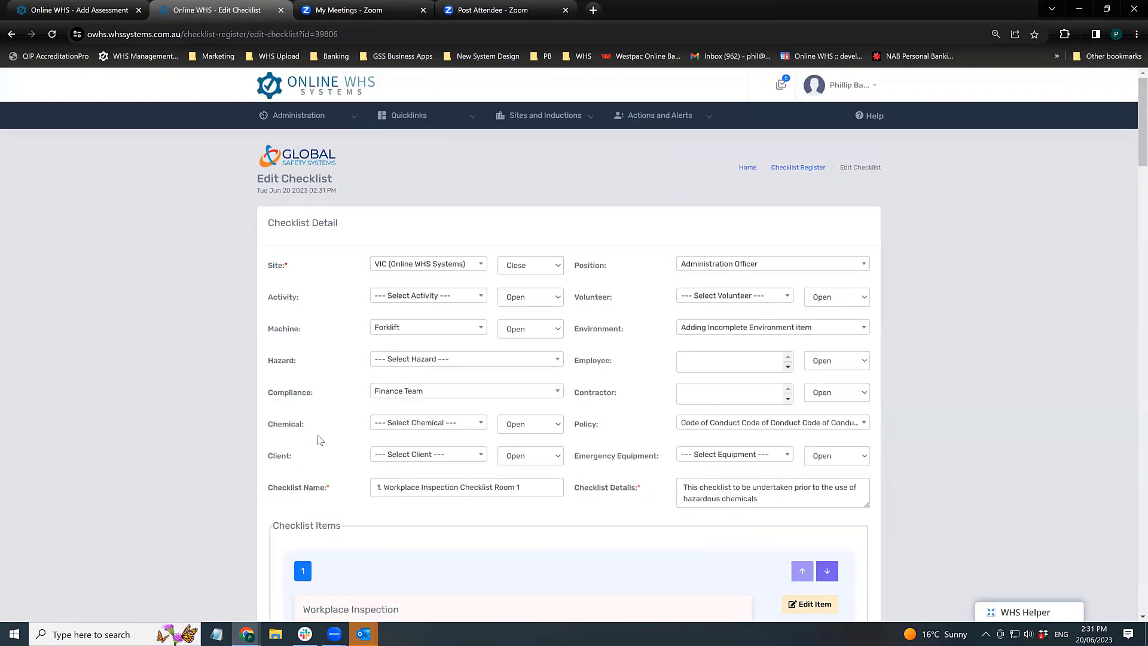
scroll(320, 443, down, 1)
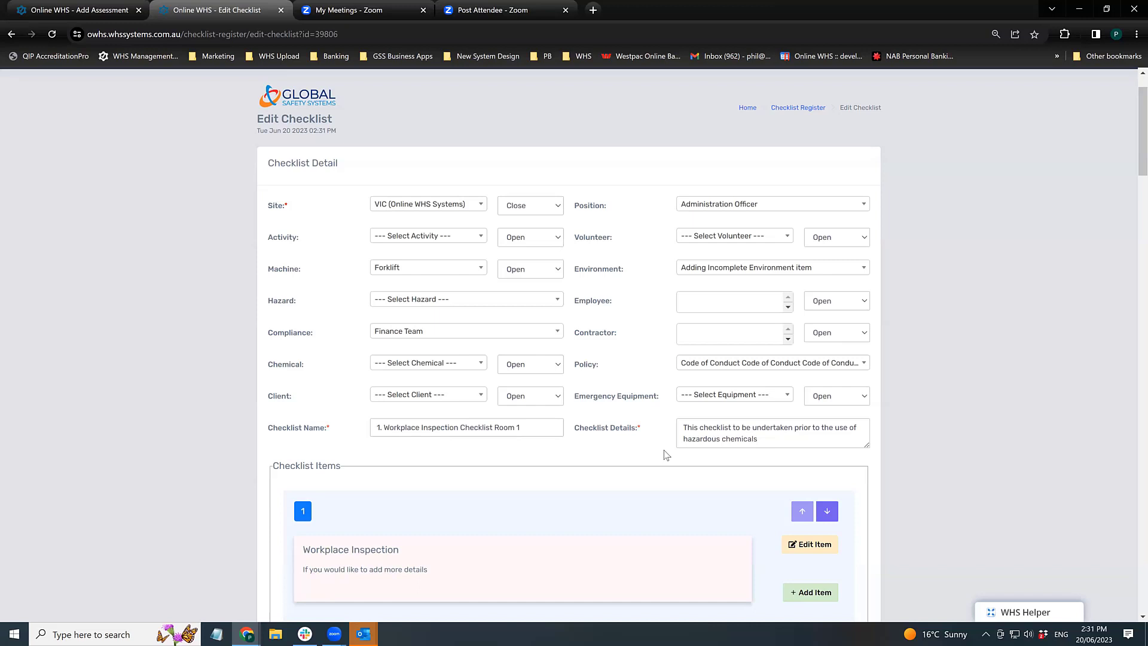
Look through the Activity options without choosing one, and set the checklist's Compliance to Forklift Code of Practice.
click(472, 238)
scroll(448, 317, down, 3)
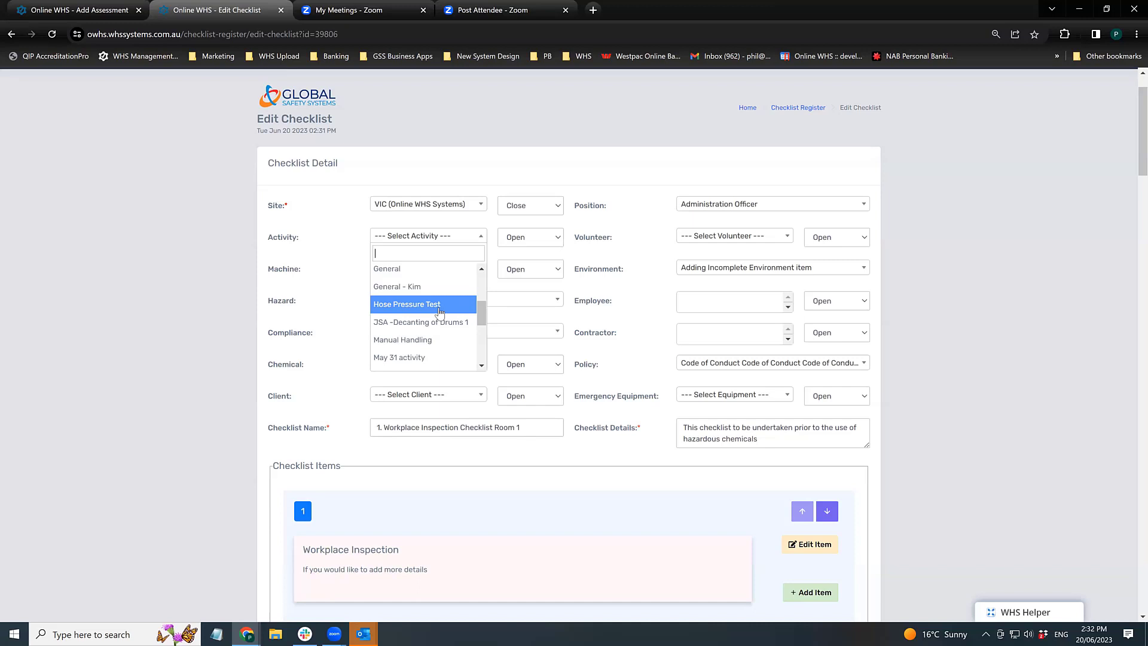
click(346, 300)
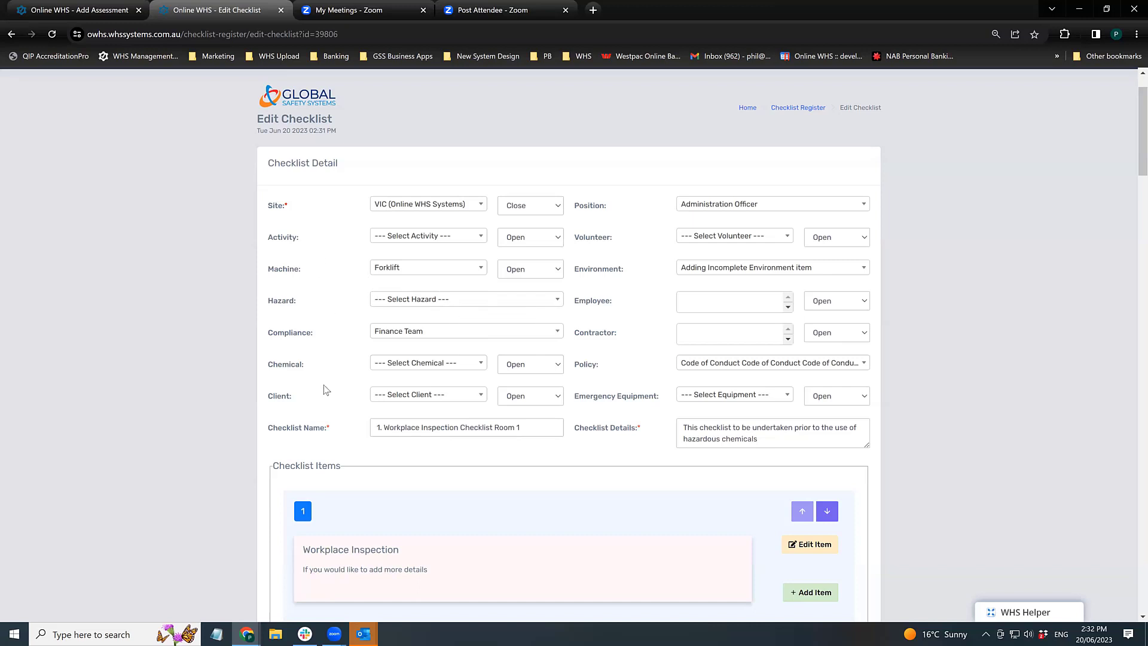
click(412, 337)
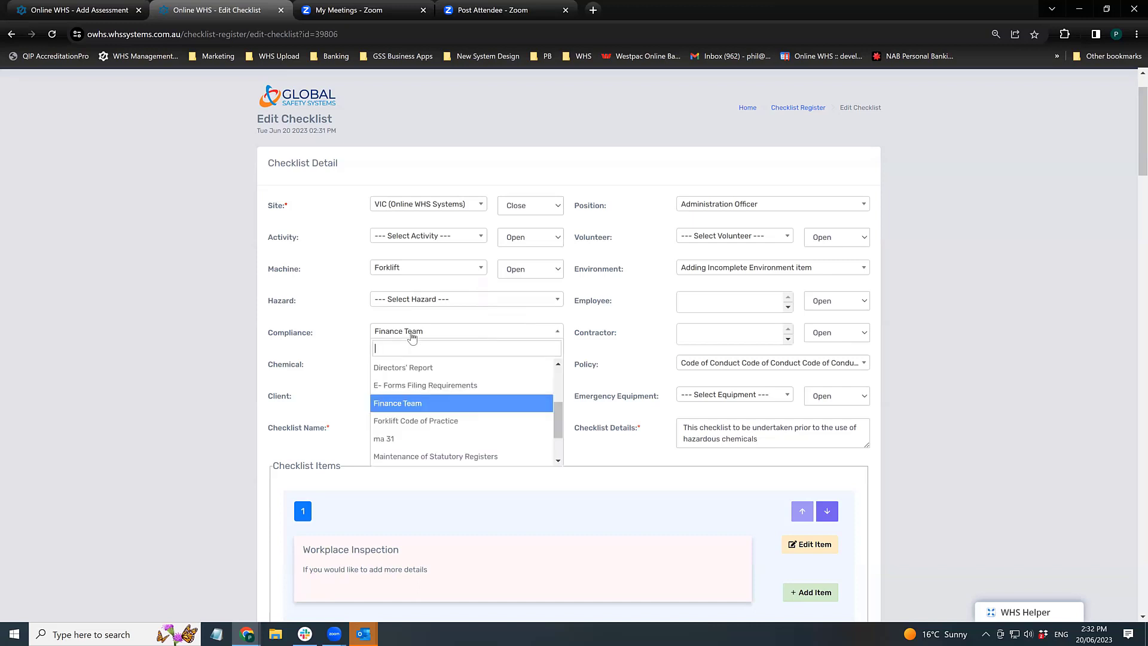
click(422, 422)
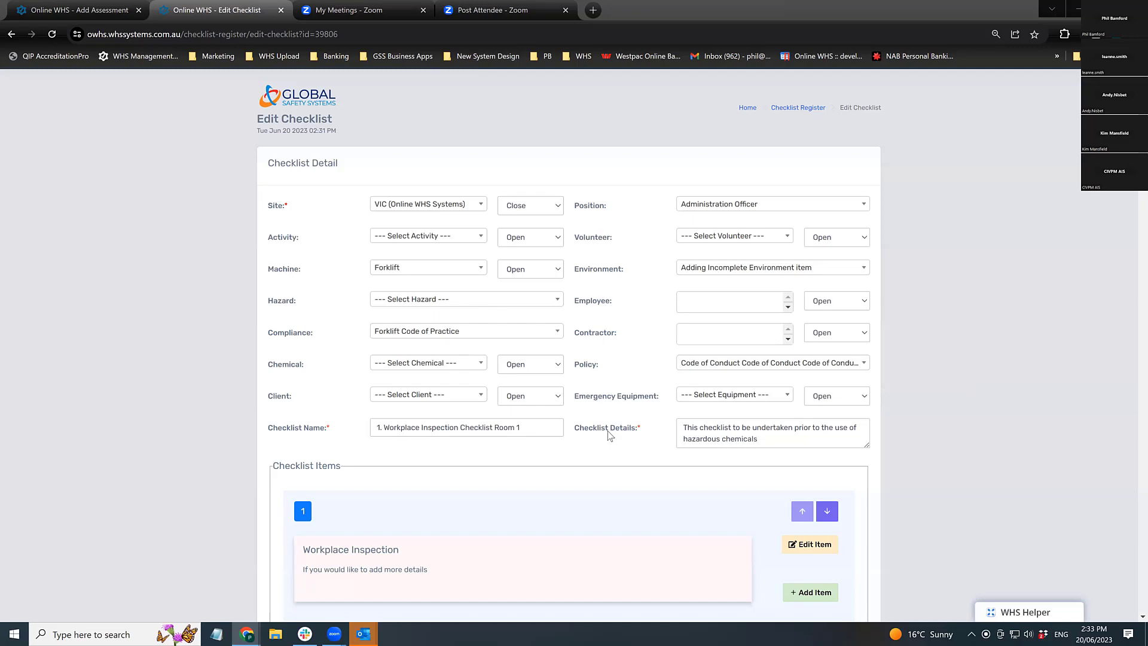
Look through the item types available for the Workplace Inspection heading and submit the item as an H1 Heading/Text.
scroll(609, 434, down, 4)
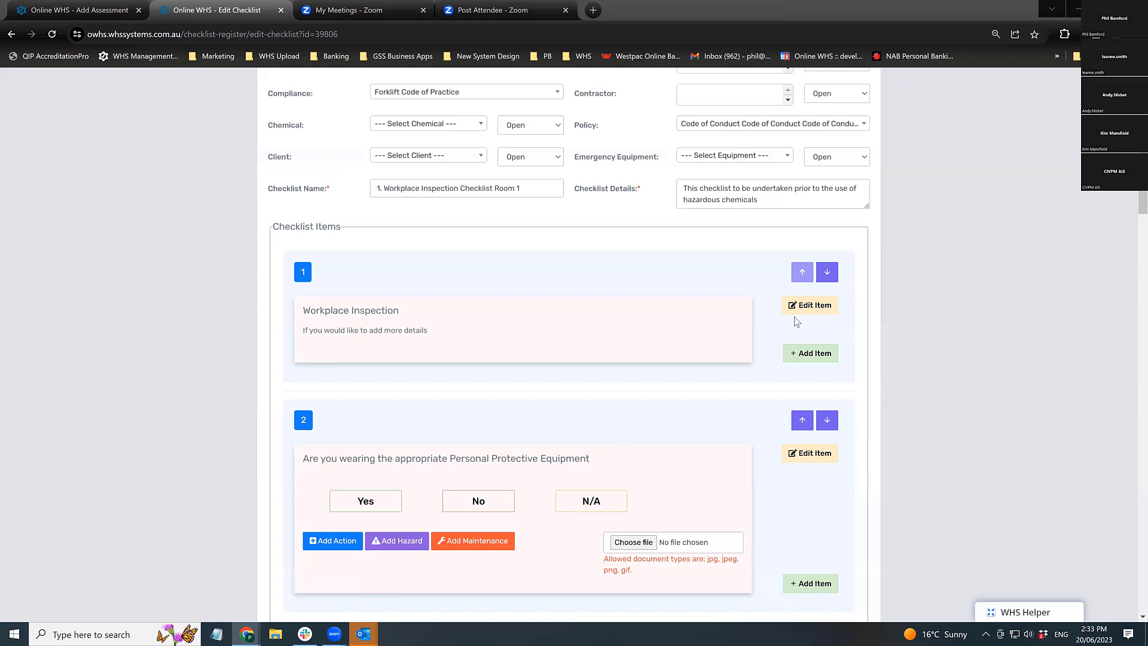
click(811, 306)
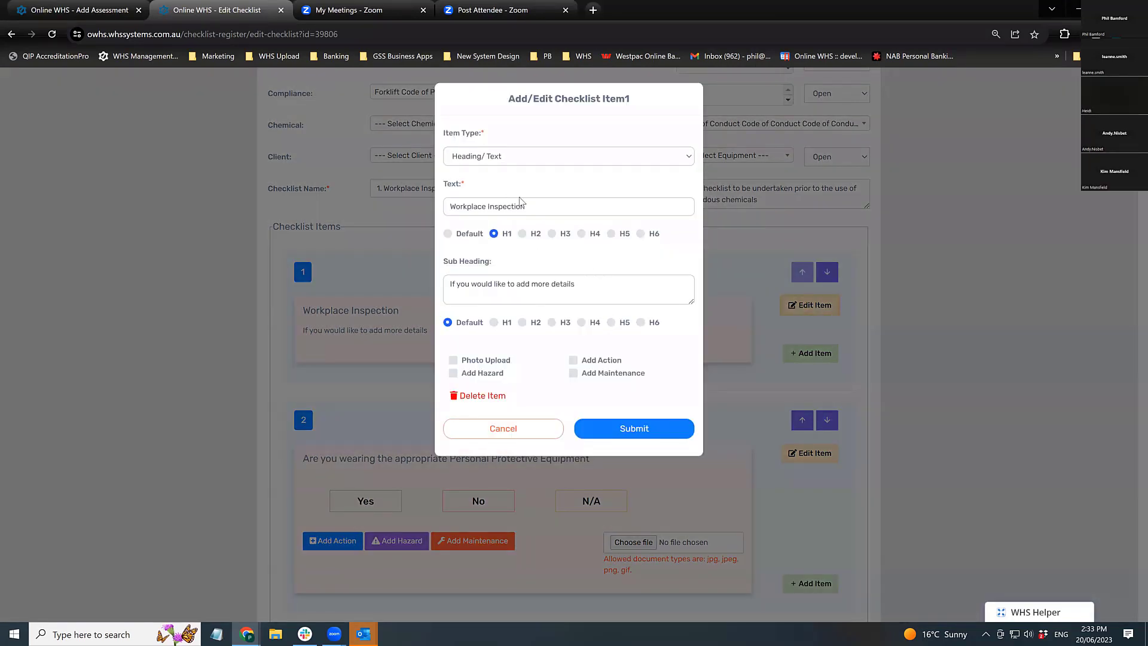
click(509, 158)
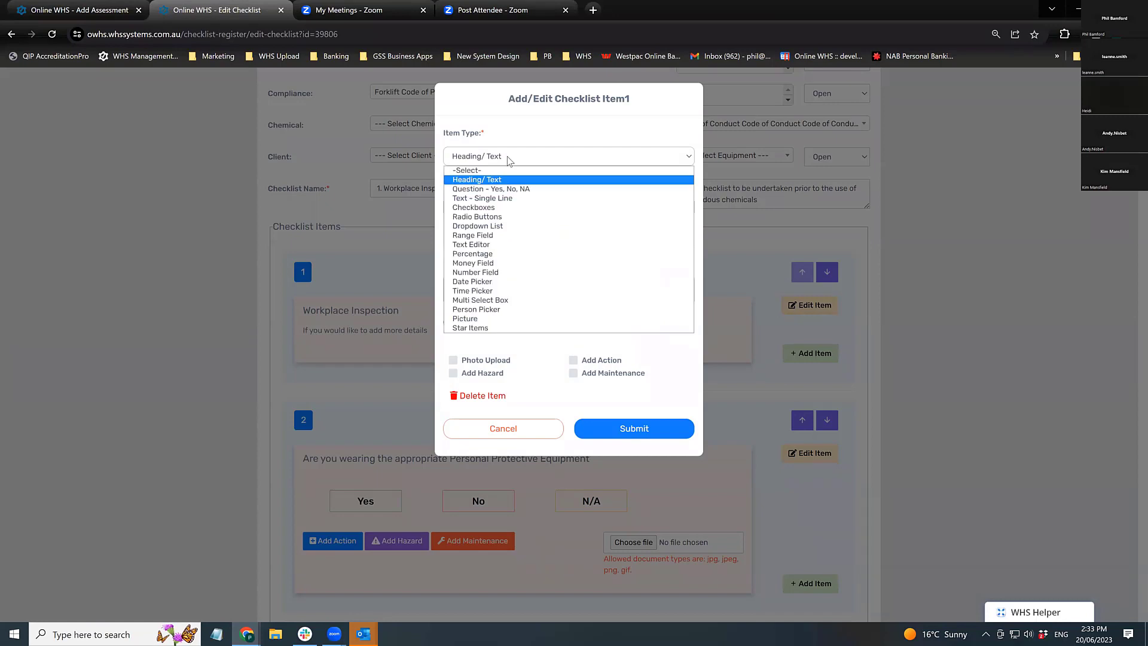
key(Down)
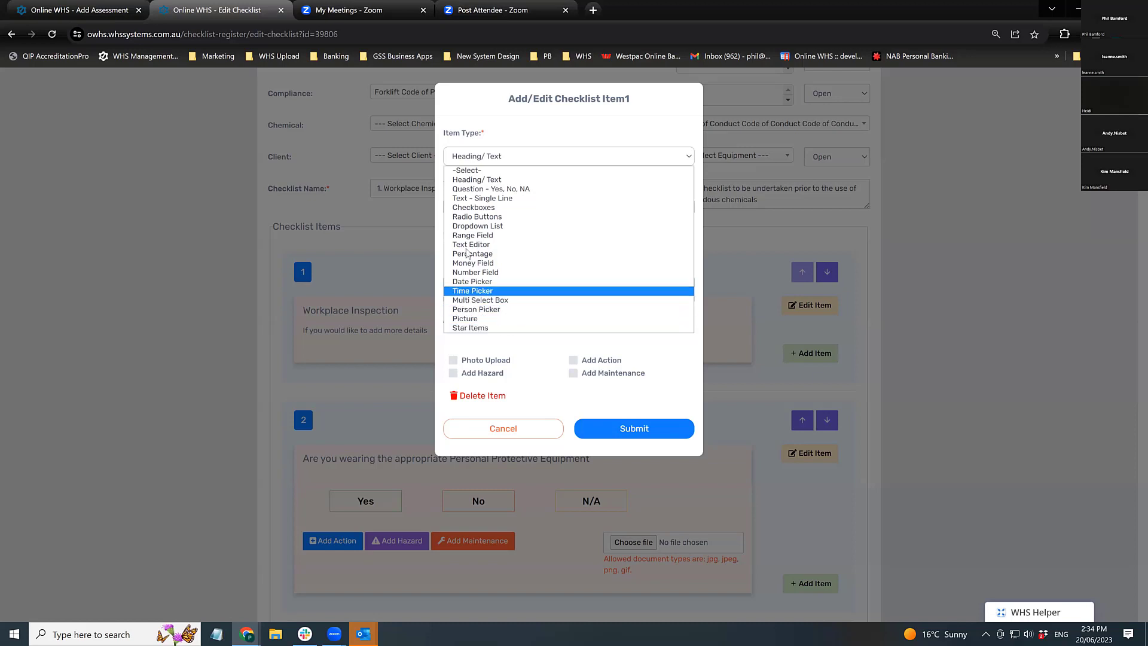
click(567, 131)
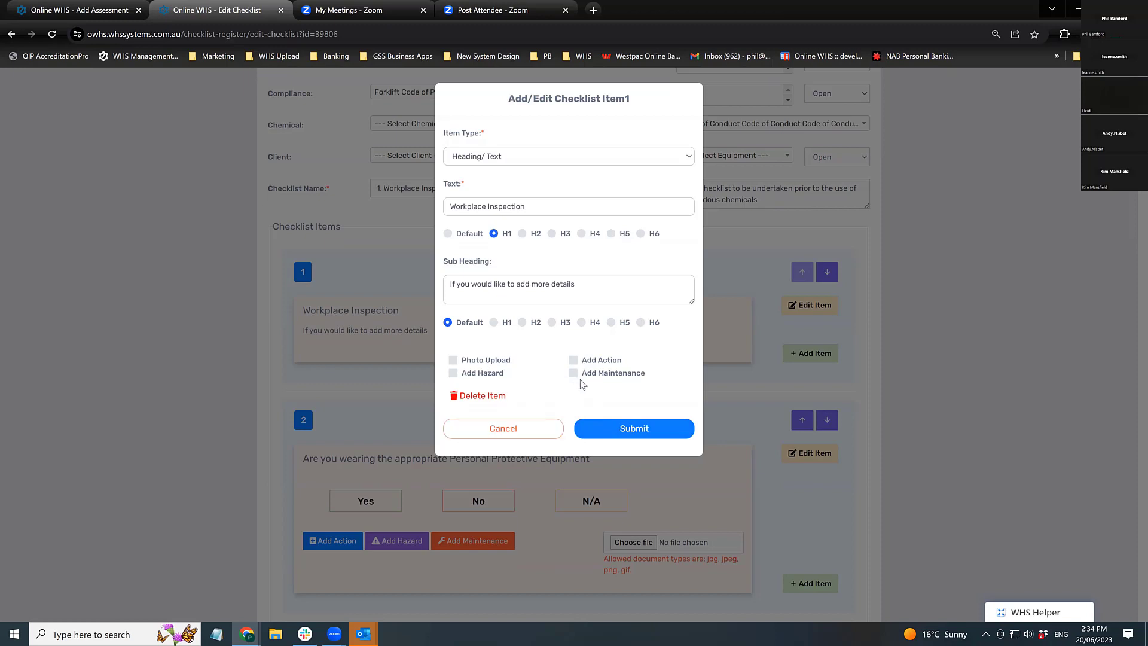
click(639, 430)
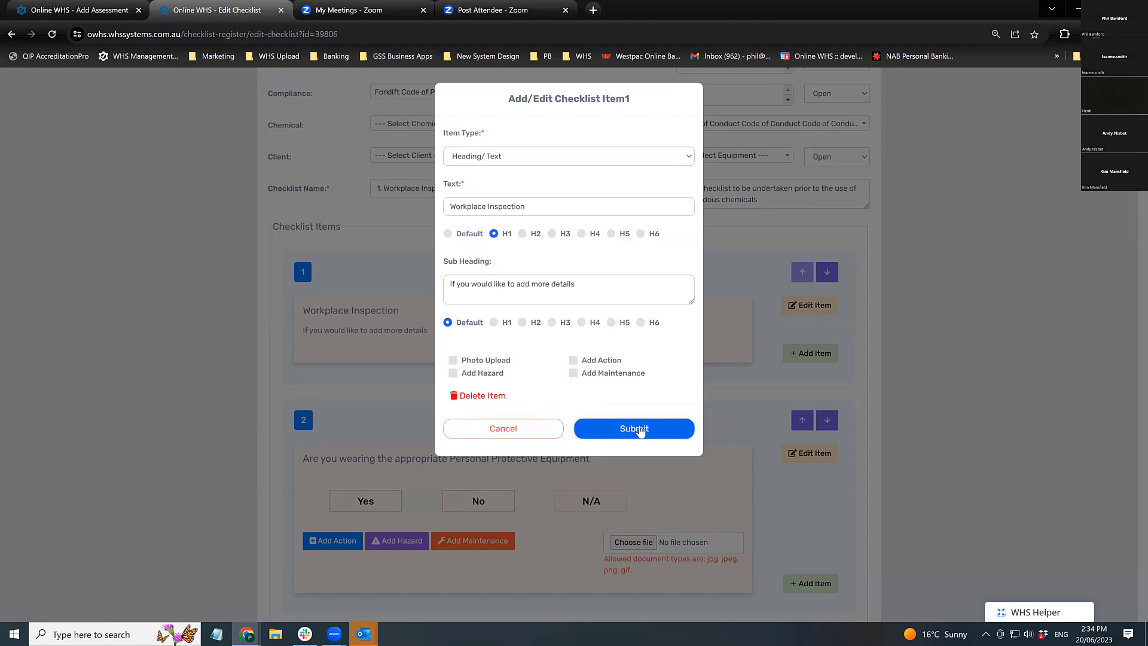
click(631, 110)
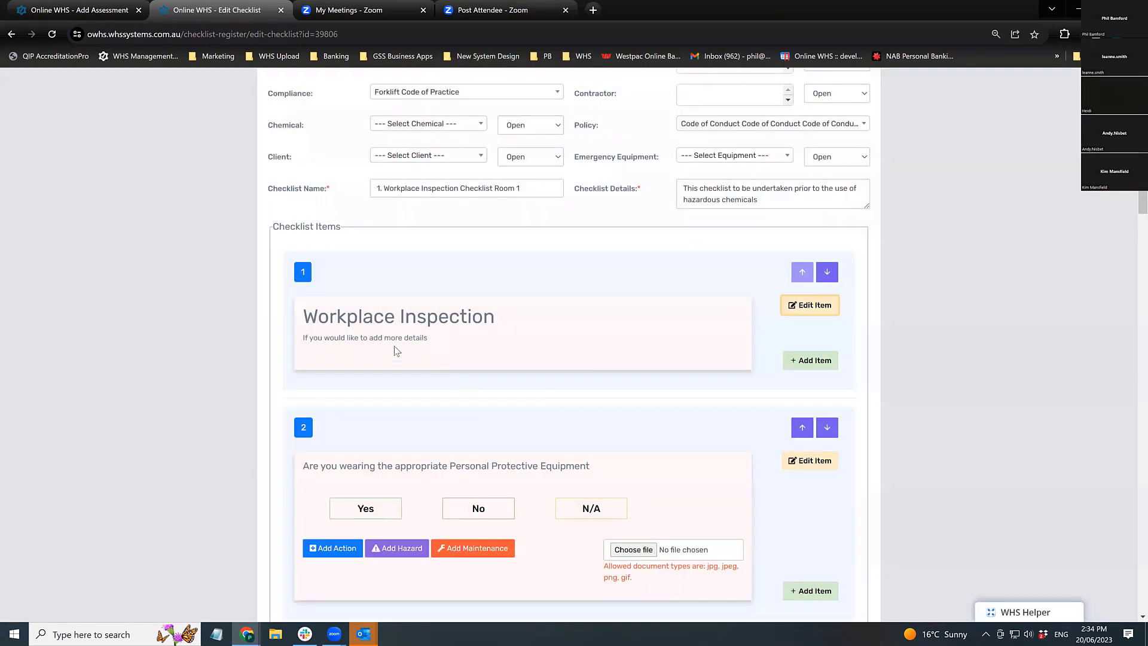
Open the Personal Protective Equipment question for editing and pick Question - Yes, No, NA as its item type.
scroll(439, 321, down, 3)
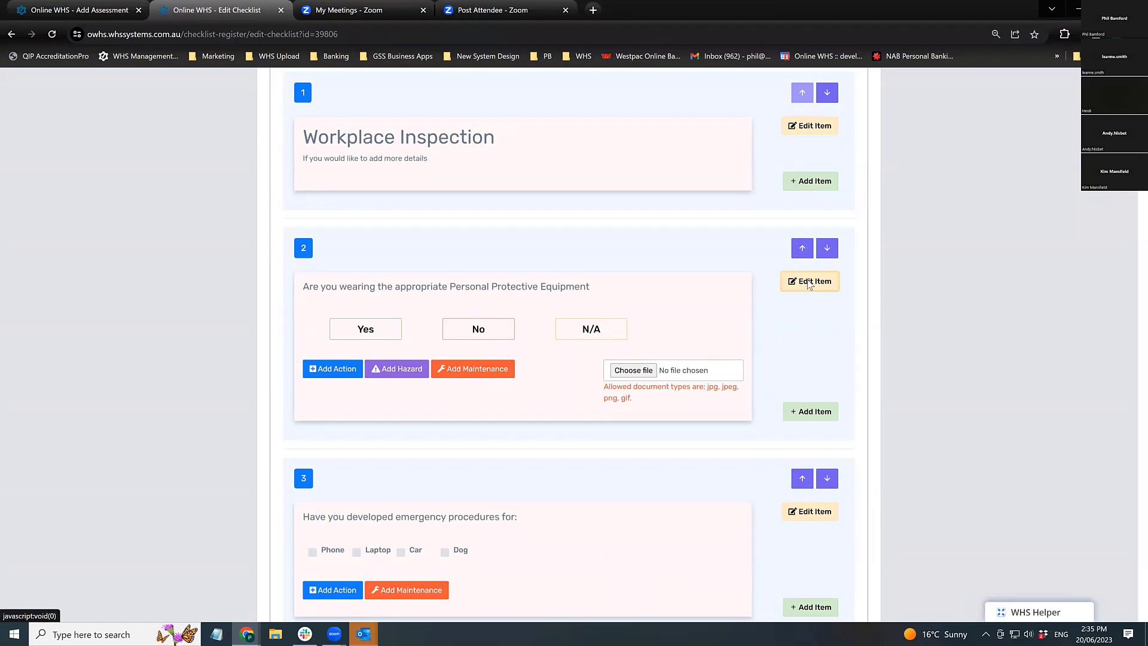
click(809, 282)
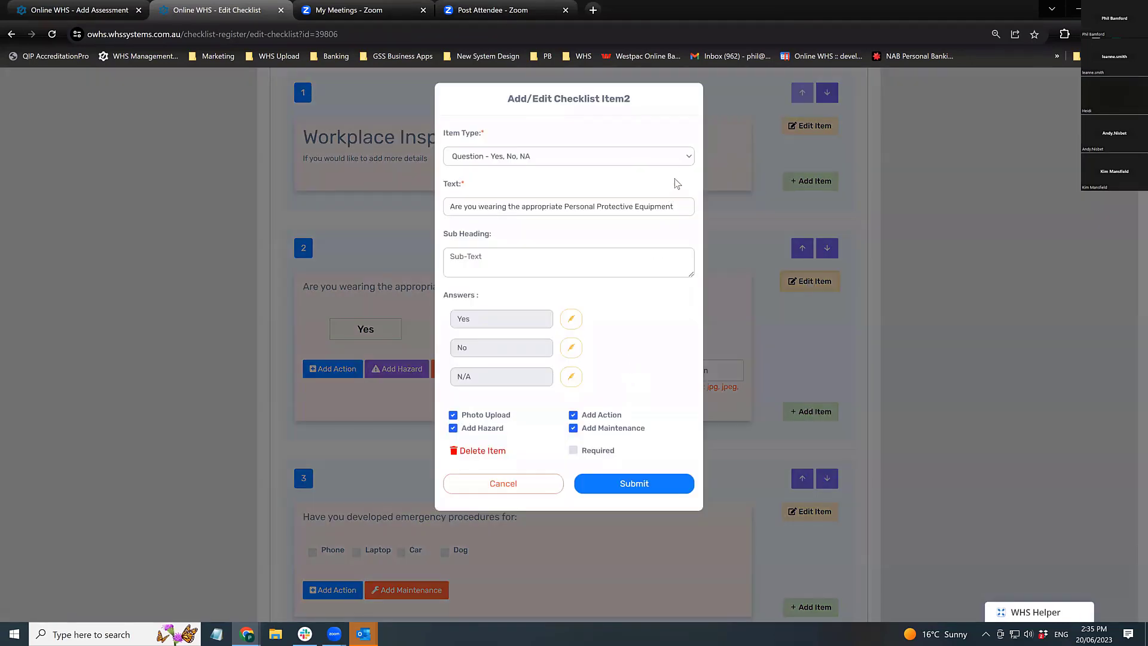
click(682, 160)
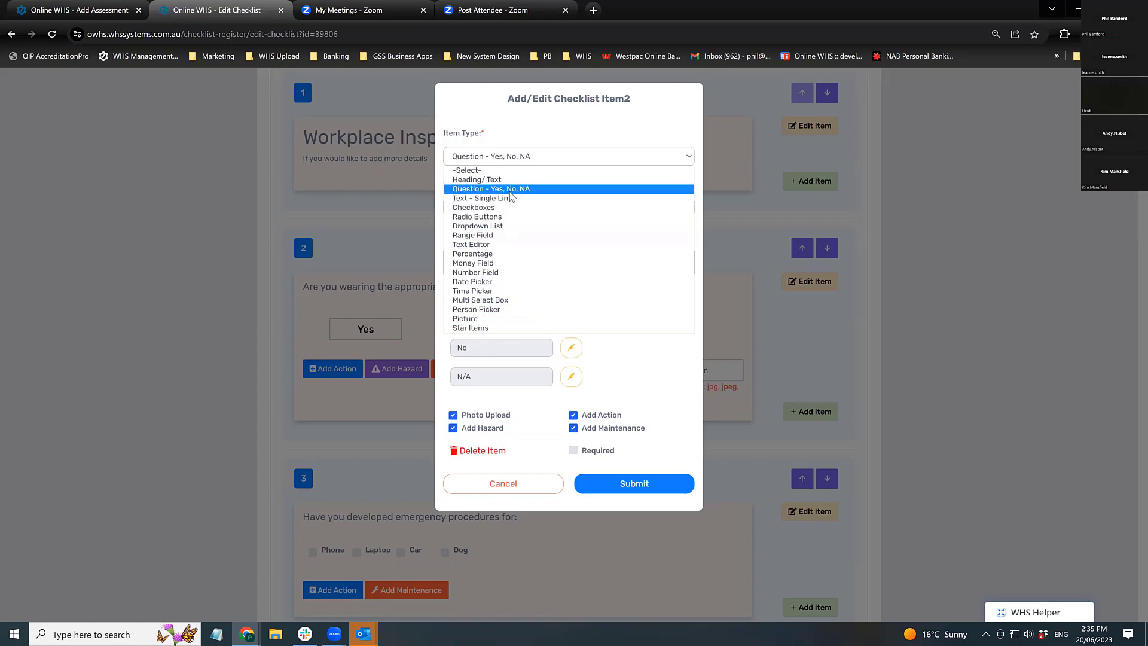
click(510, 192)
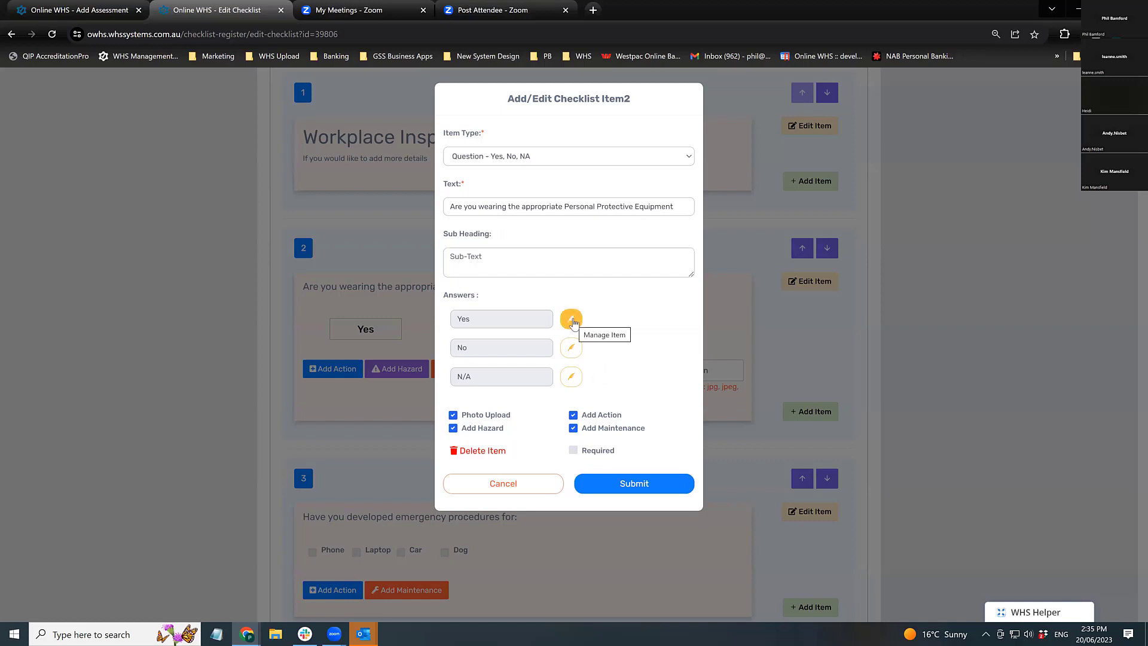
Set the outcome of both the Yes and the No answer to No Action.
click(572, 321)
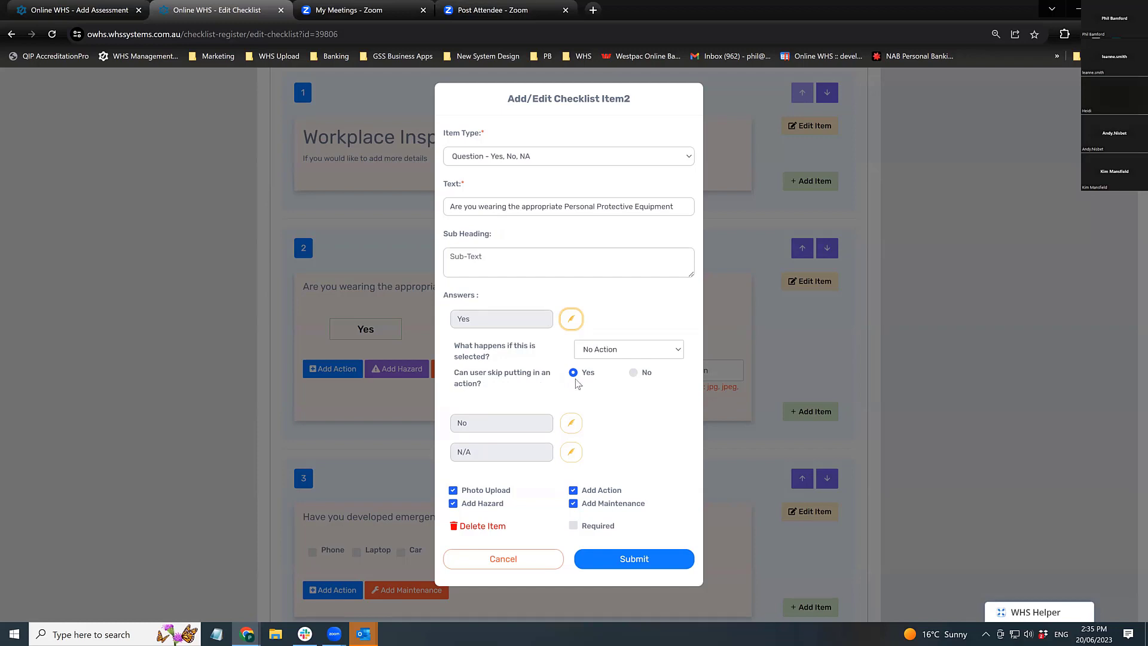
click(633, 350)
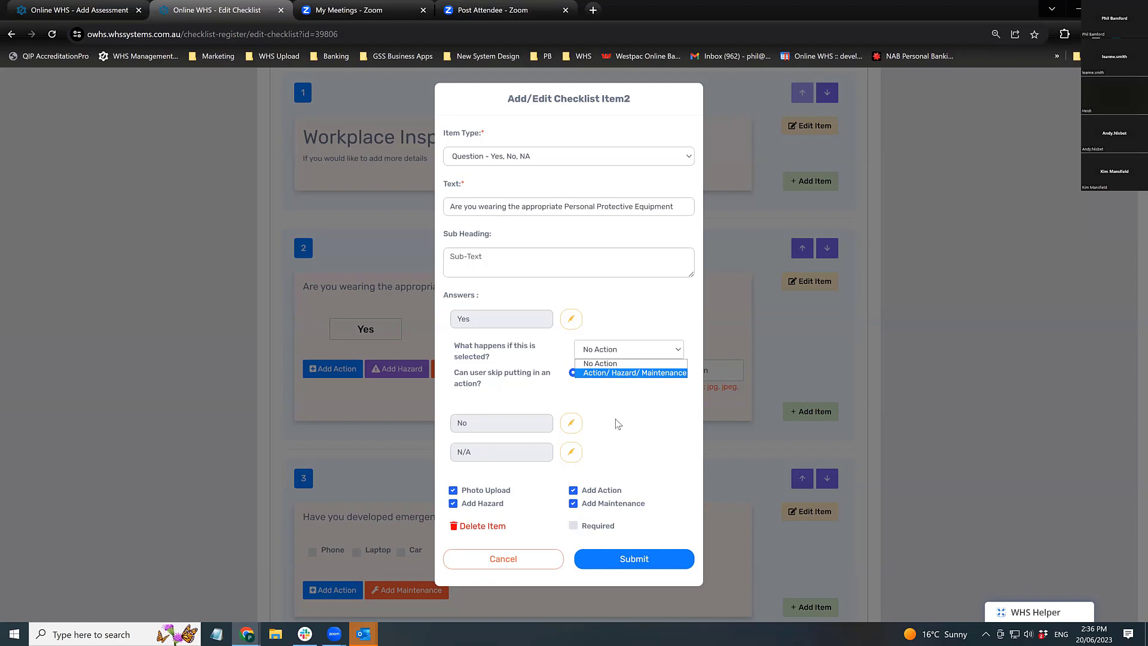
click(602, 356)
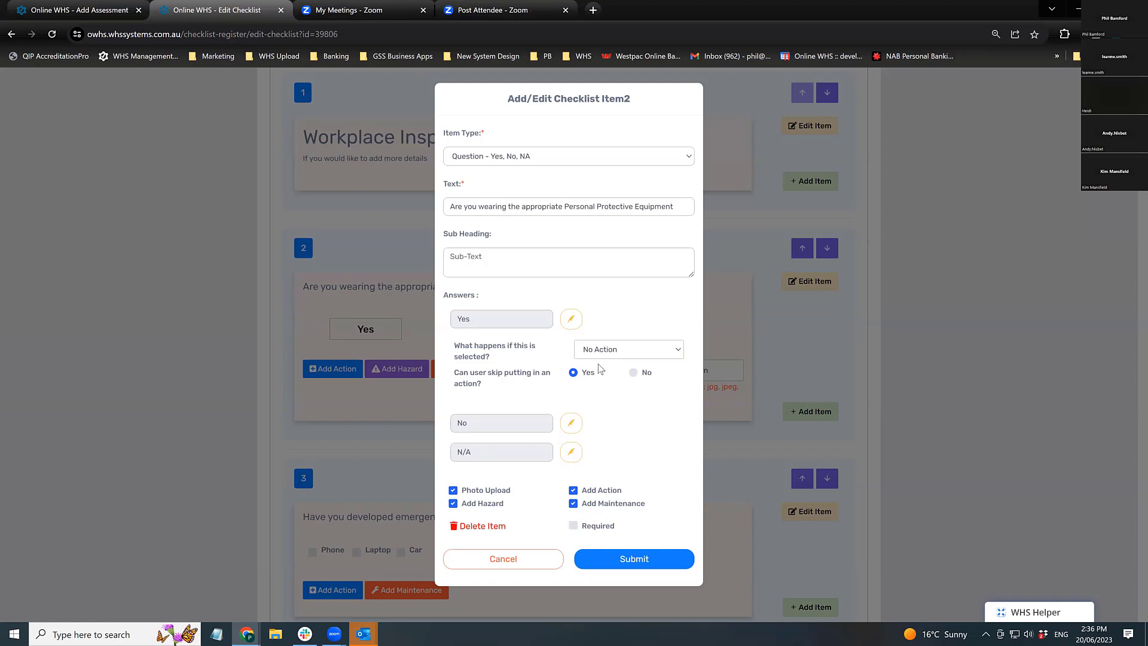
click(571, 424)
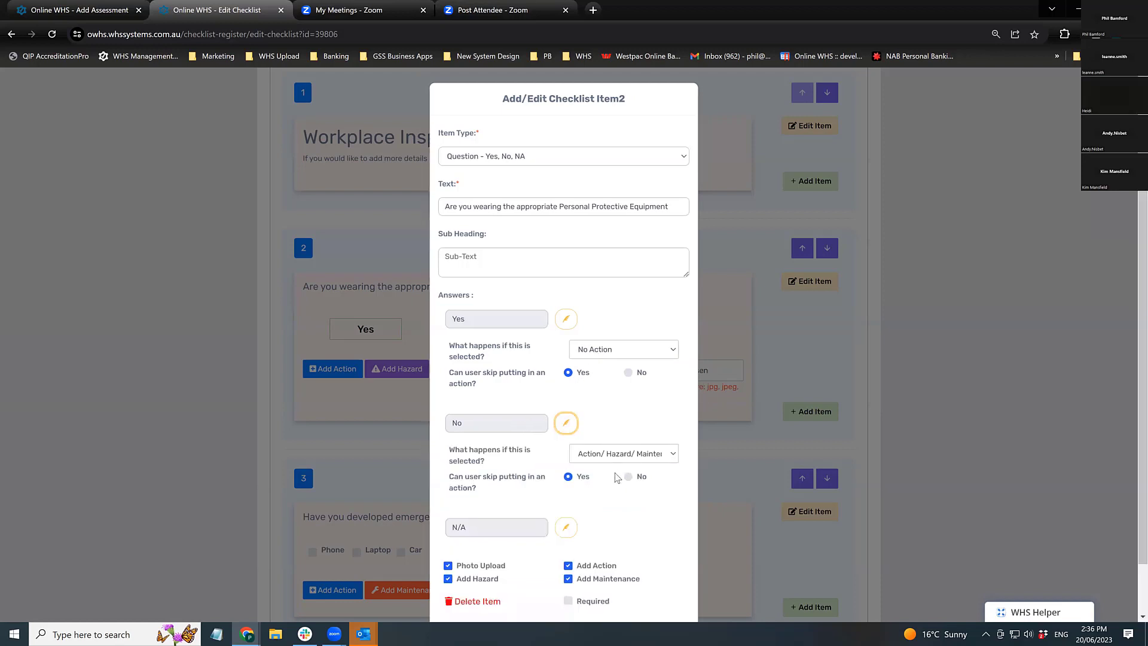
click(639, 454)
click(598, 468)
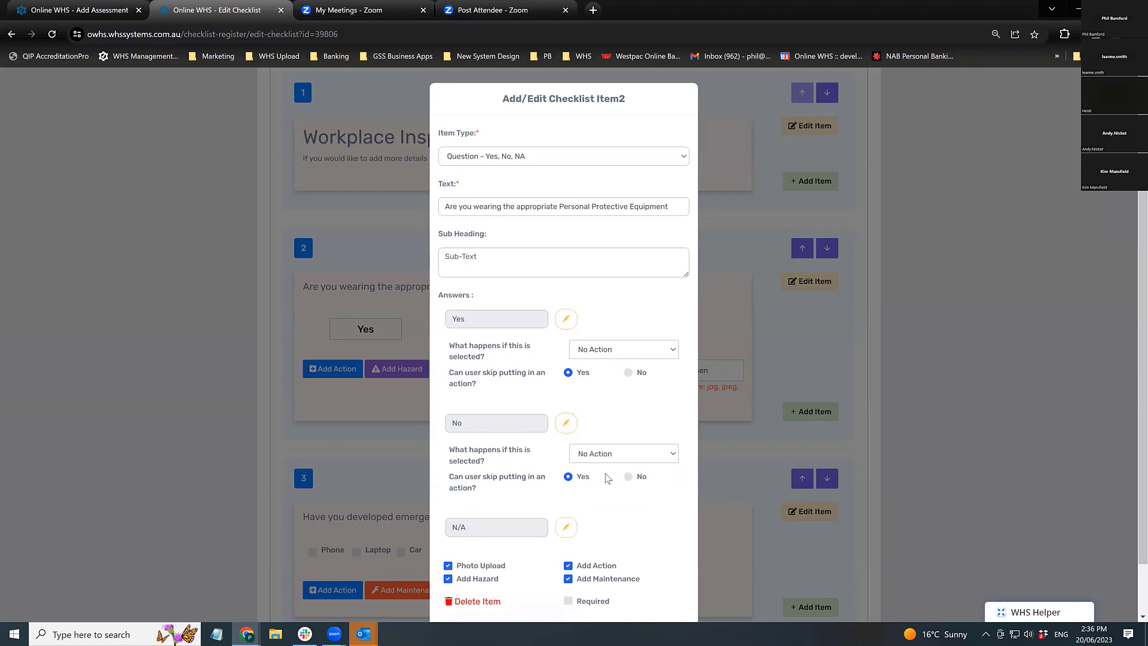
Expand the N/A answer's settings and submit the changes to the Personal Protective Equipment question.
scroll(608, 478, down, 1)
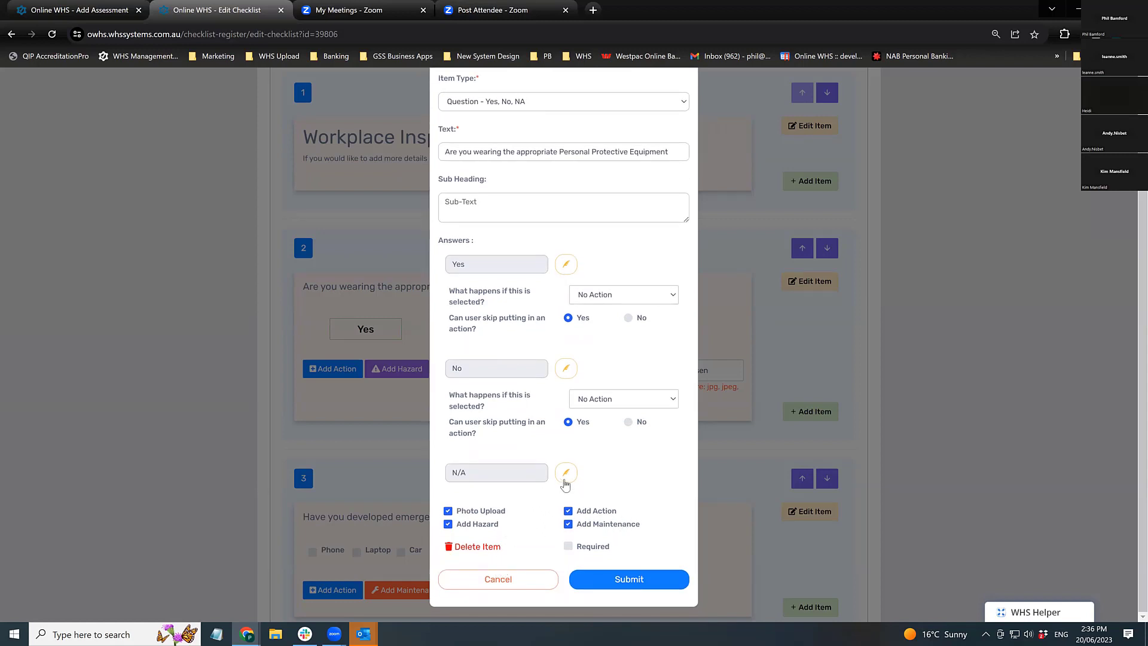
click(566, 475)
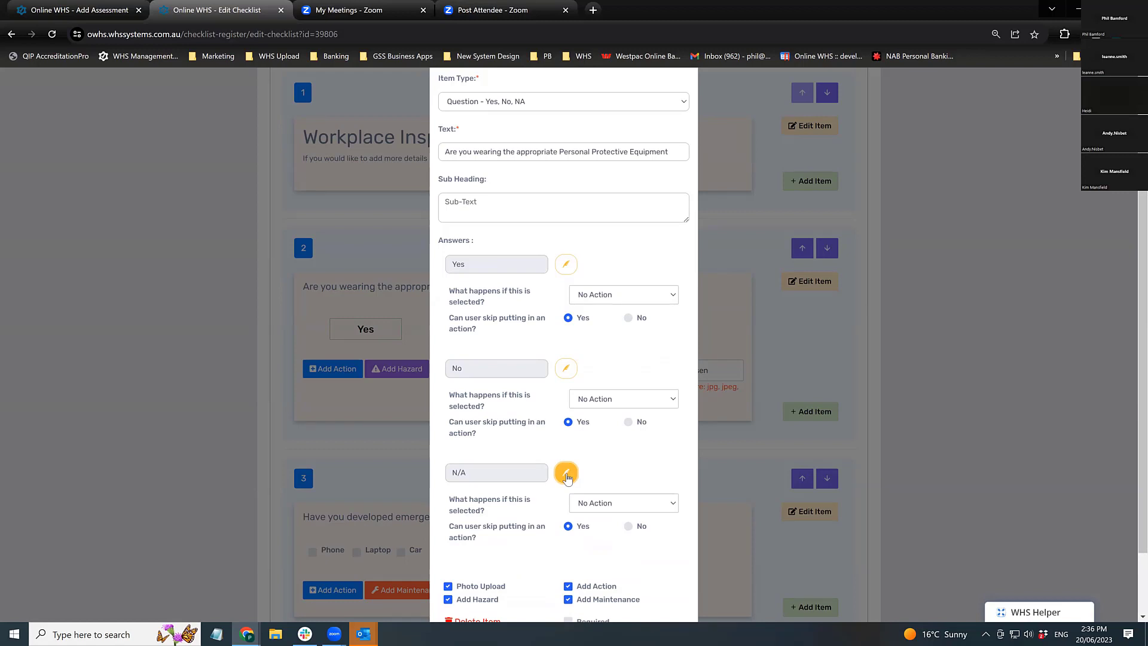
scroll(605, 512, down, 1)
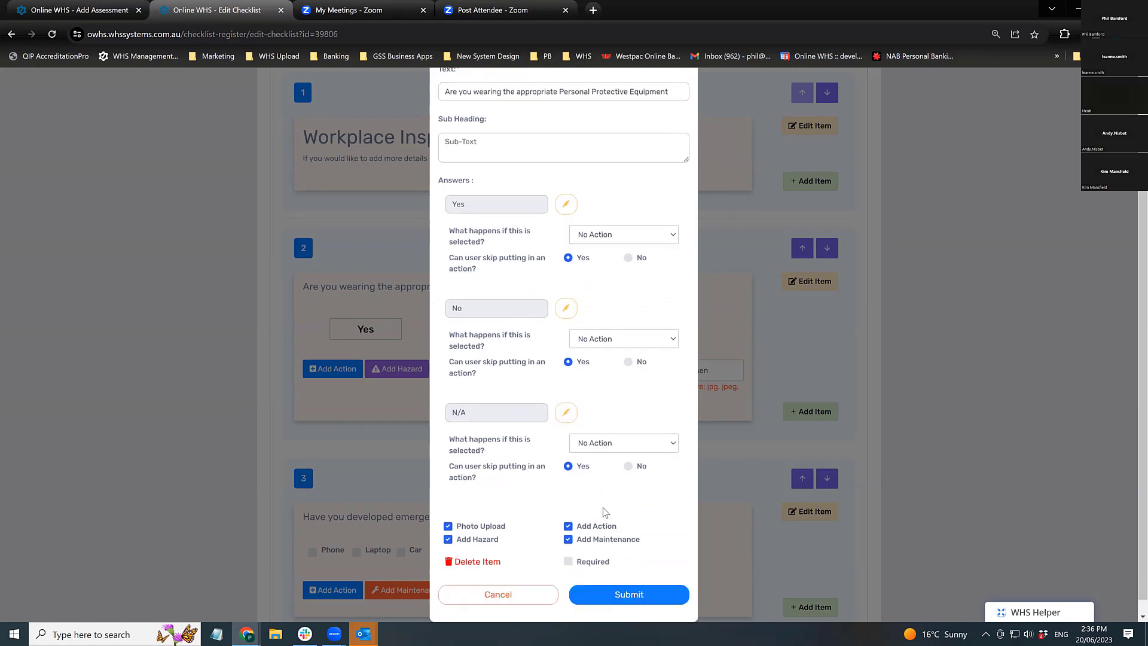
scroll(605, 512, down, 1)
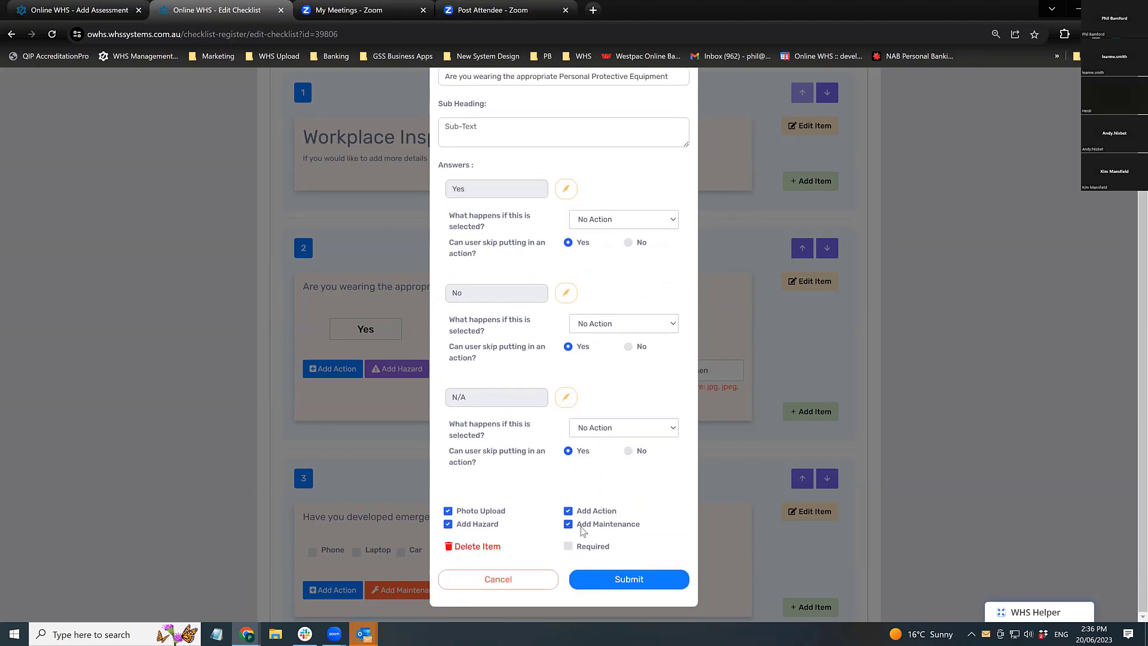
click(609, 584)
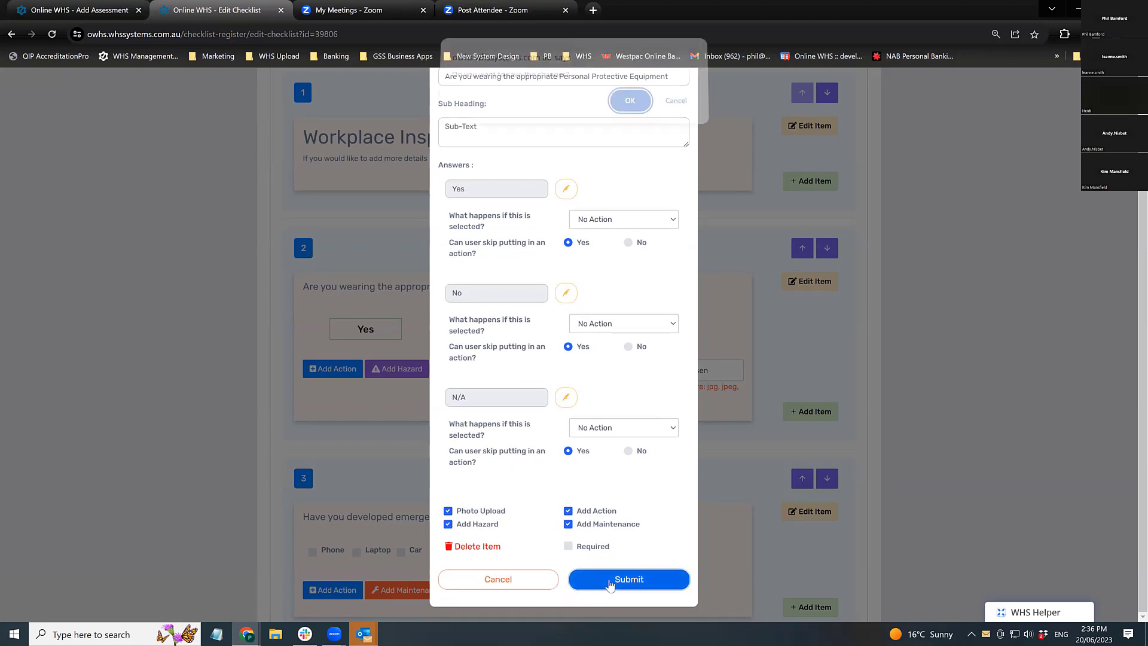
click(622, 107)
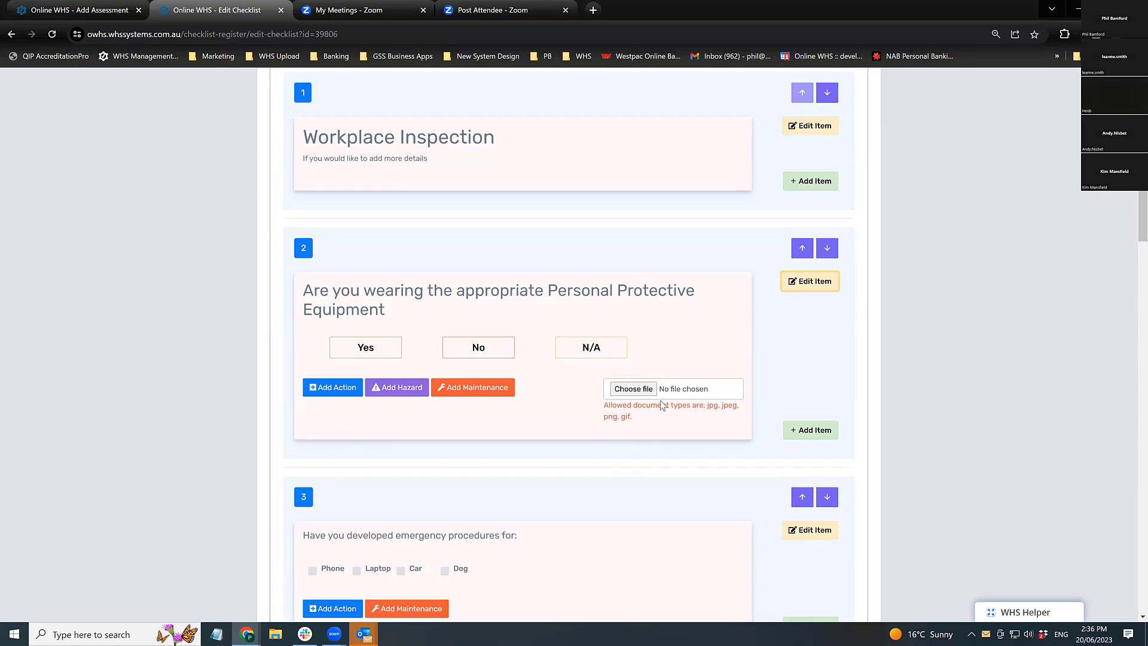
Tick Phone and Laptop in the emergency procedures item.
scroll(660, 401, down, 6)
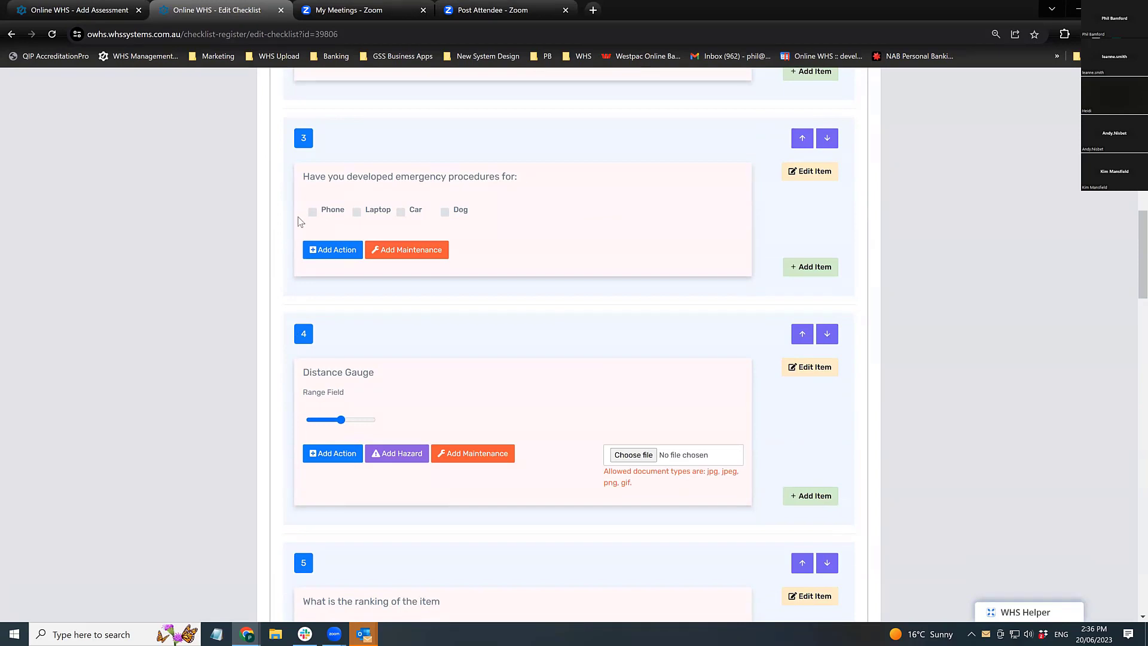
click(312, 212)
click(357, 213)
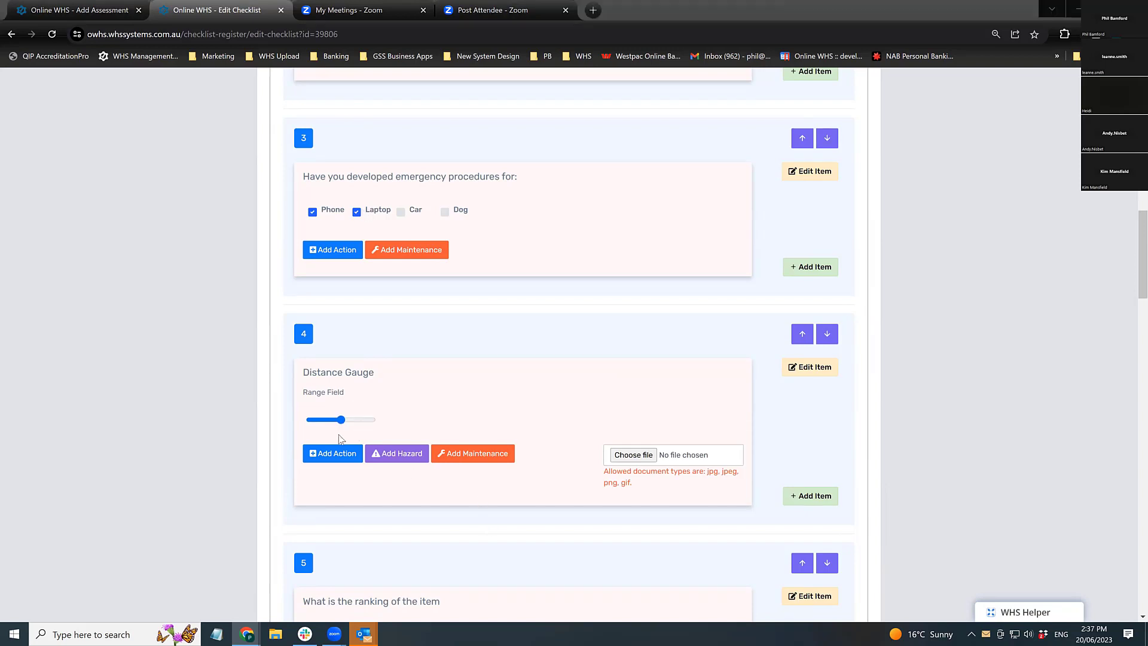
Review the remaining checklist items from Distance Gauge to Rate Us, along with the review date, notification and visibility settings.
scroll(471, 418, down, 10)
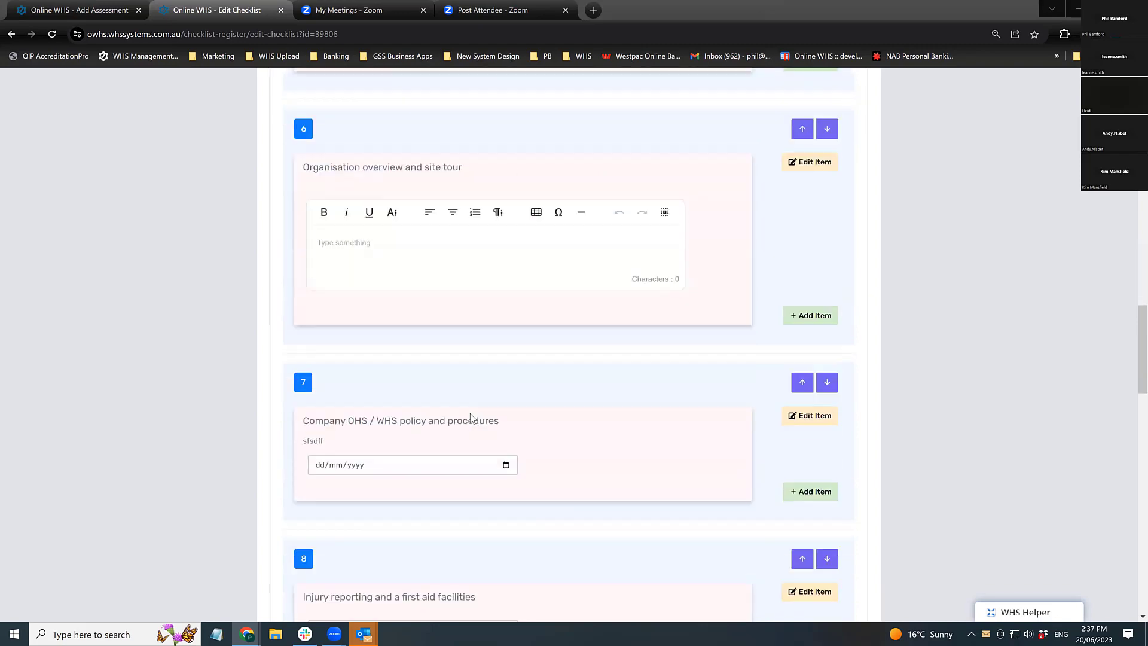
scroll(471, 418, down, 8)
scroll(458, 436, down, 3)
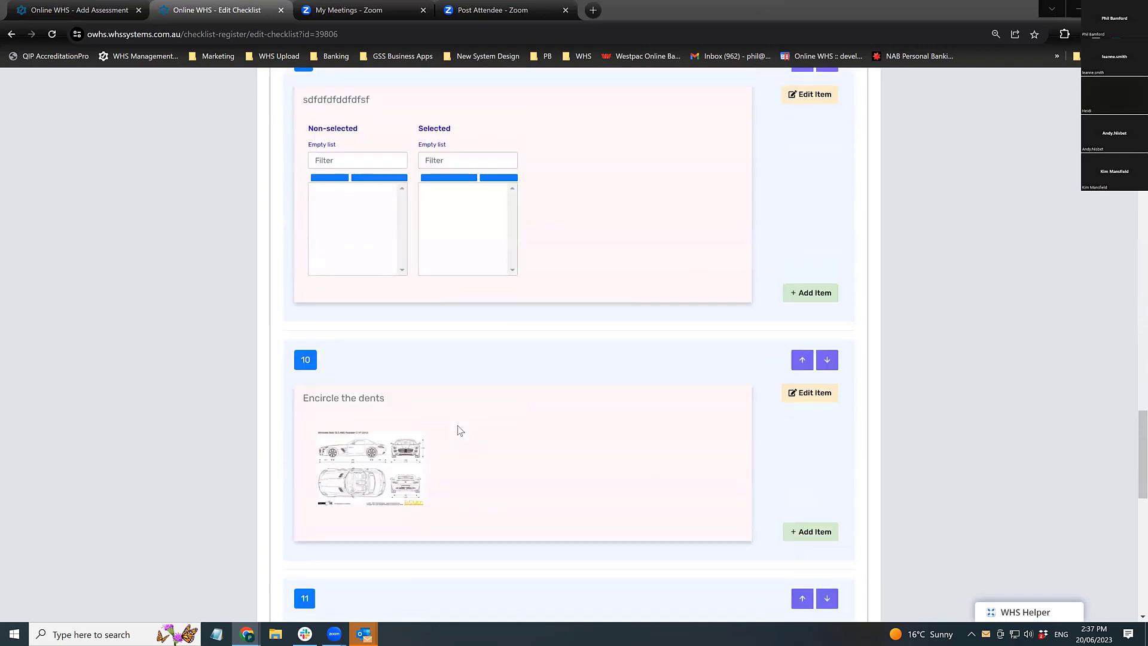
scroll(460, 431, down, 3)
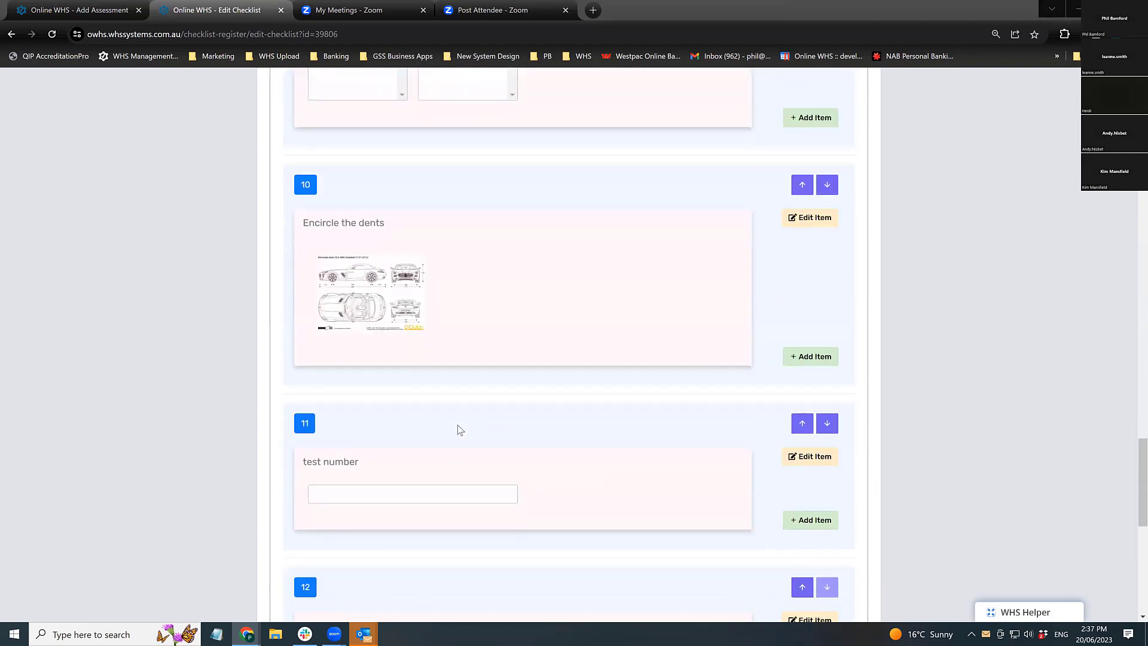
scroll(460, 430, down, 2)
scroll(460, 429, down, 3)
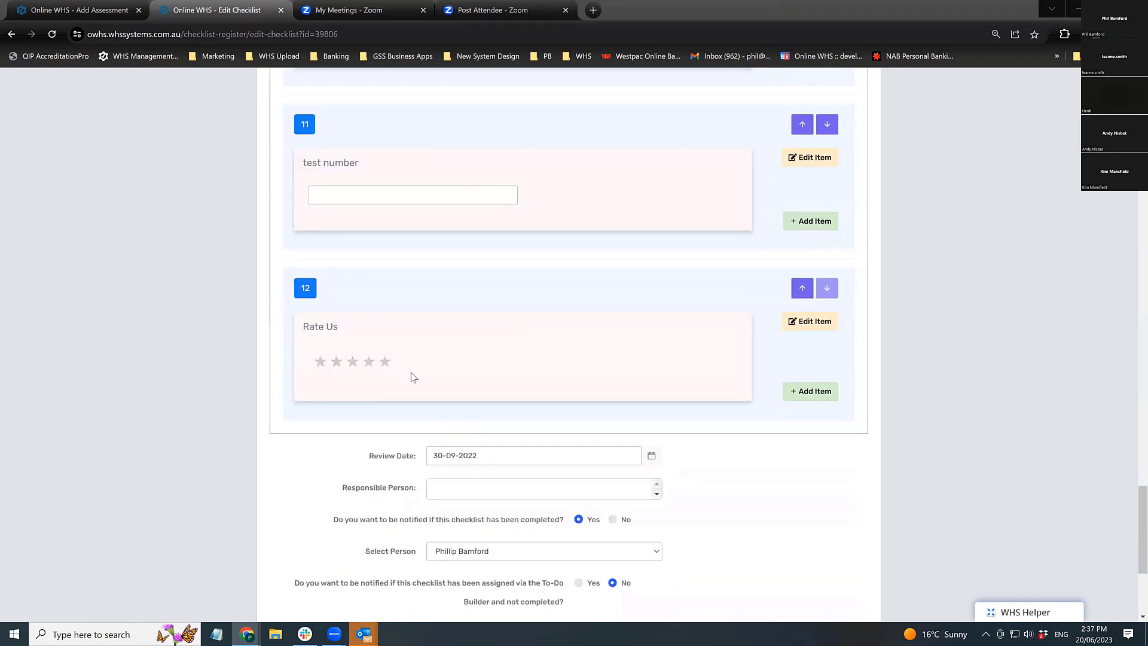
scroll(411, 377, down, 4)
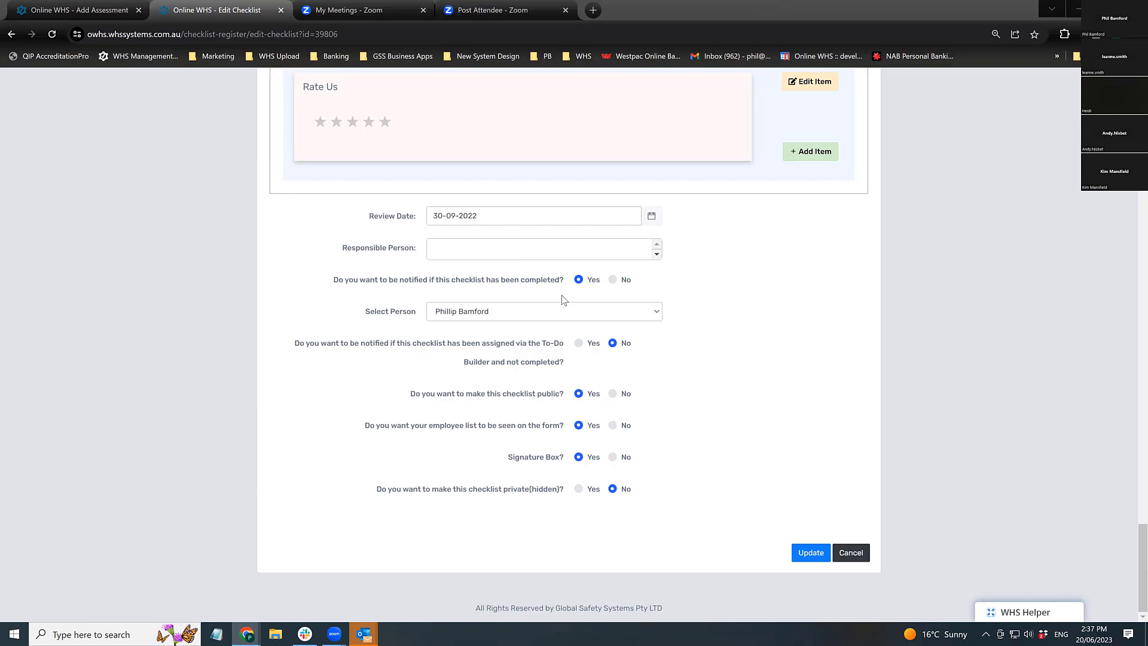
Show the options available under Actions and Alerts from the checklist's edit page.
scroll(565, 296, up, 15)
scroll(565, 296, up, 15)
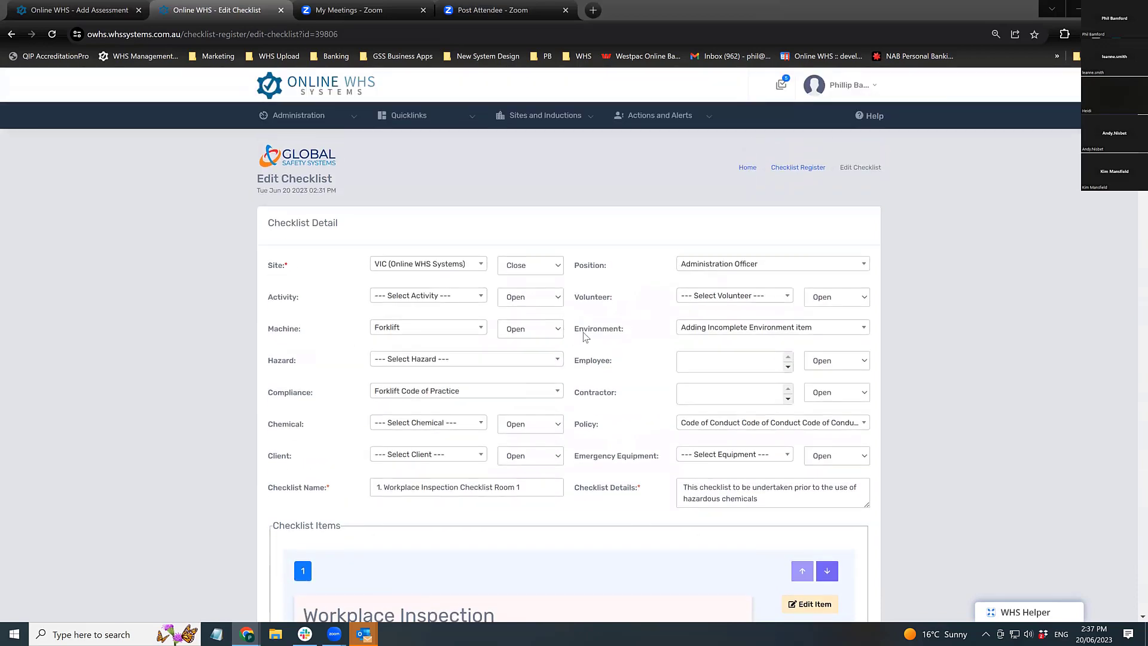
click(652, 123)
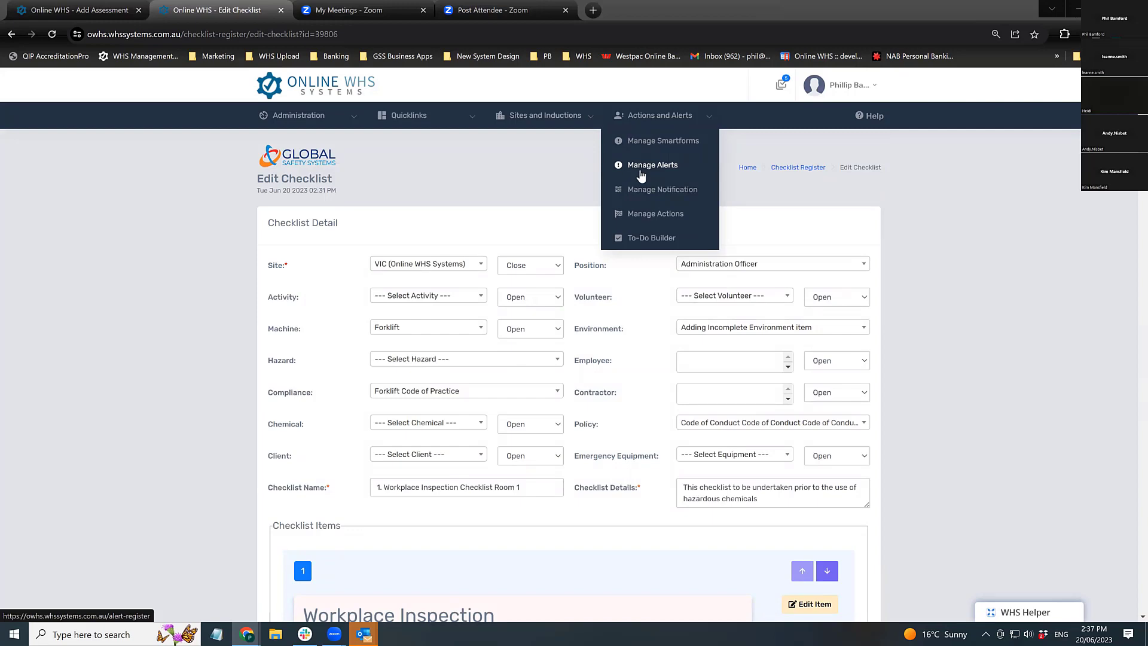
Go to the end of the checklist form and update the checklist with its current settings.
scroll(622, 338, down, 20)
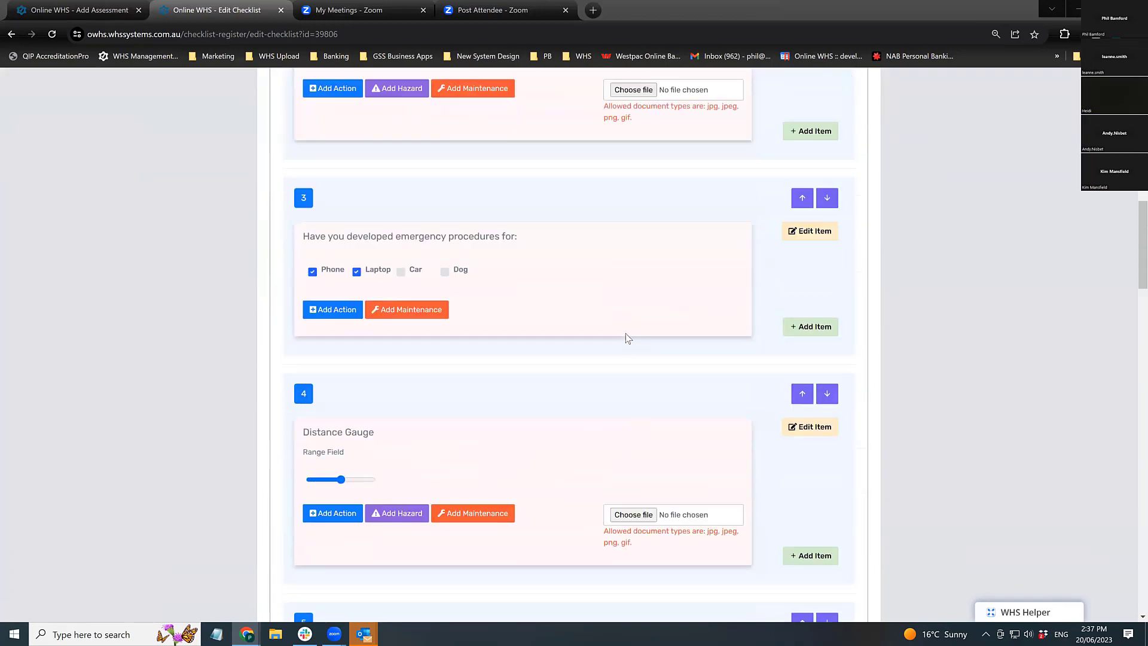
scroll(616, 340, down, 20)
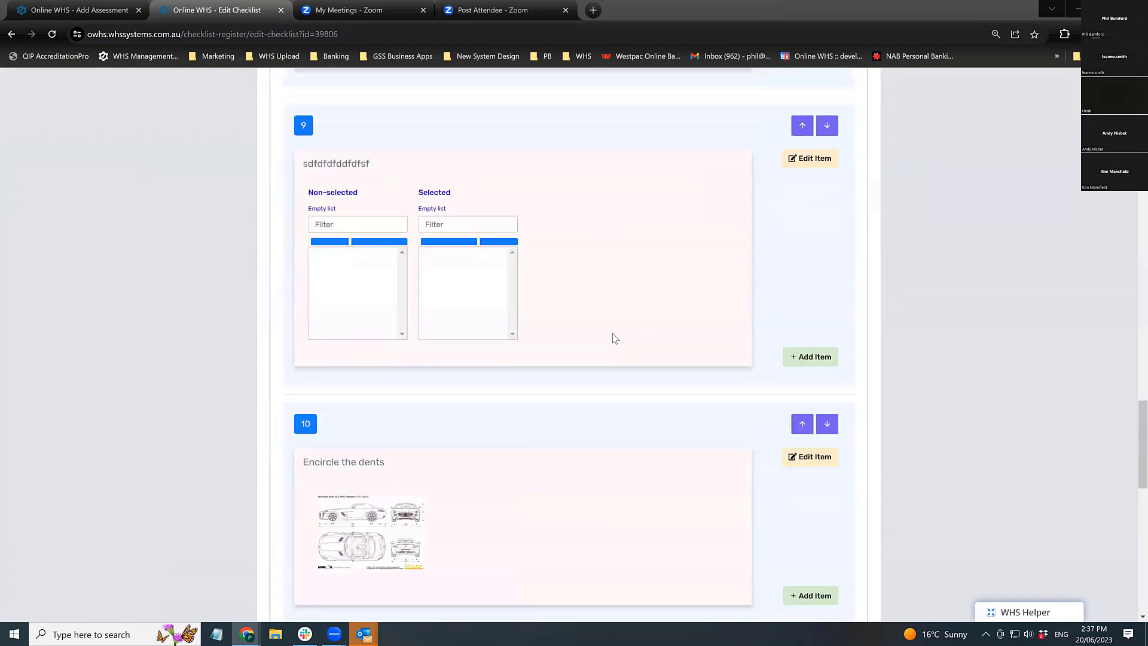
scroll(612, 334, down, 2)
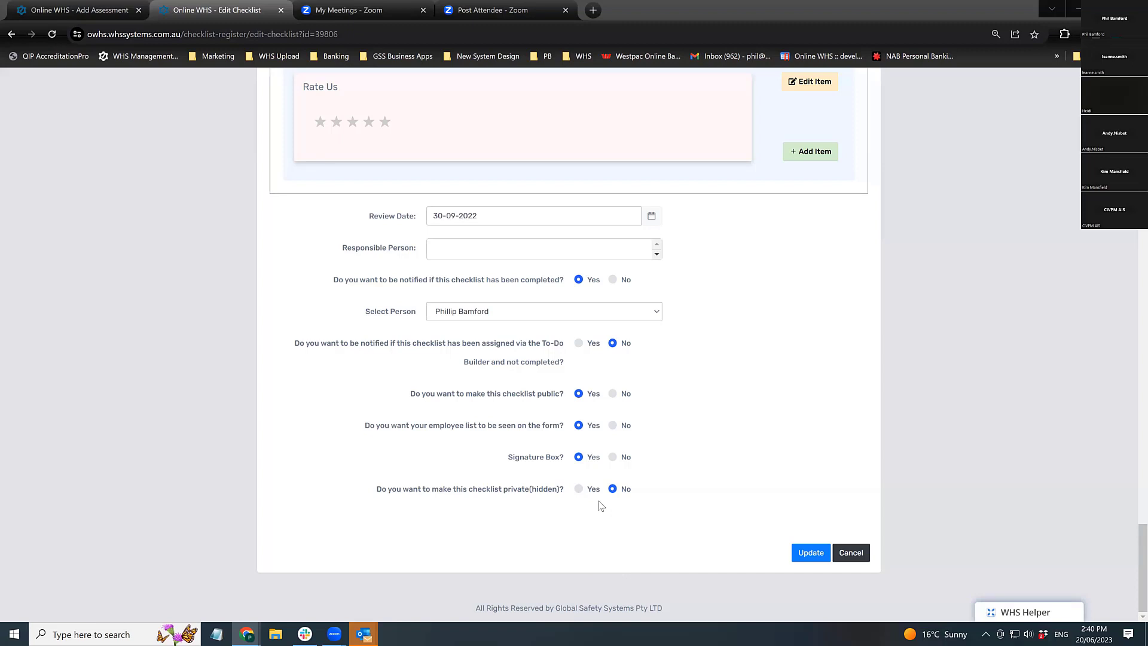
click(808, 556)
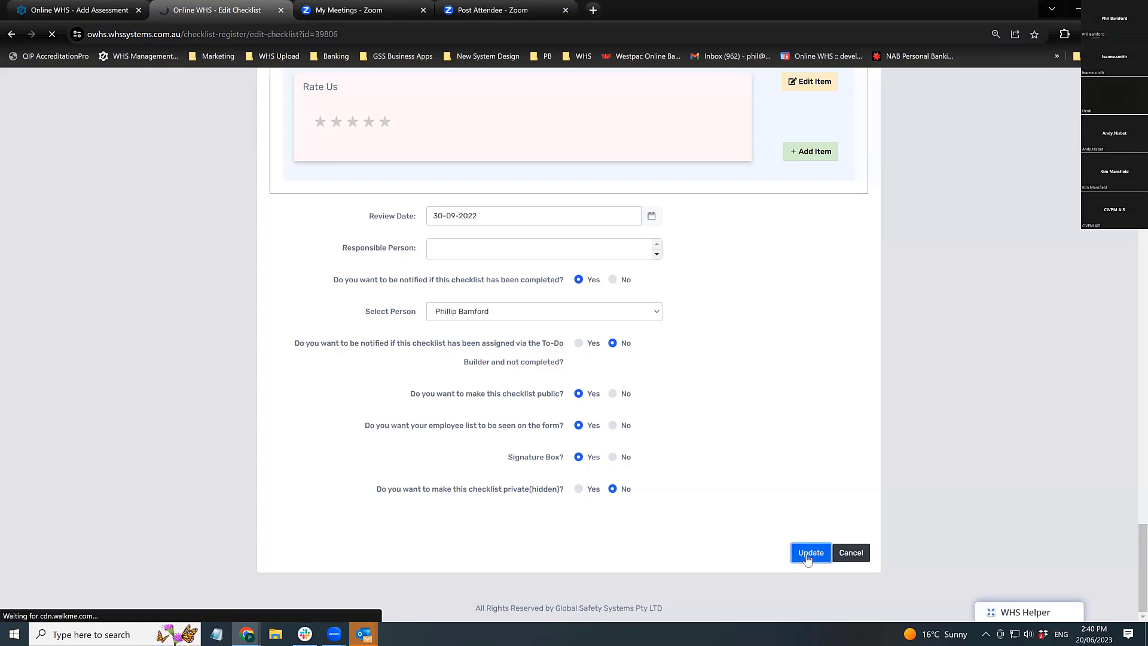
View Workplace Inspection Checklist Room 1 from the register and preview its QR code printout without saving it.
scroll(269, 353, down, 3)
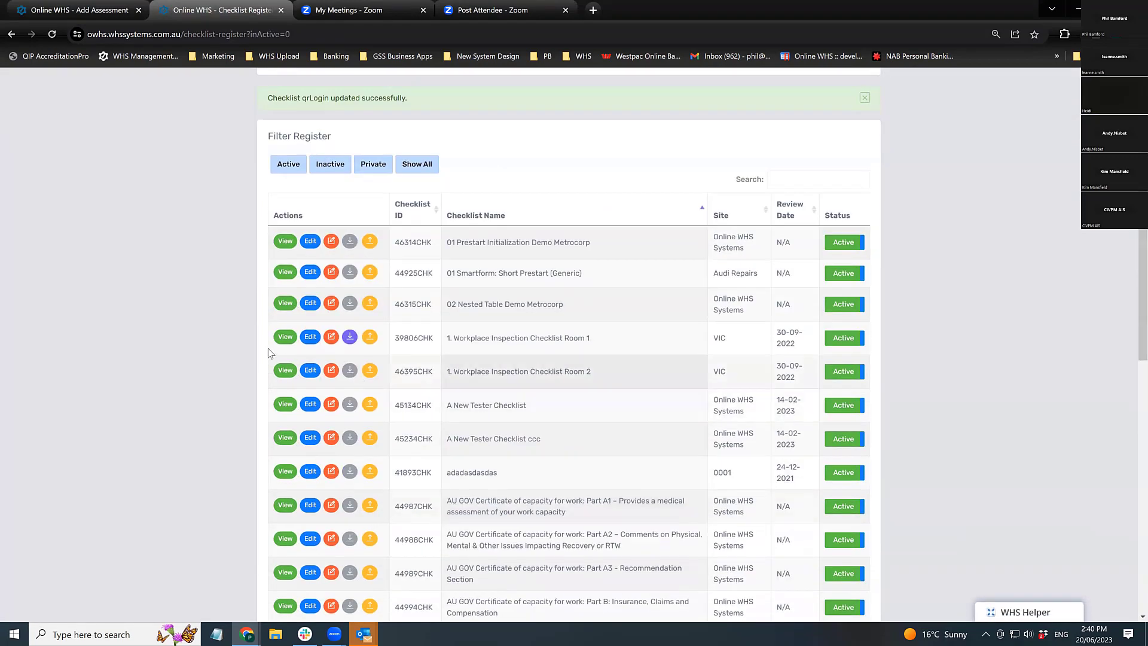
click(286, 337)
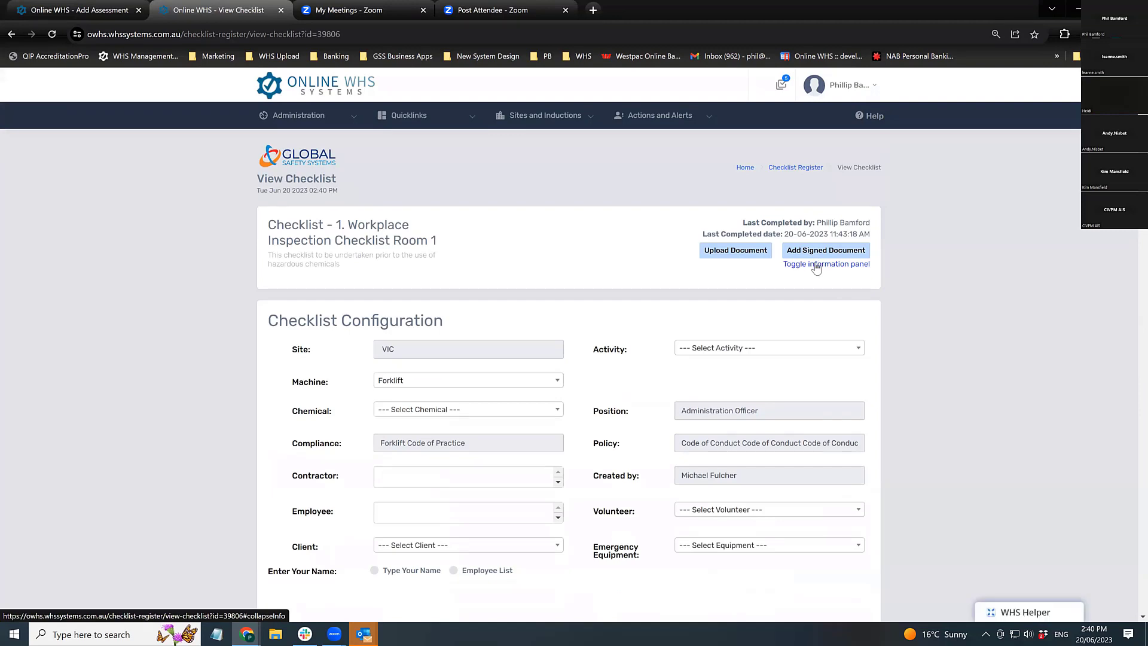
click(817, 269)
click(817, 292)
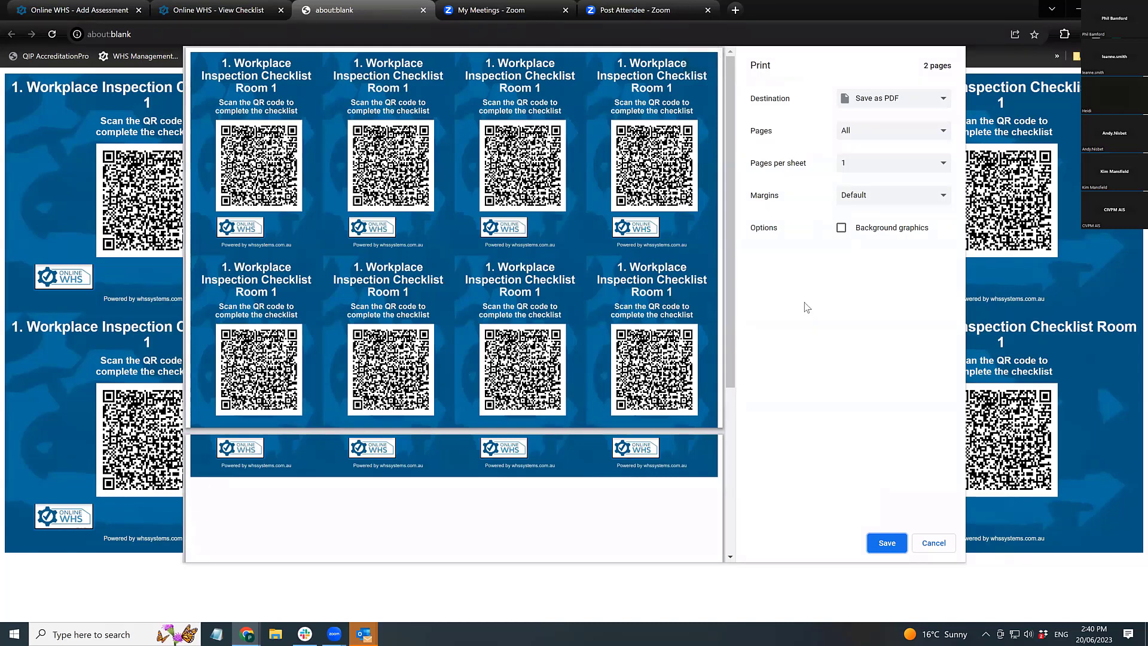
click(947, 545)
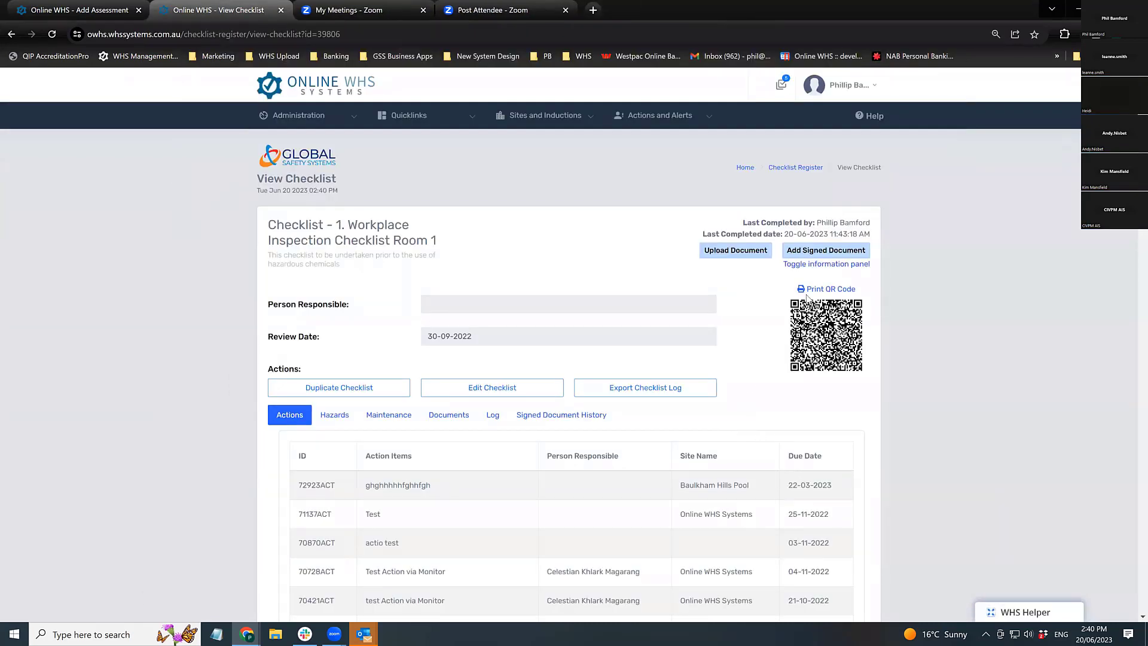
click(823, 266)
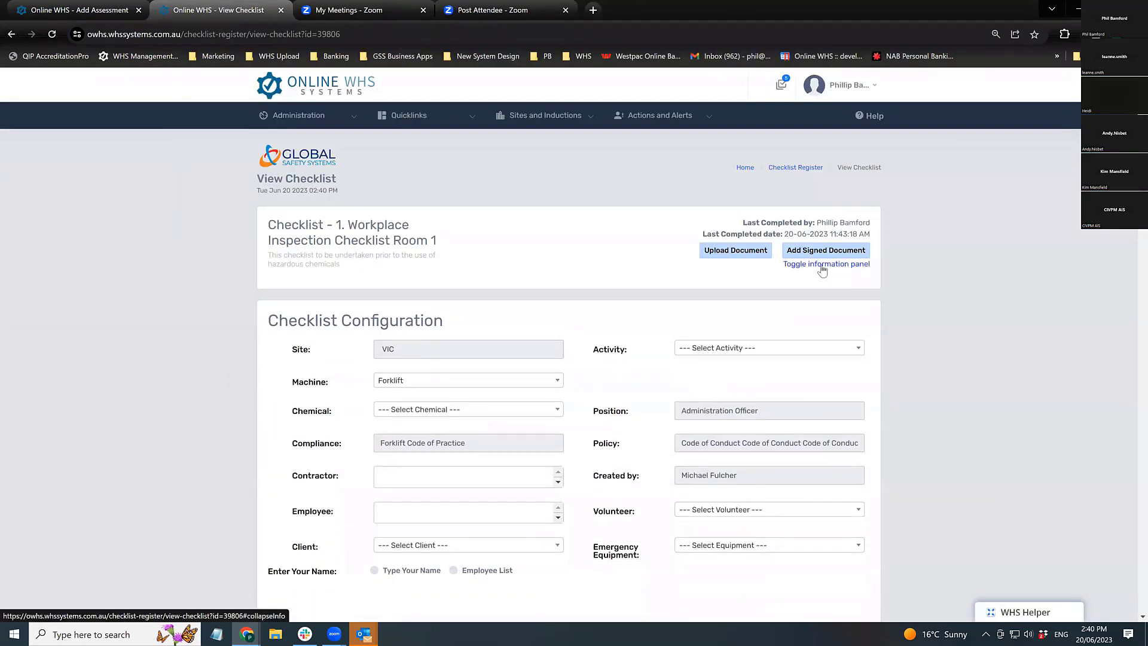
Choose Wood Sawmill as the machine in the checklist configuration.
scroll(726, 289, down, 3)
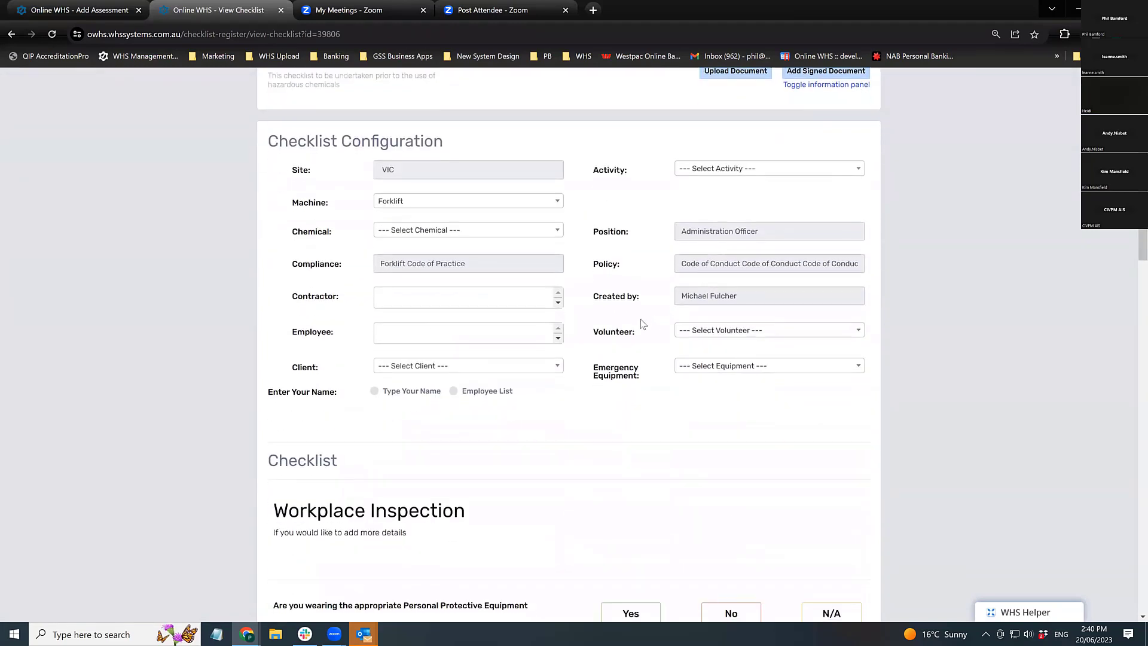
click(433, 205)
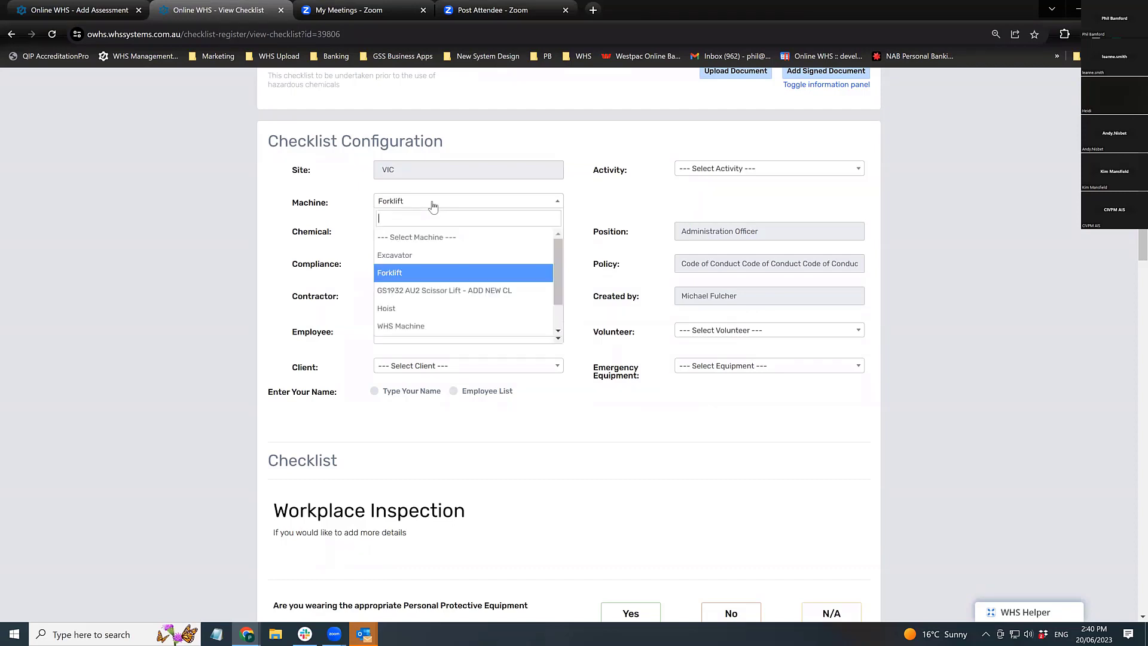
scroll(454, 321, down, 1)
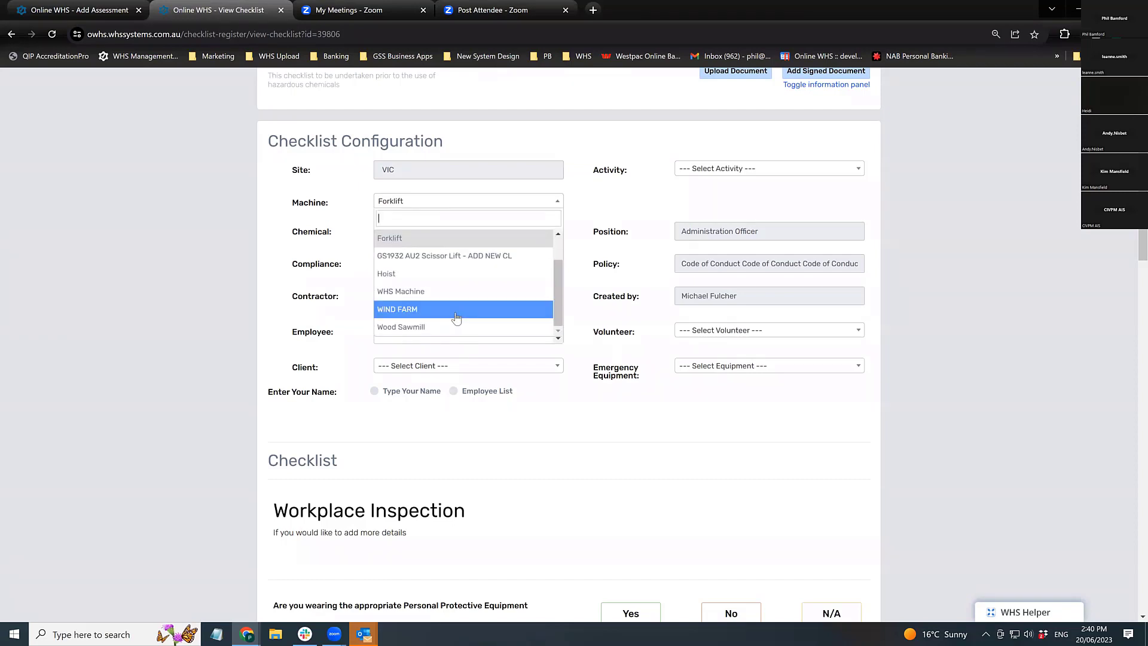
click(425, 331)
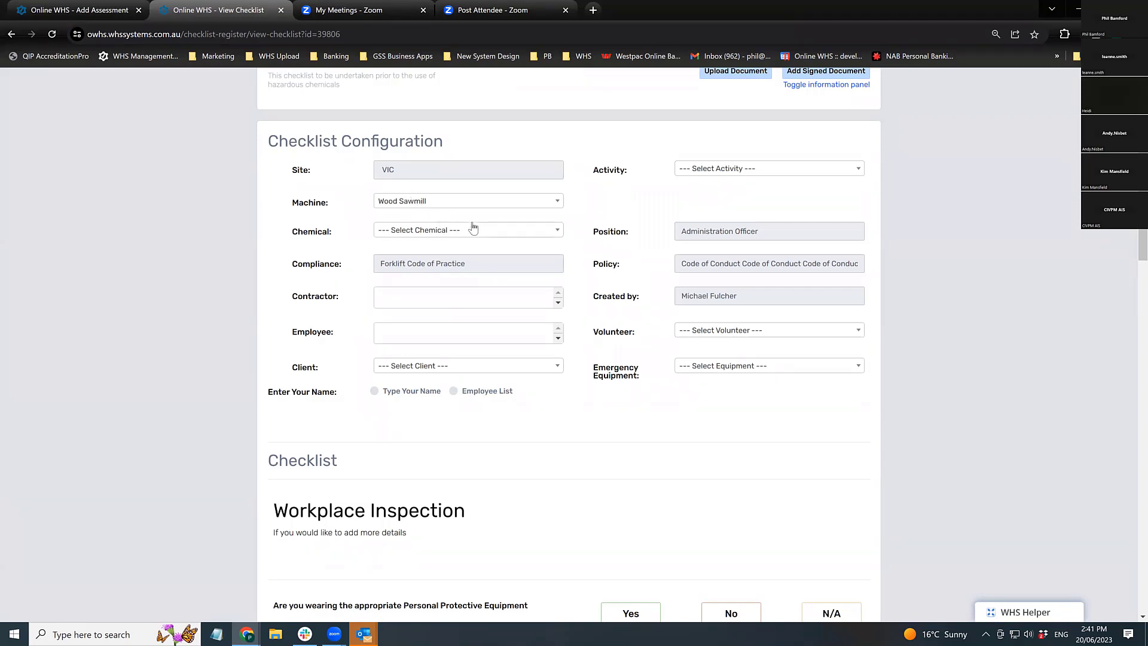
click(471, 202)
click(471, 202)
Expand the checklist's information panel and look through its hazards, maintenance records and completion log.
click(801, 87)
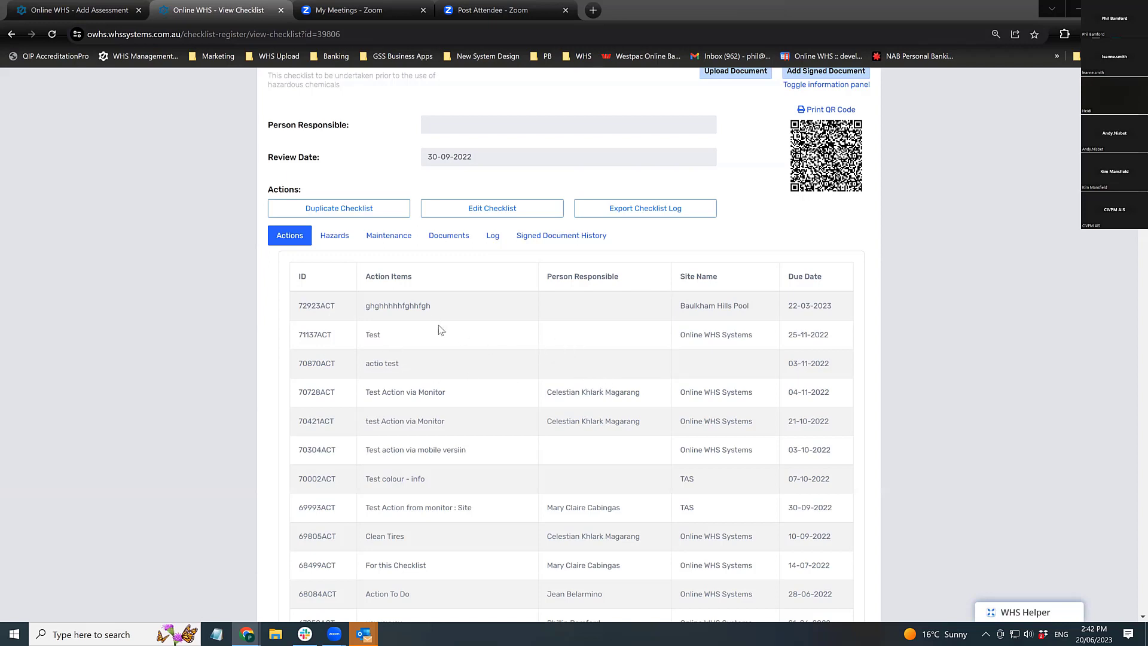
click(332, 239)
click(390, 240)
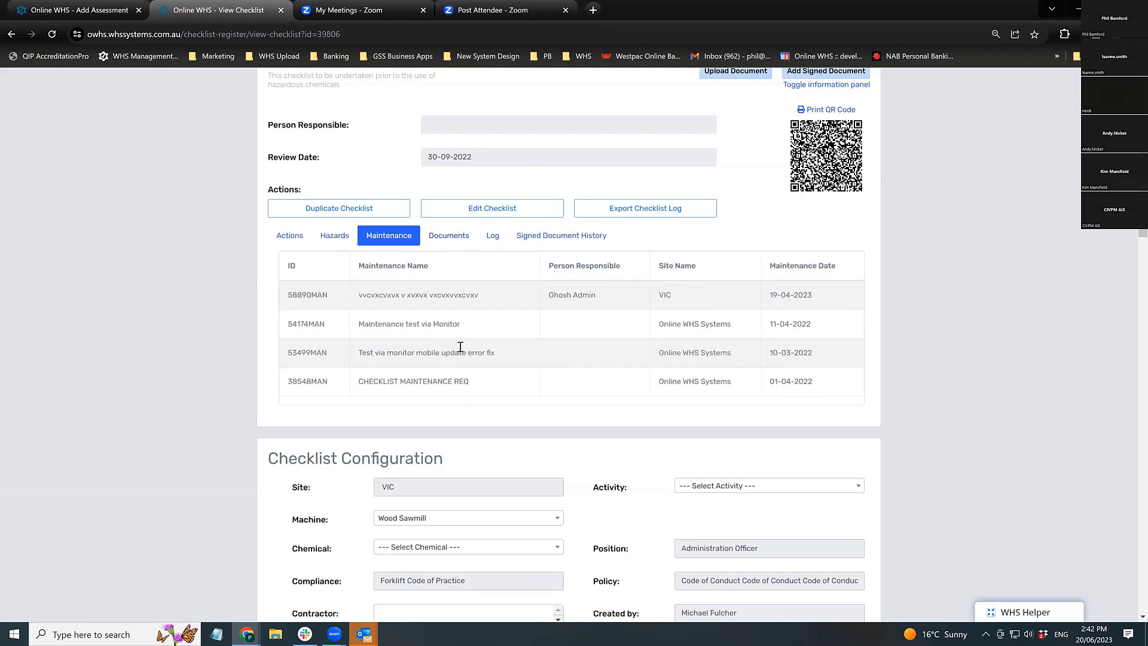
click(492, 239)
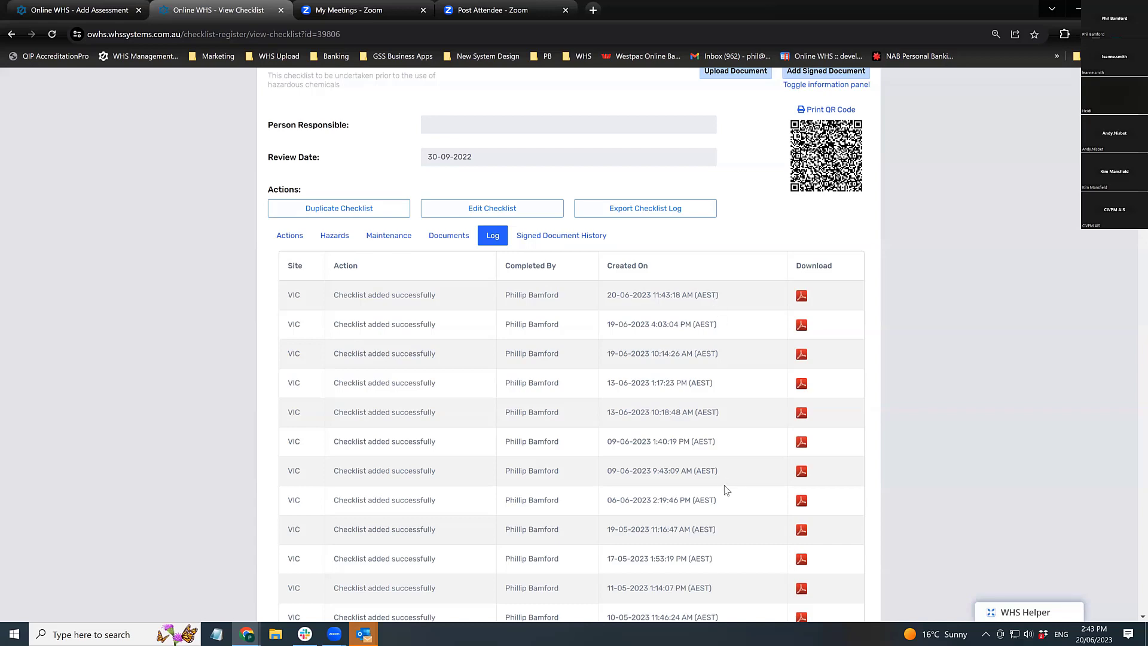
Return to the checklist register and reopen Workplace Inspection Checklist Room 1 for viewing.
scroll(726, 490, up, 3)
click(799, 171)
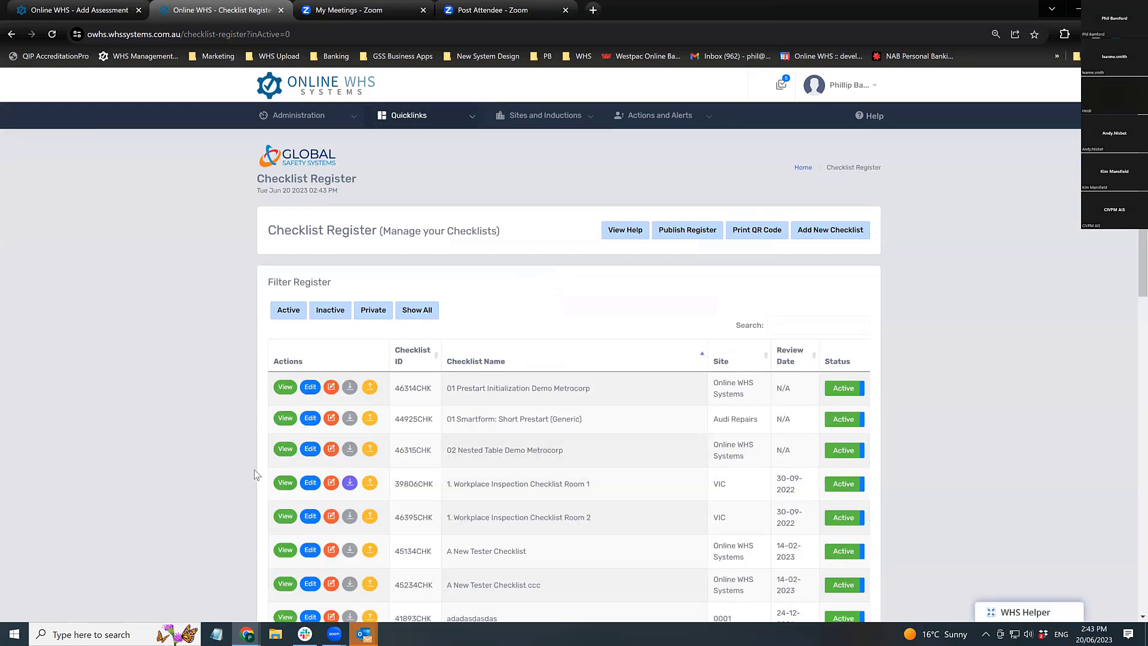
click(285, 483)
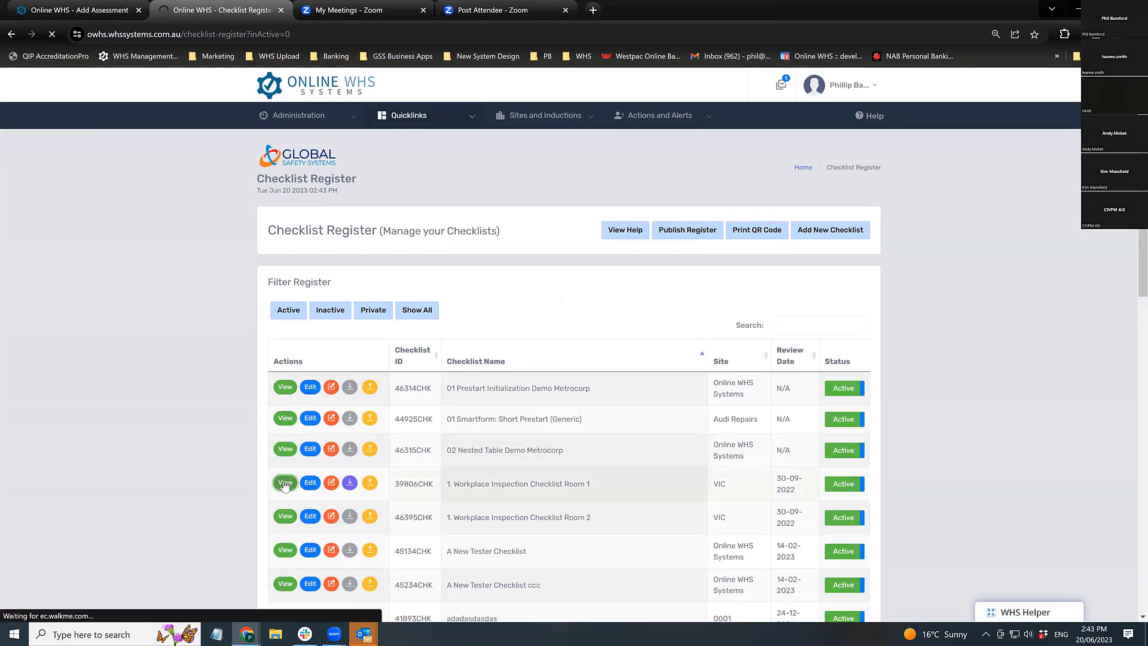
Answer Yes to the question about wearing the appropriate Personal Protective Equipment.
scroll(635, 448, down, 5)
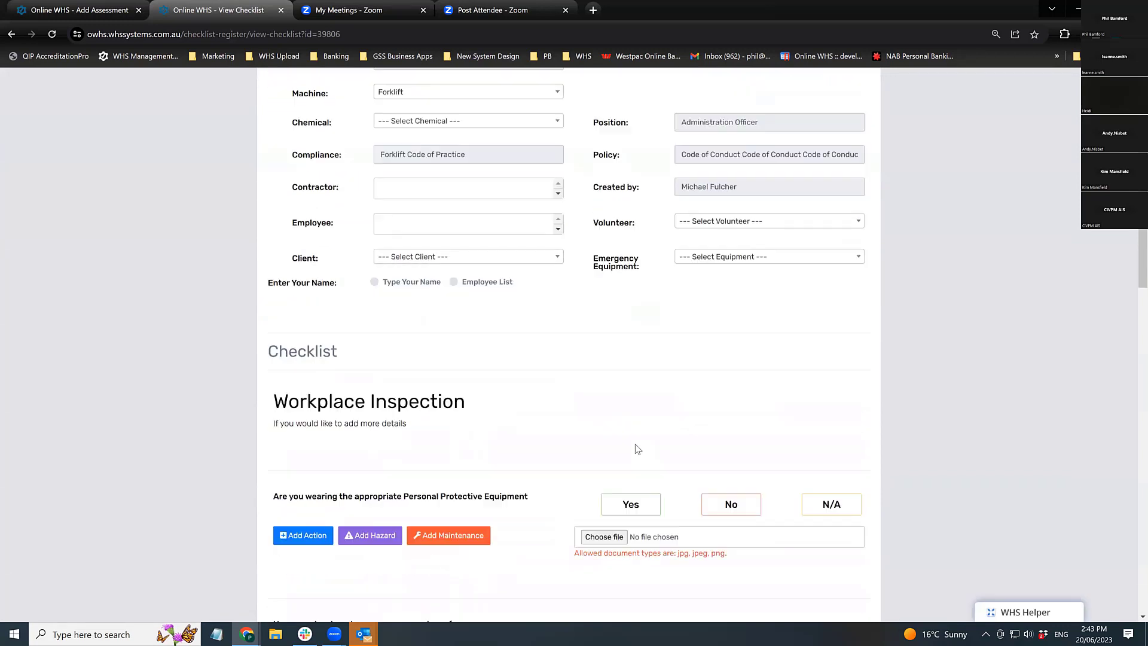
scroll(633, 461, down, 1)
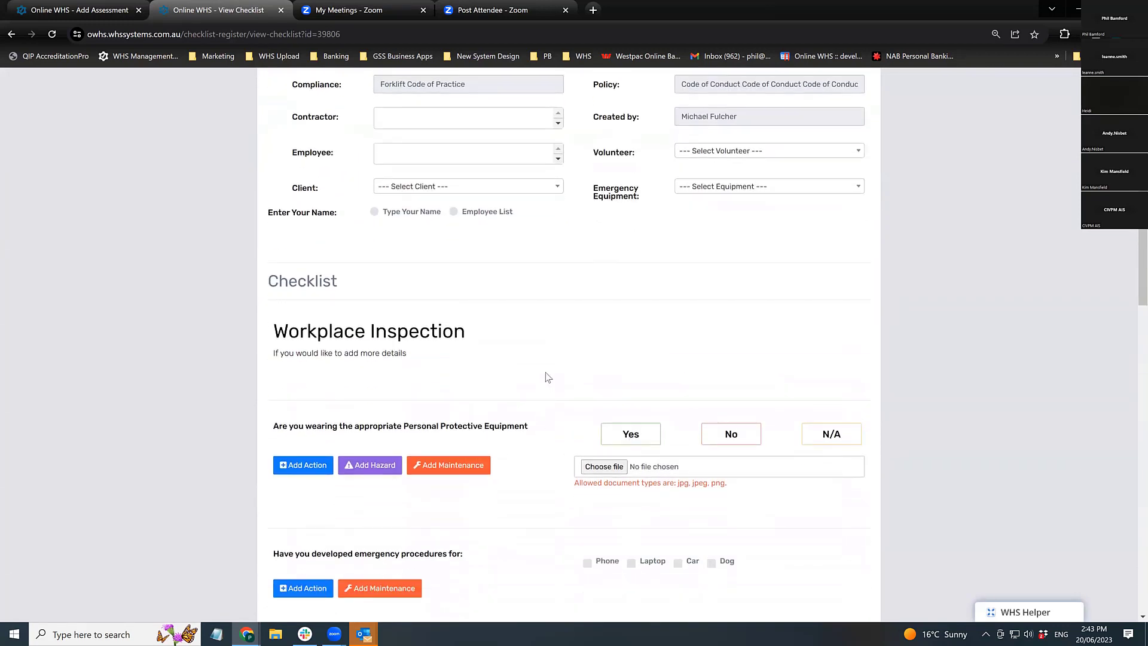
scroll(549, 377, up, 2)
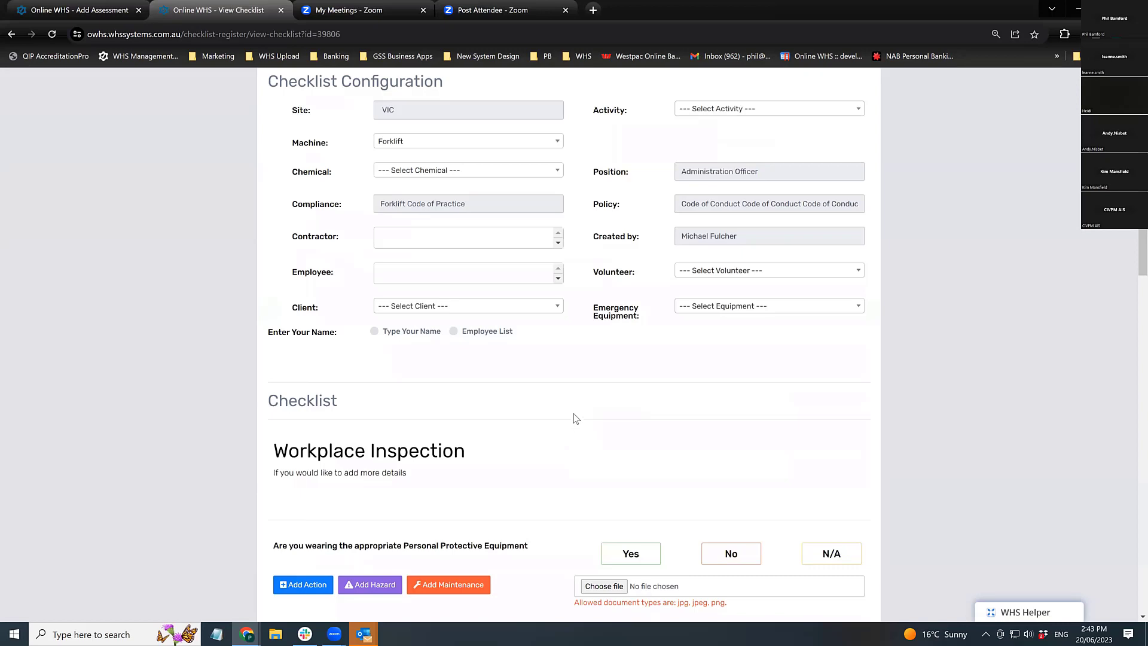
scroll(605, 445, down, 3)
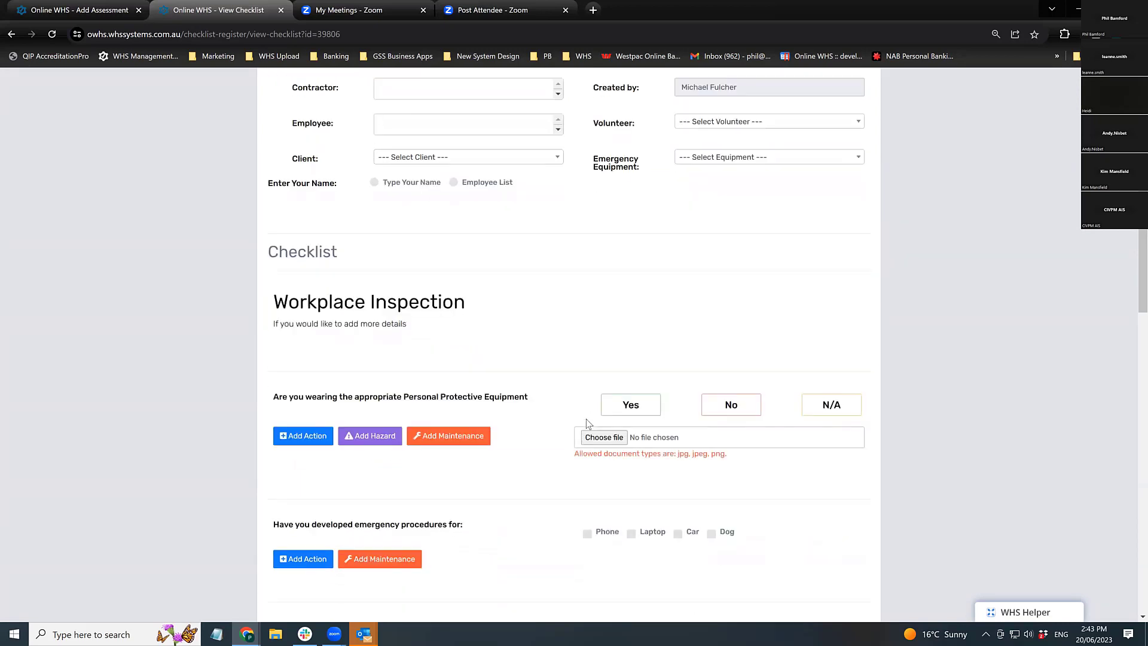
click(634, 381)
Tick Phone and Laptop for the emergency procedures and set the Distance Gauge to 9.75.
scroll(607, 403, down, 3)
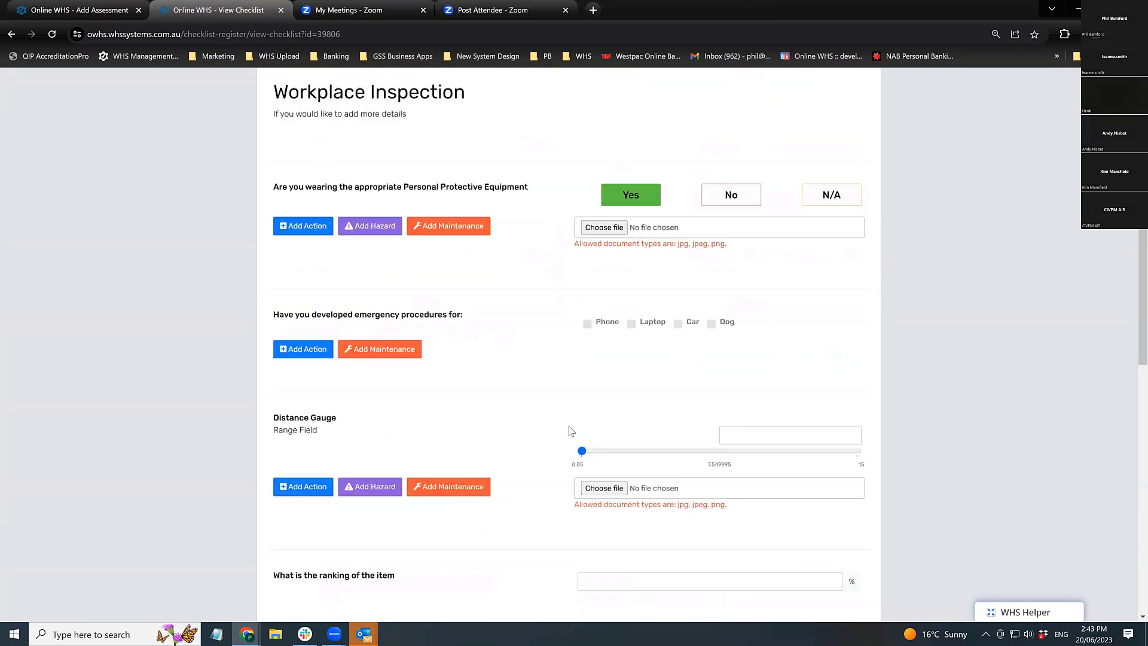
click(588, 324)
click(631, 323)
drag(582, 451, 761, 456)
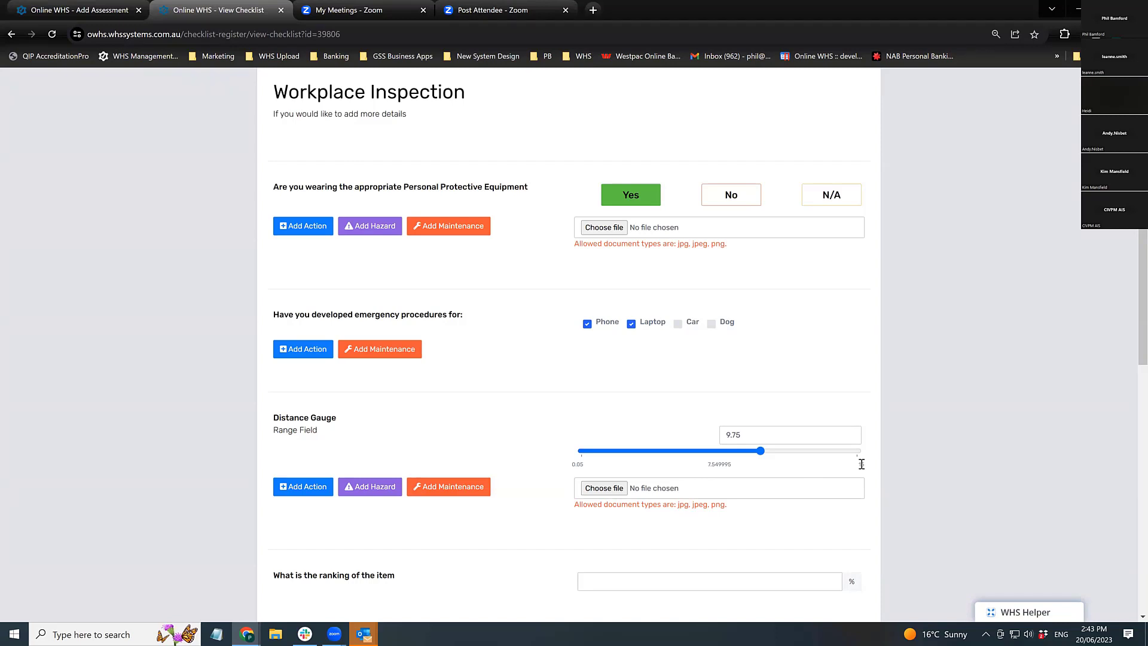
Look over the following items and change the Personal Protective Equipment answer to No.
scroll(717, 461, down, 3)
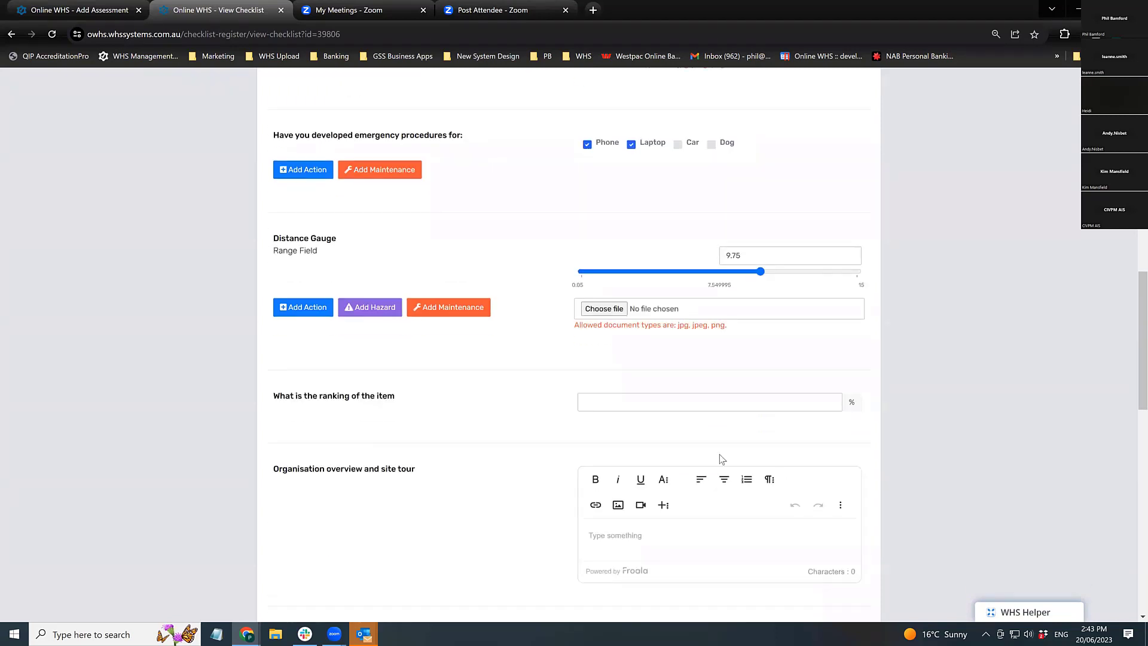
scroll(497, 371, down, 2)
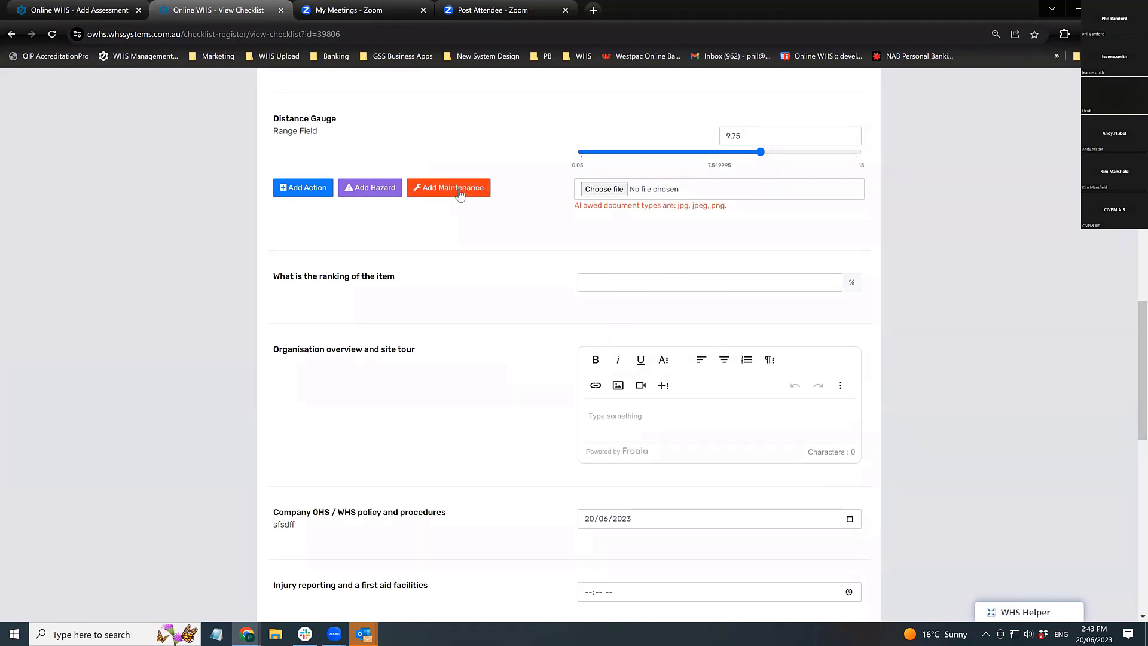
scroll(530, 334, up, 5)
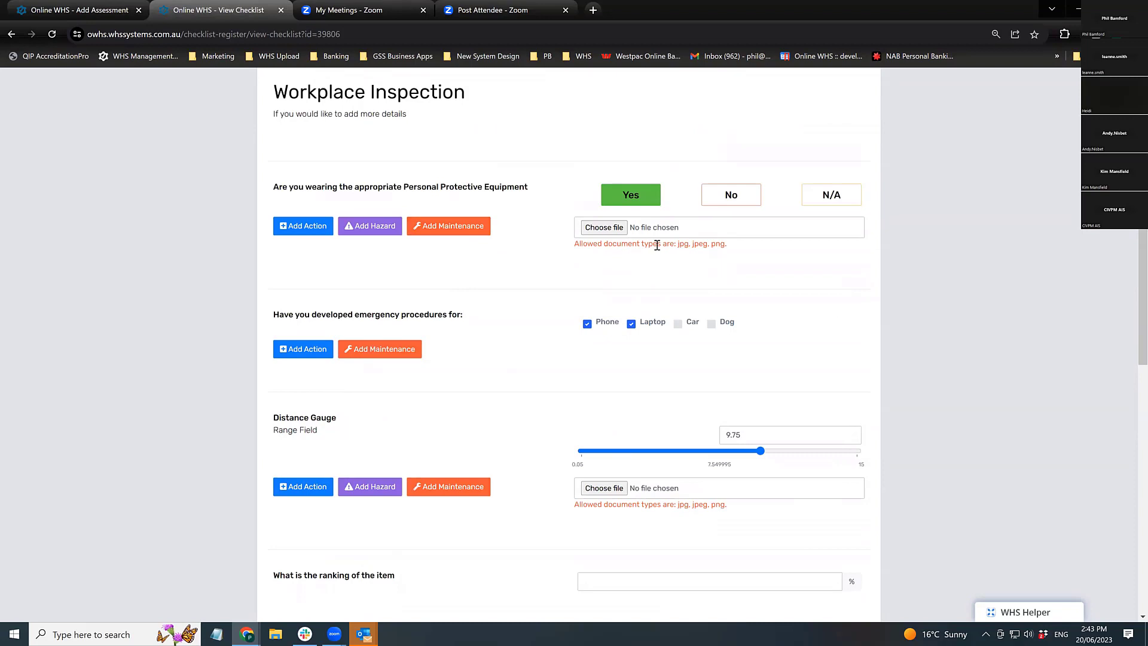
click(725, 204)
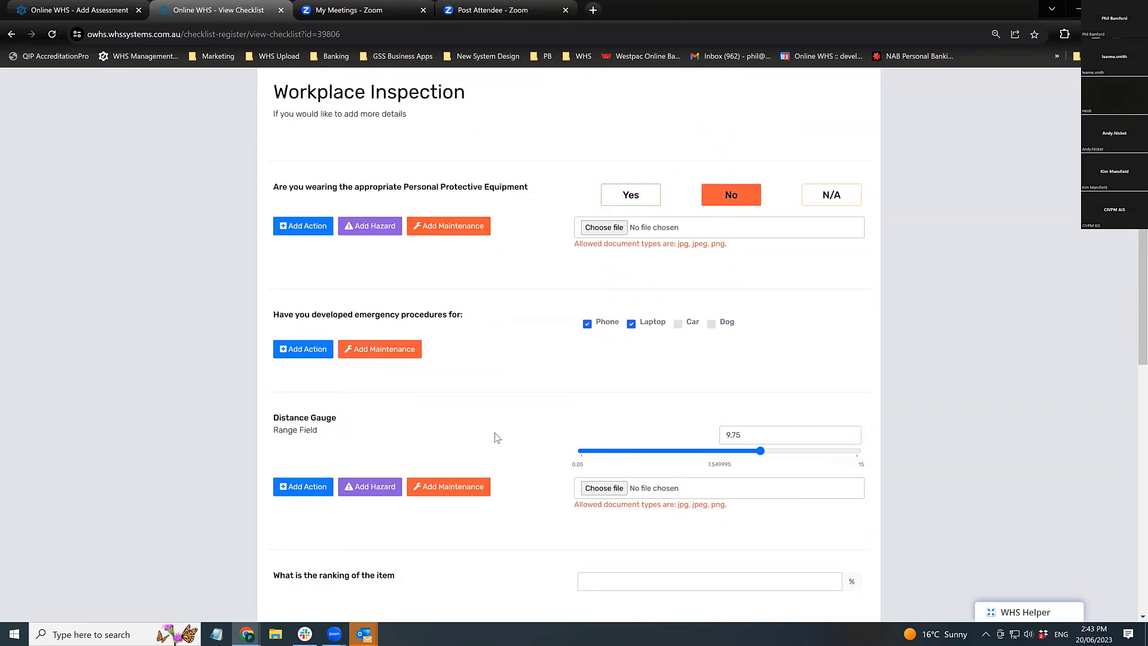
Enter 23 as the item's percentage ranking and set the Company OHS / WHS policy and procedures date to 08/06/2023.
scroll(607, 400, down, 5)
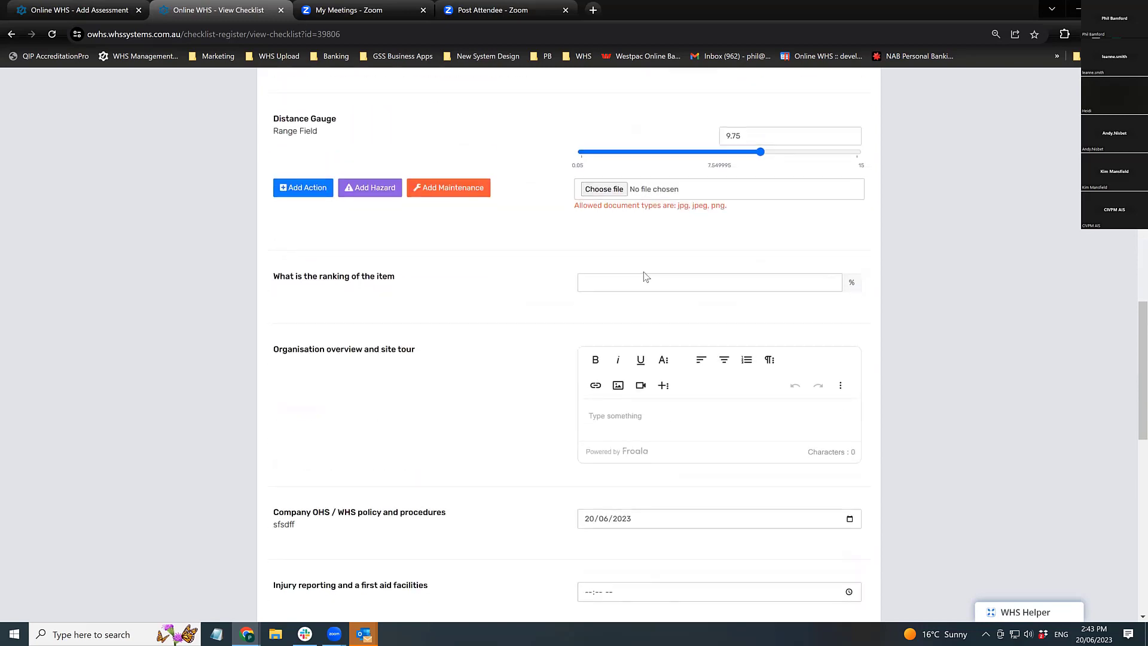
click(645, 276)
text(23)
scroll(653, 310, down, 2)
scroll(635, 366, down, 4)
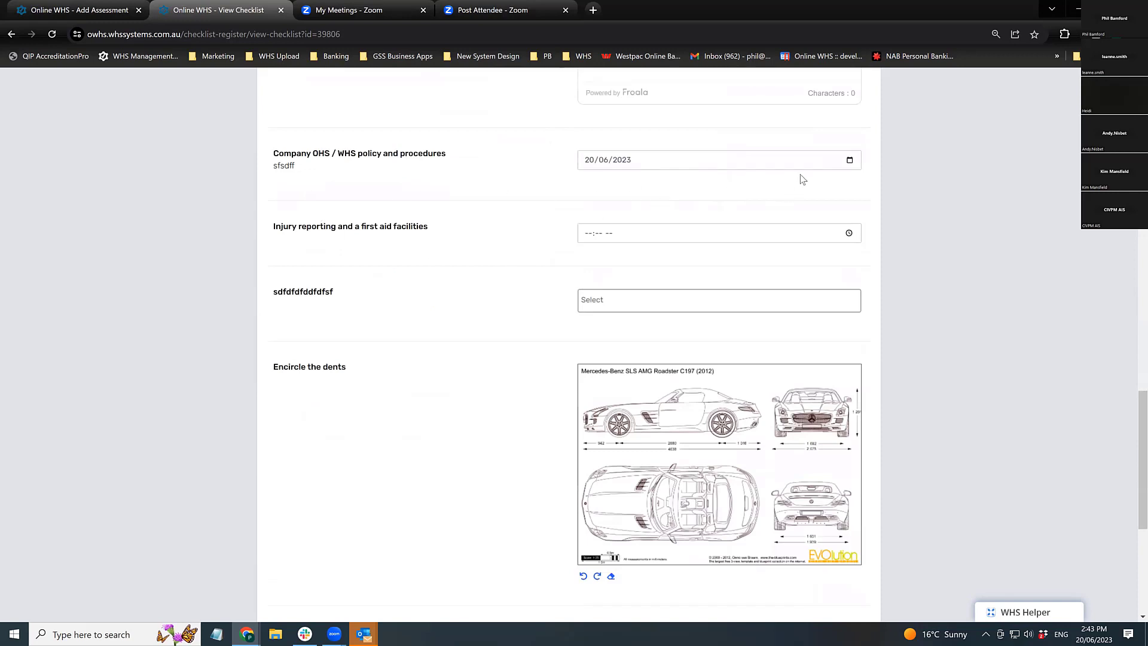
click(849, 160)
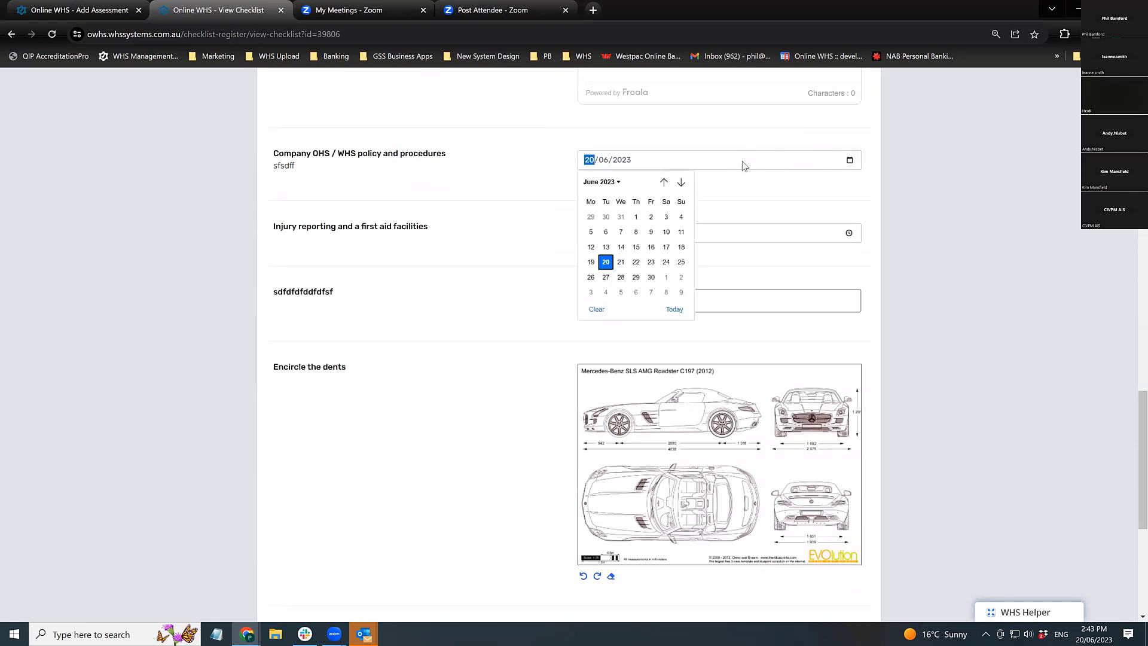
click(637, 233)
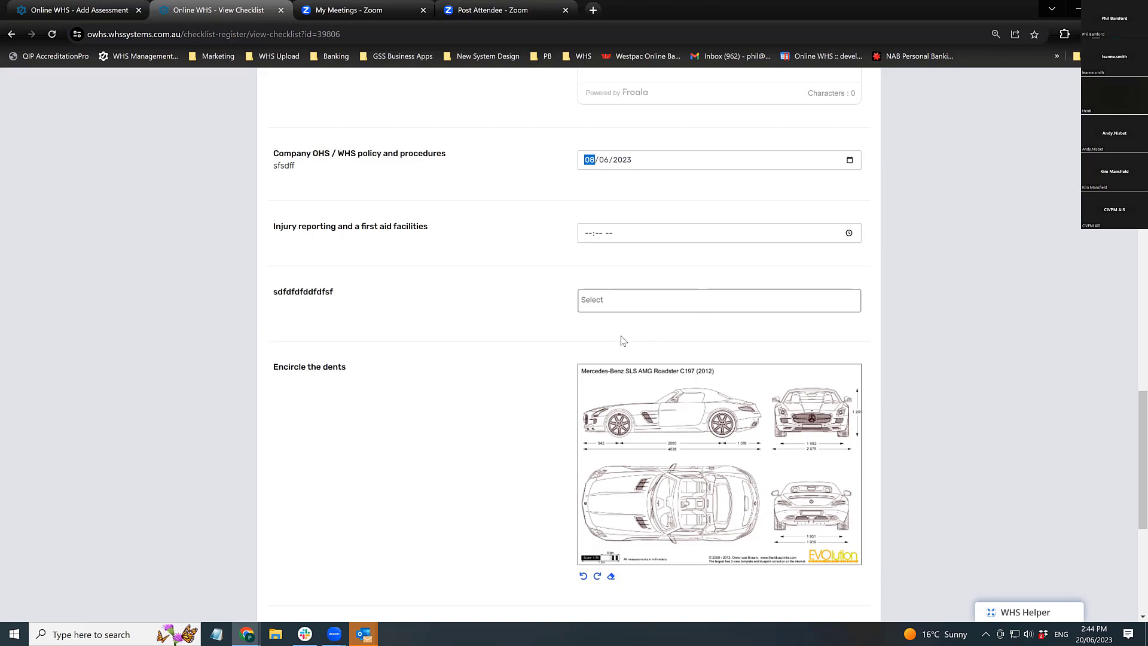
Set the Injury reporting and a first aid facilities time to 03:44 PM.
click(610, 233)
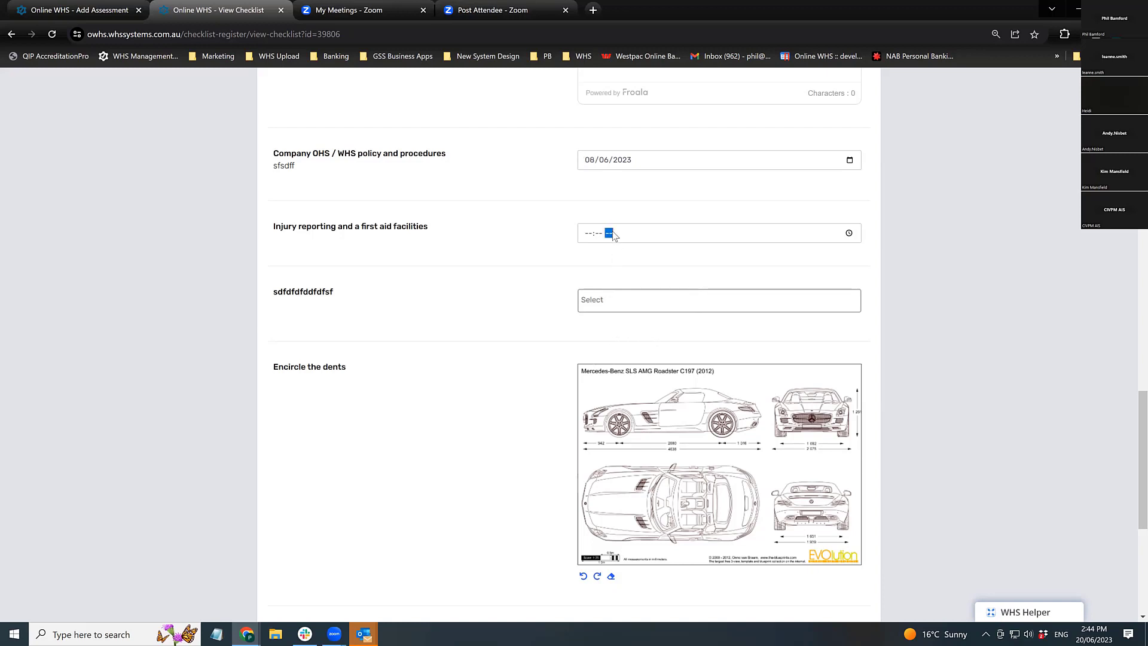
click(850, 233)
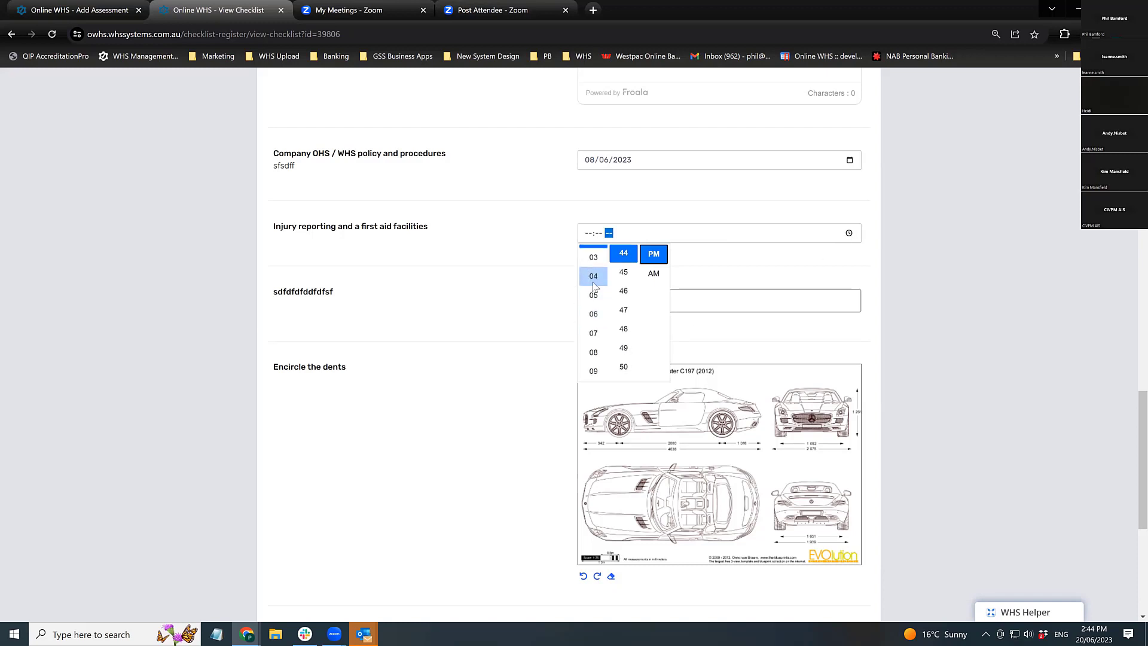
click(598, 279)
click(594, 258)
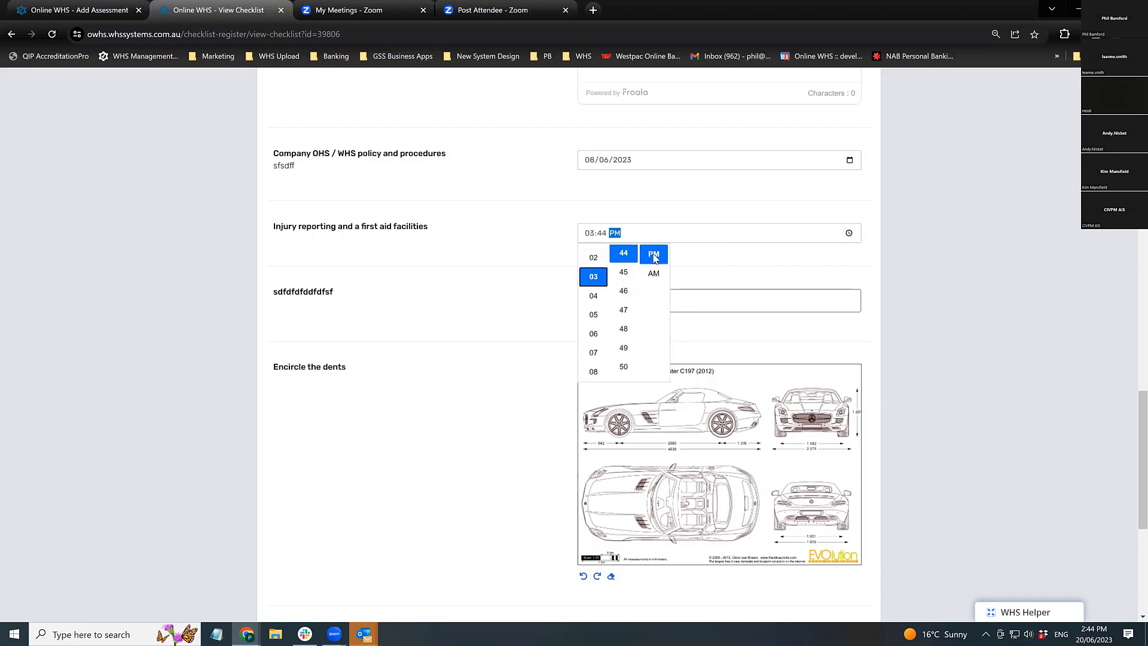
click(704, 264)
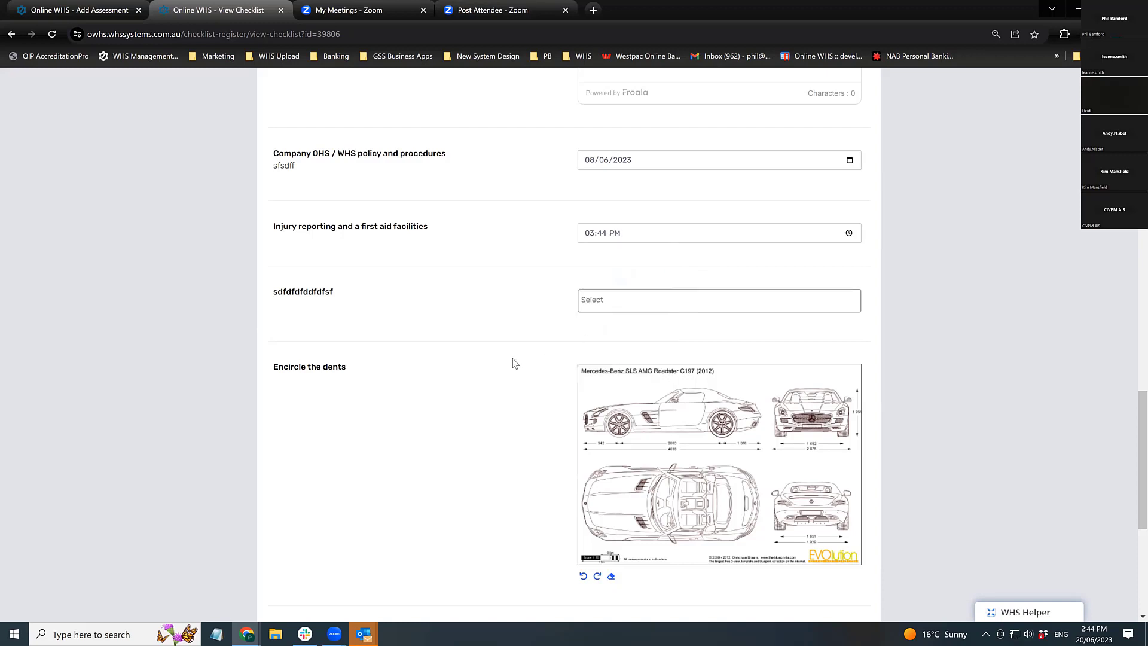
Select the second, third and fifth listed people for the sdfdfdfddfdfsf item.
click(635, 303)
click(617, 362)
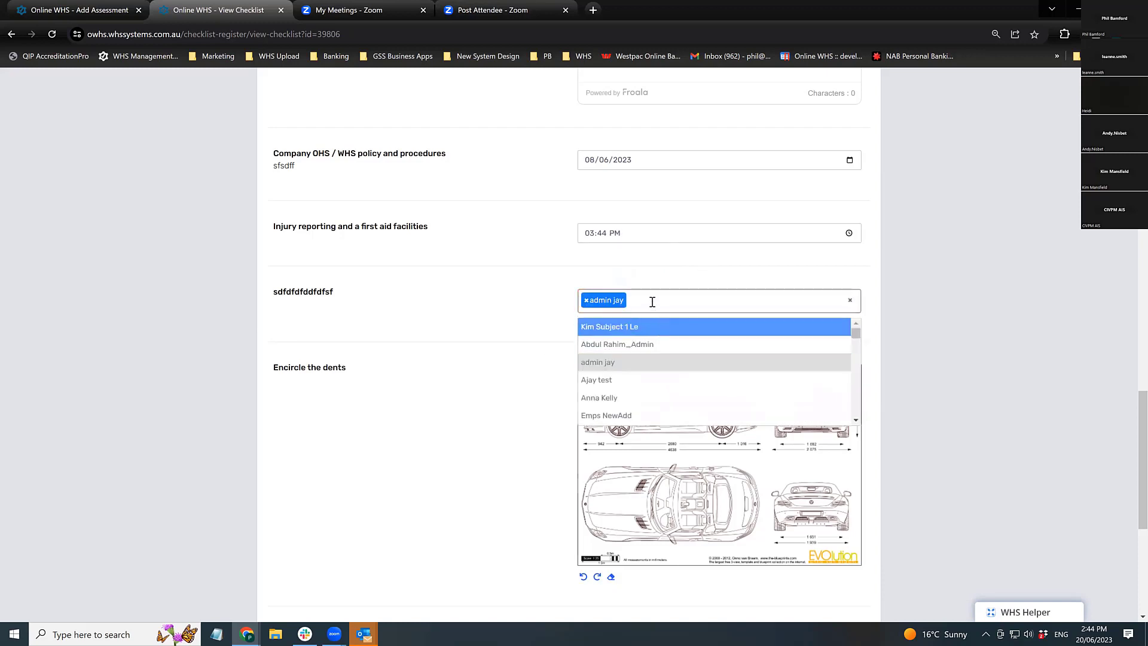
click(645, 311)
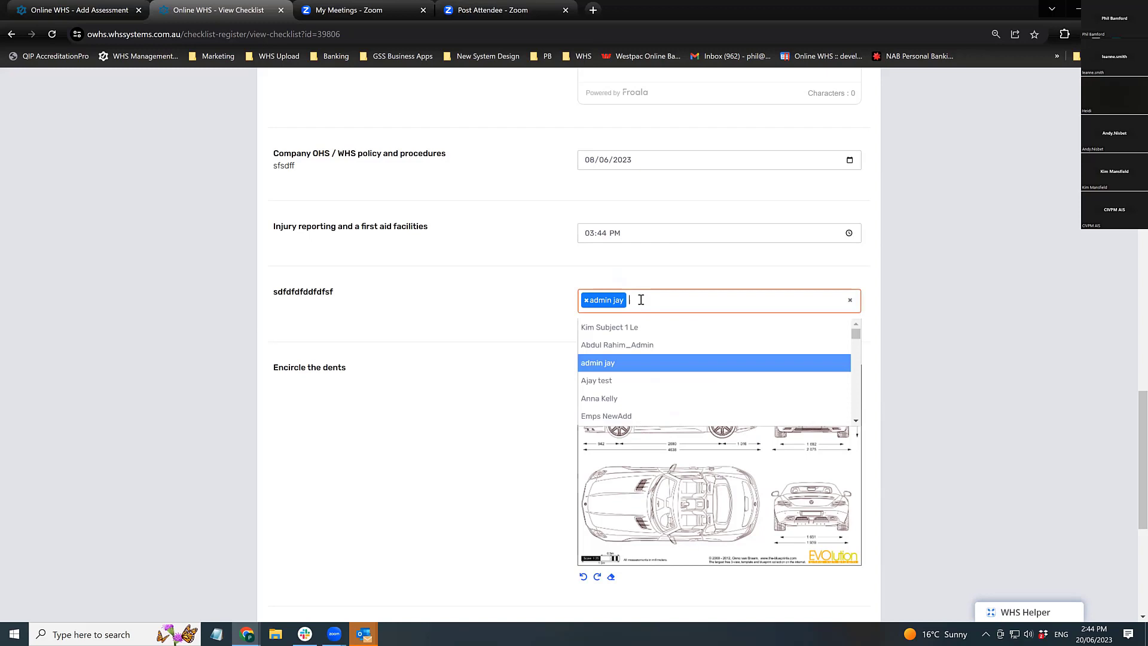
click(636, 345)
click(725, 300)
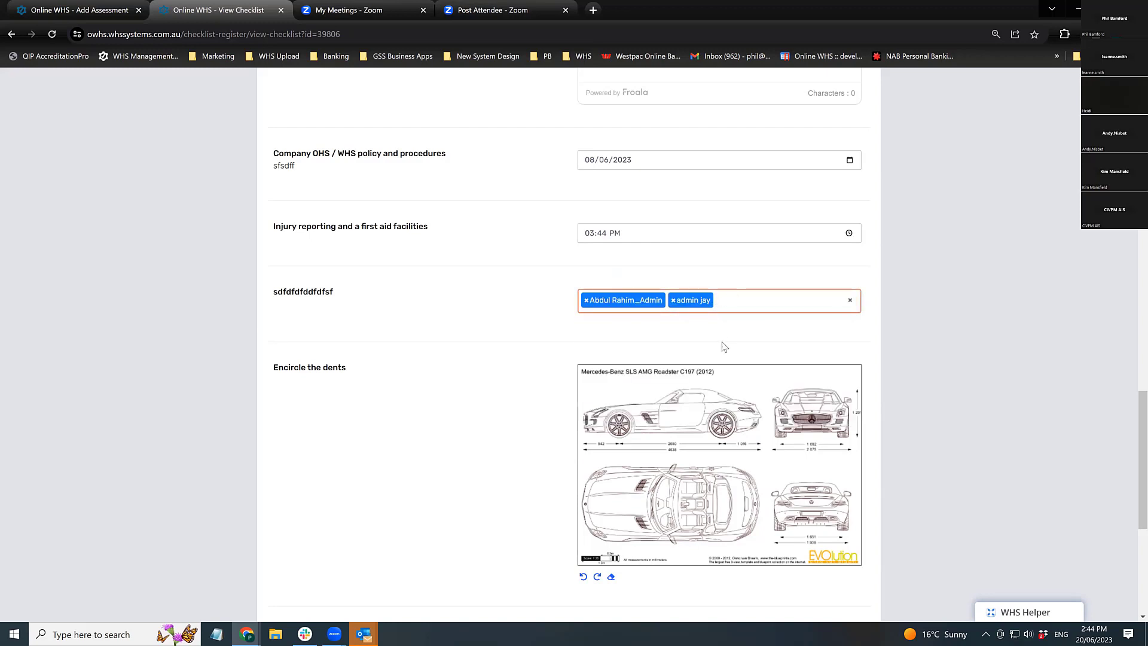
click(726, 305)
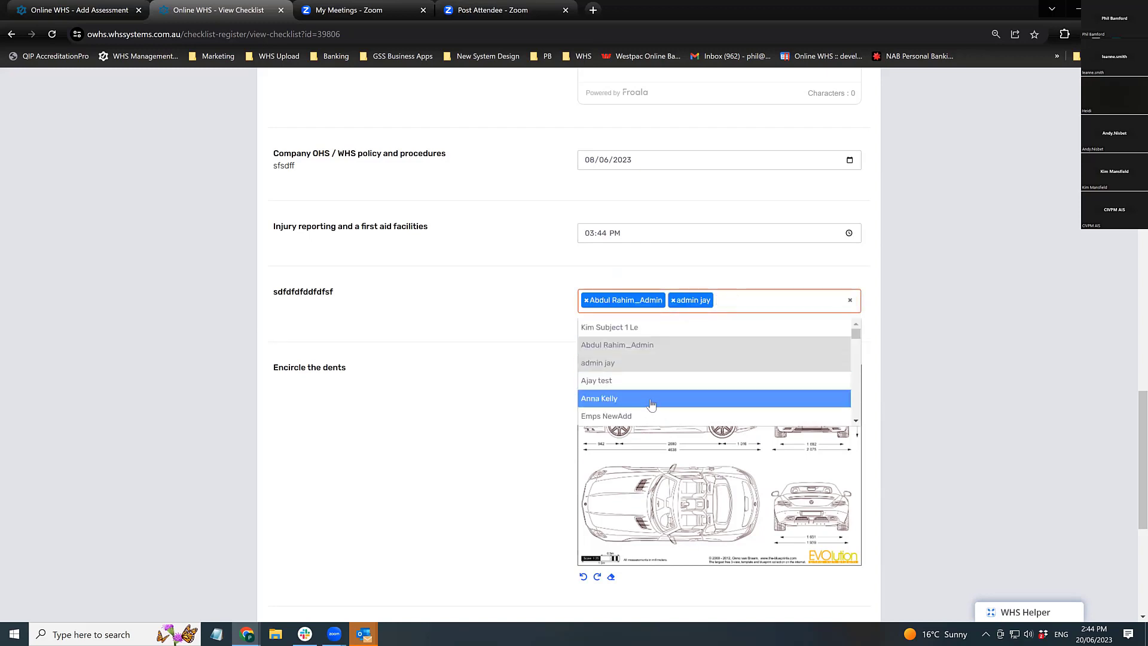
click(654, 398)
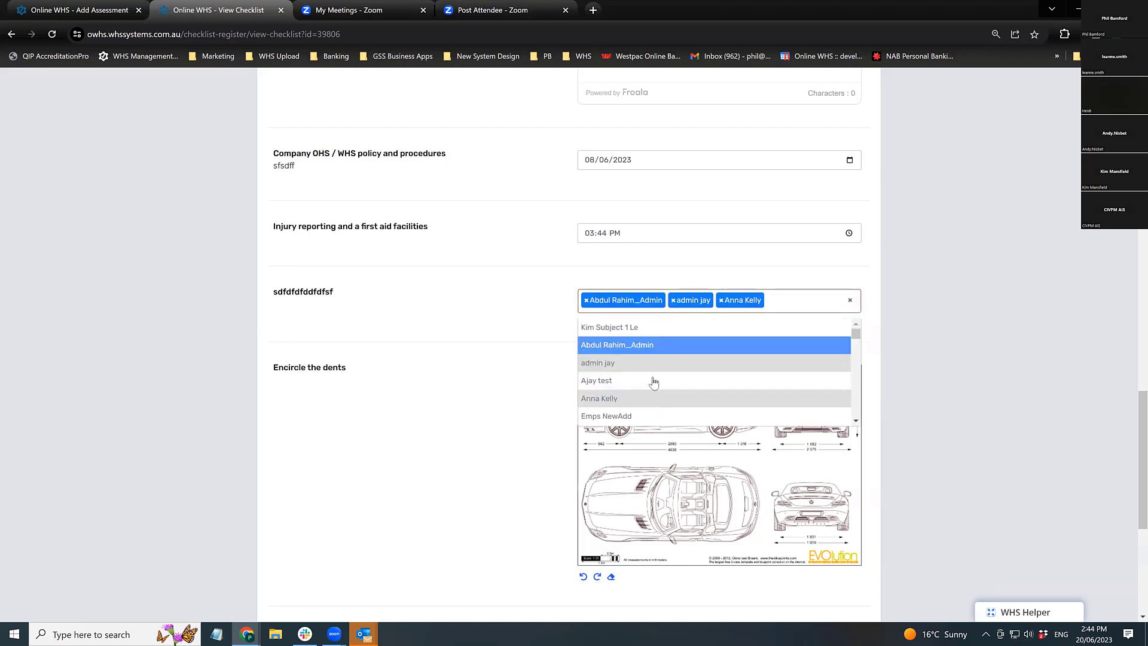
click(505, 439)
Circle dents freehand on the car diagram's side view, top view and rear view in the Encircle the dents item.
scroll(507, 435, down, 2)
scroll(507, 435, down, 2)
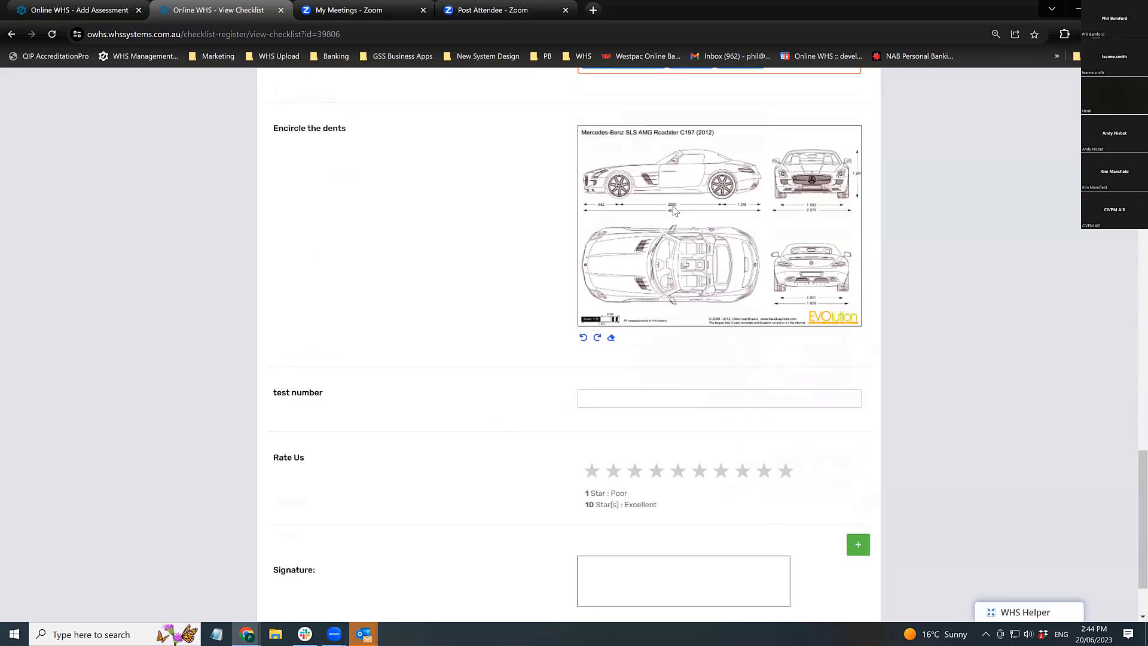
mouse_move(661, 161)
mouse_down()
mouse_move(622, 199)
mouse_move(674, 171)
mouse_up()
mouse_move(640, 254)
mouse_down()
mouse_move(674, 245)
mouse_move(616, 249)
mouse_move(694, 257)
mouse_up()
drag(777, 251, 859, 275)
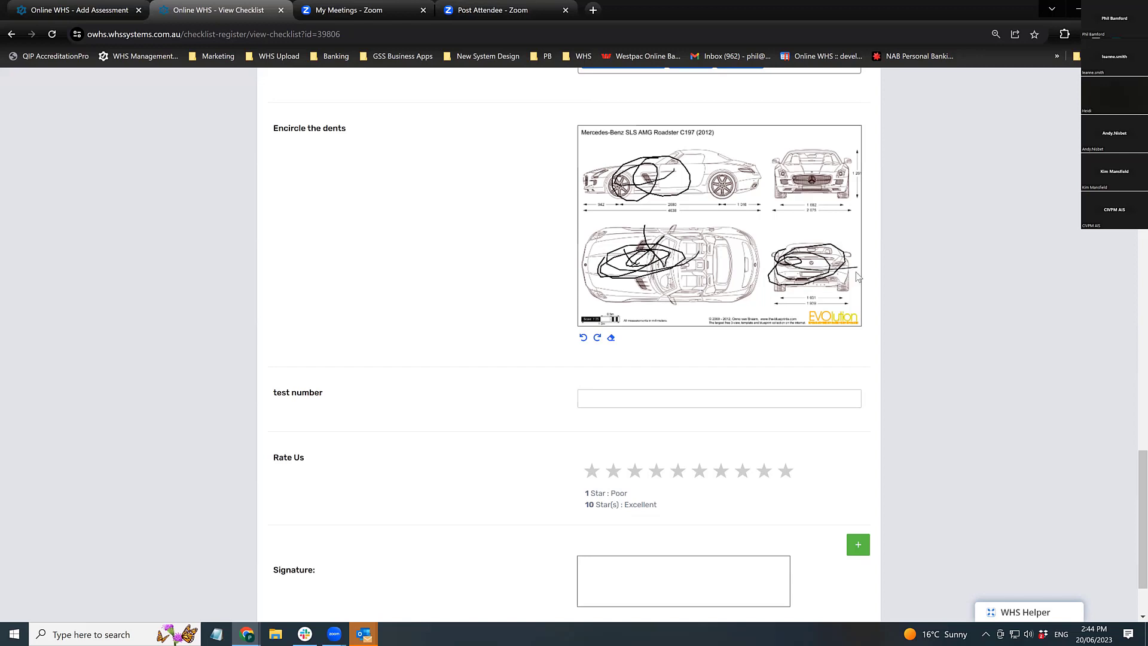
Enter FDFFSDFSF as the test number and give a seven-star rating in Rate Us.
click(692, 399)
text(FDFFSDFSF)
click(721, 472)
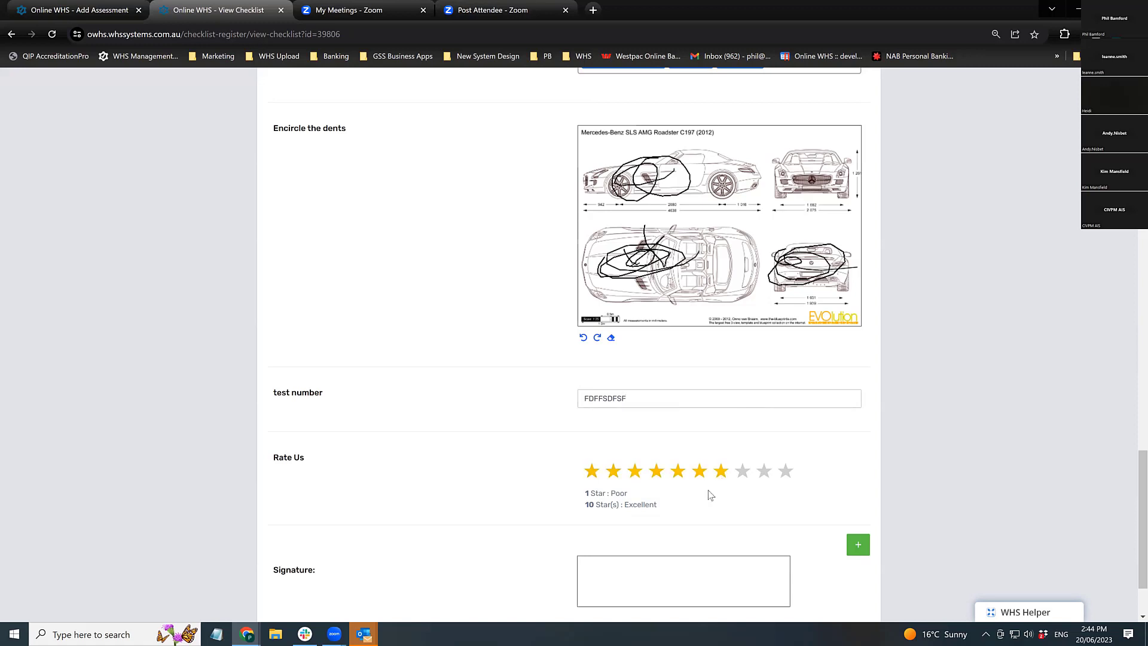
Sign the checklist freehand and add an extra signature row with an employee selected and signed.
scroll(719, 491, down, 3)
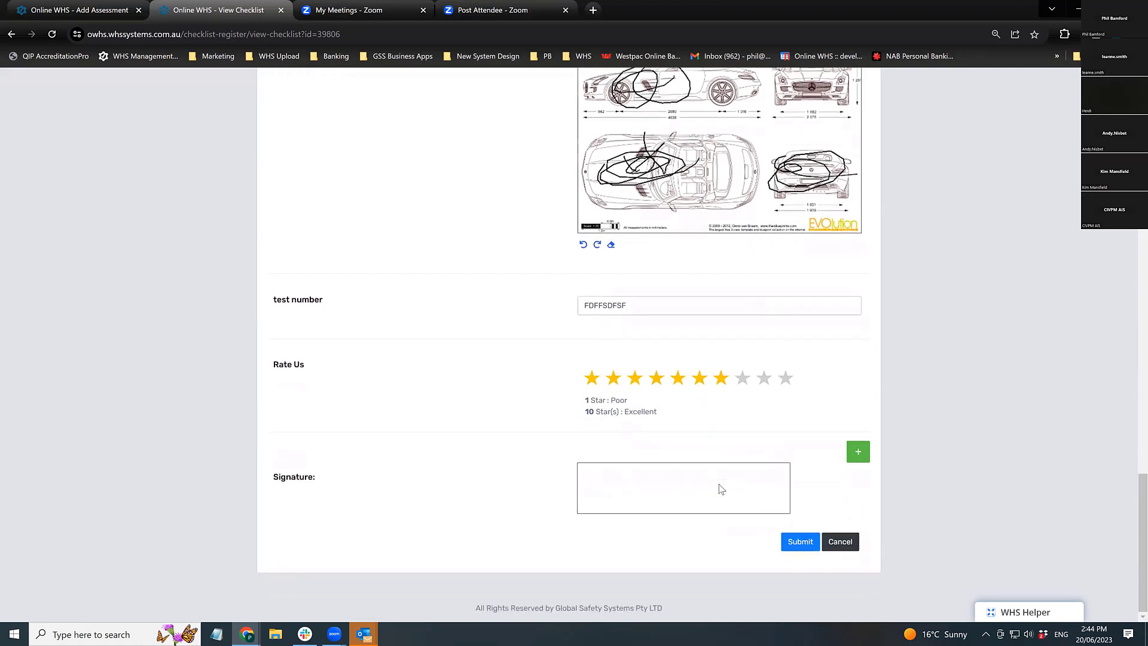
mouse_move(670, 477)
mouse_down()
mouse_move(641, 497)
mouse_move(699, 497)
mouse_up()
click(859, 452)
scroll(687, 477, down, 1)
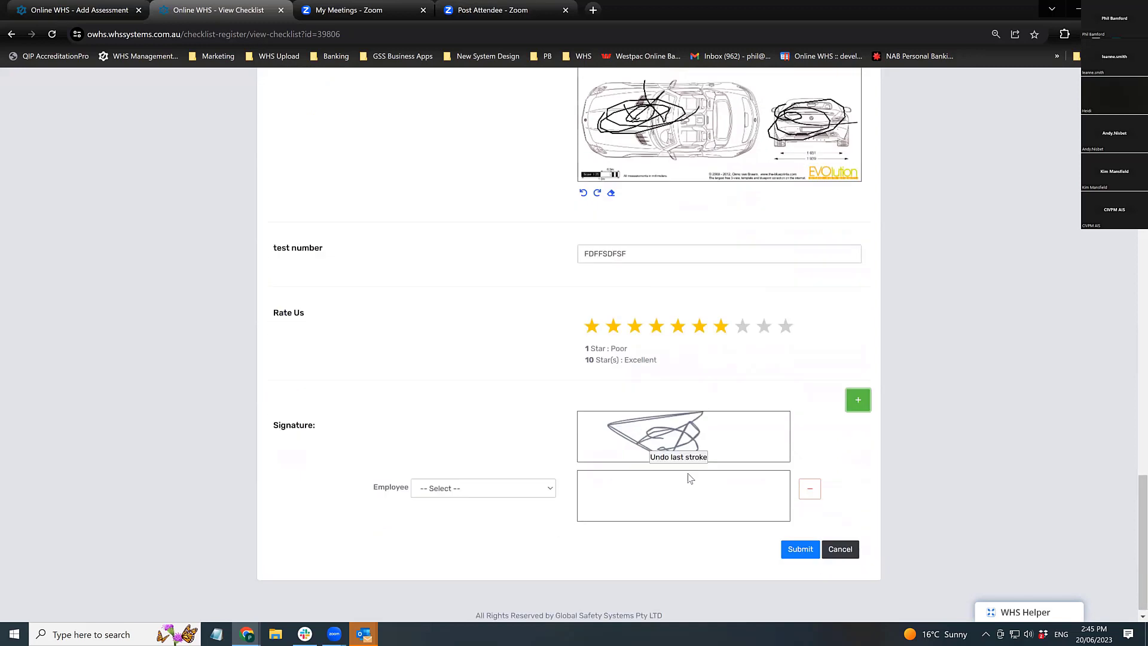
click(472, 481)
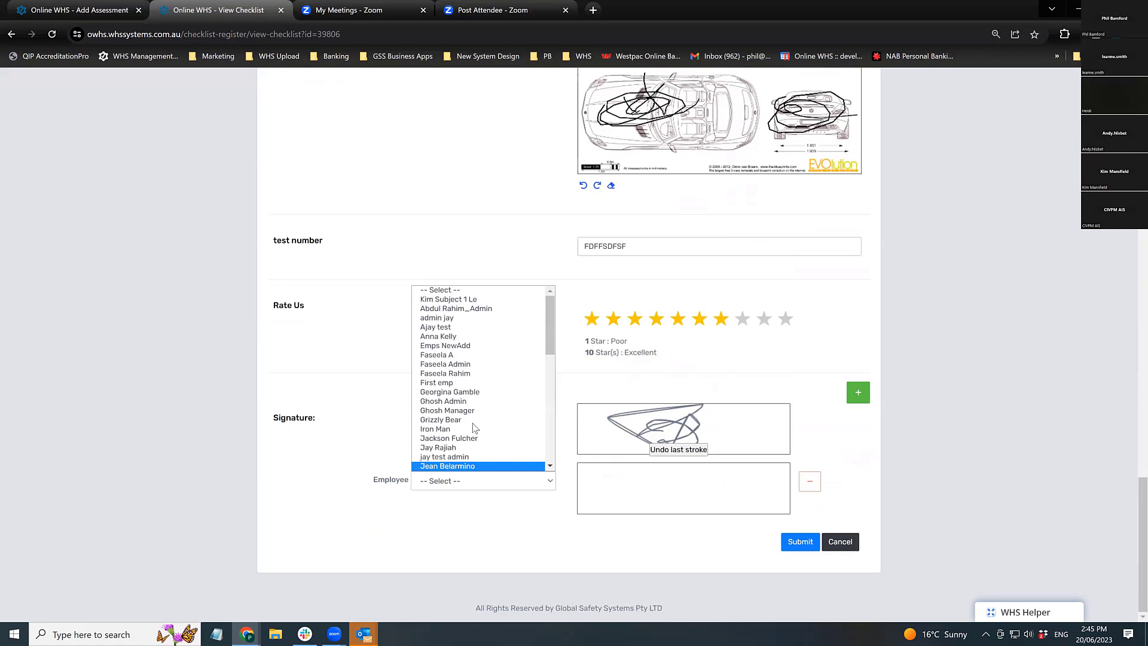
click(453, 338)
mouse_move(704, 485)
mouse_down()
mouse_move(657, 501)
mouse_move(595, 495)
mouse_up()
Add a further signature row with another employee selected and signed, and submit the checklist.
click(859, 392)
click(476, 539)
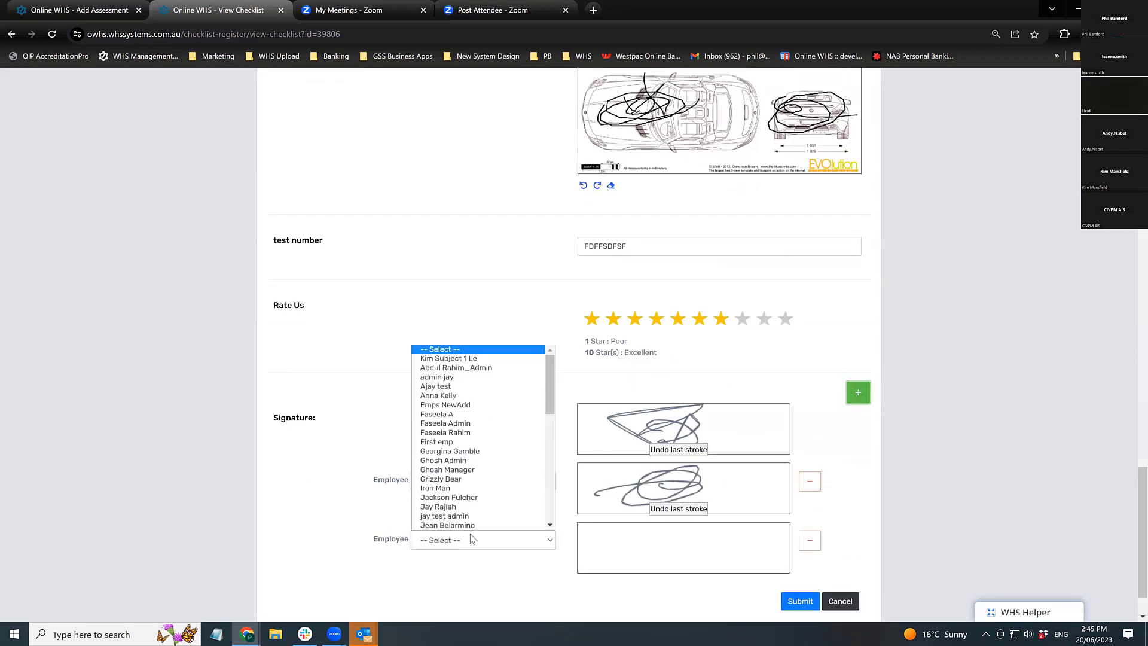
click(450, 506)
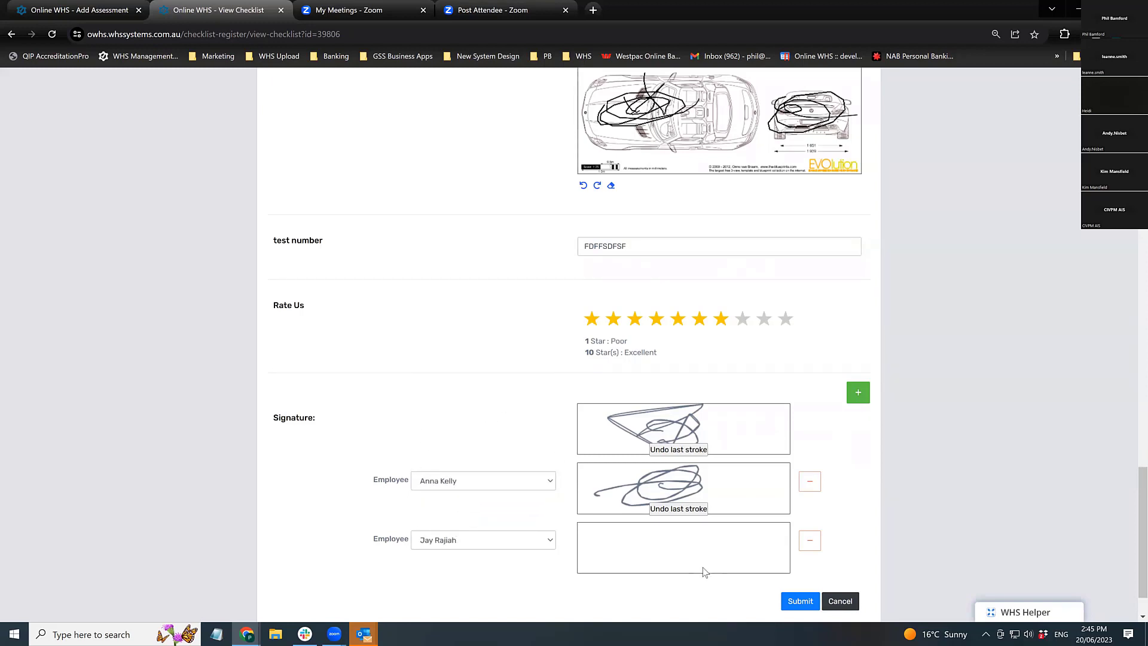
mouse_move(619, 556)
mouse_down()
mouse_move(682, 554)
mouse_move(711, 585)
mouse_up()
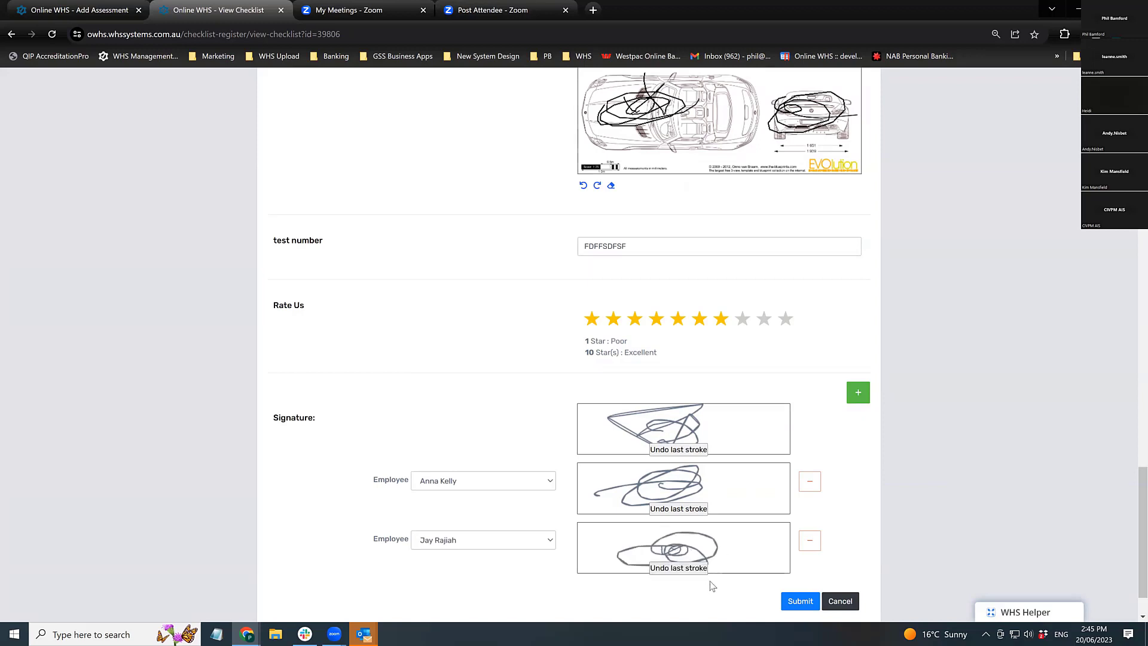
click(806, 602)
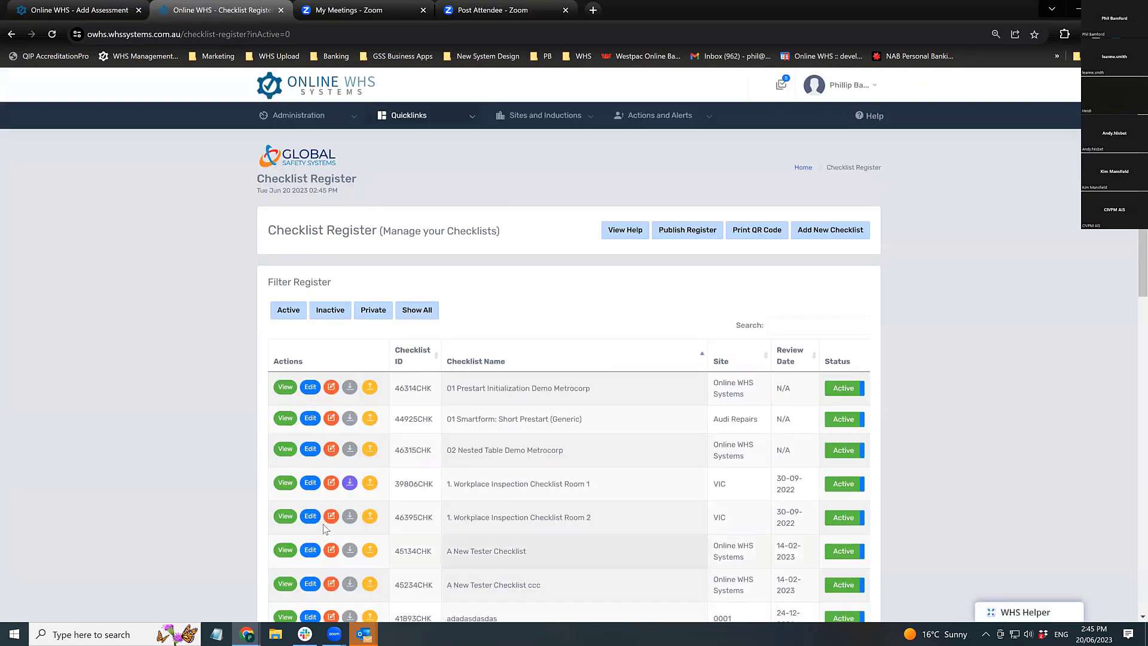
Reopen Workplace Inspection Checklist Room 1 for viewing and show the log in its information panel.
click(291, 488)
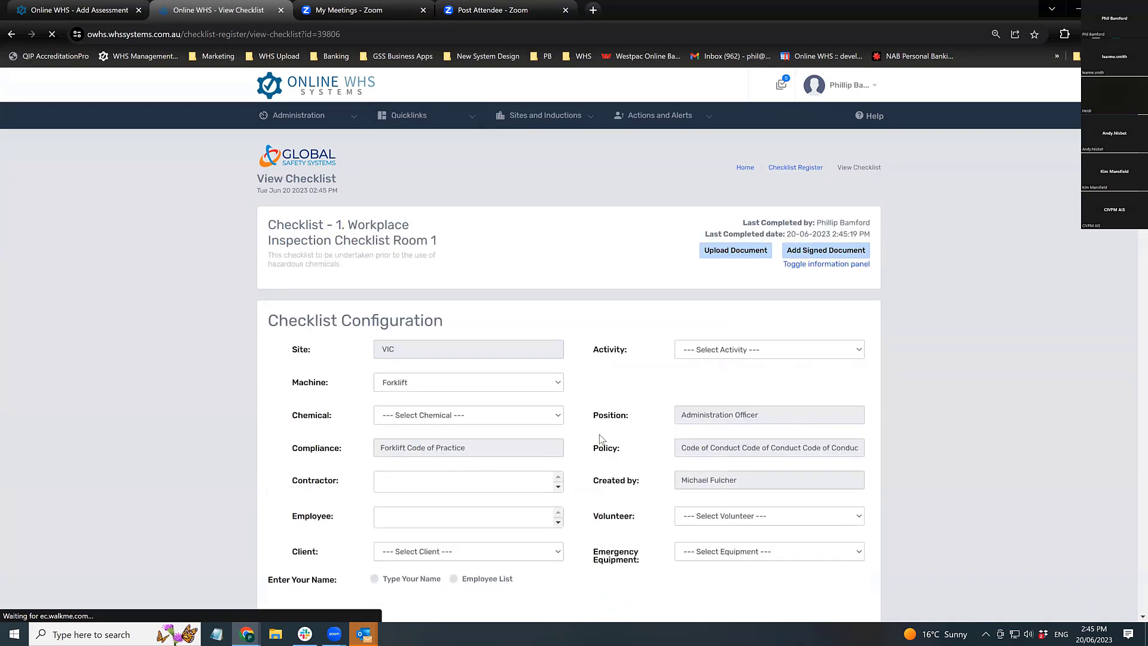
click(814, 267)
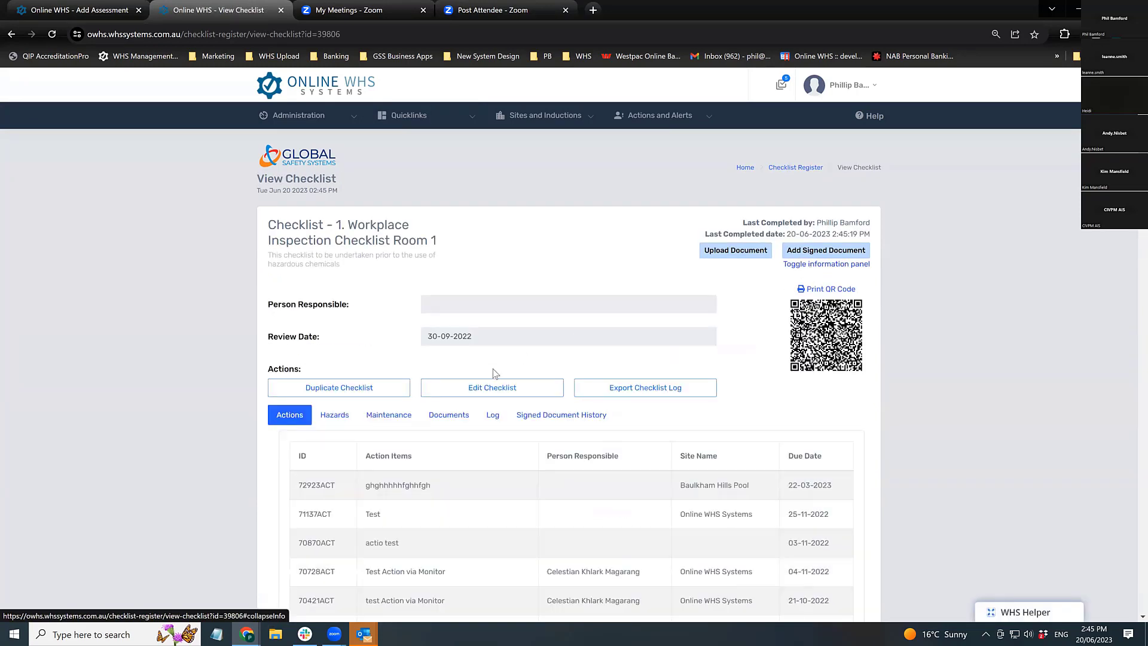
click(494, 419)
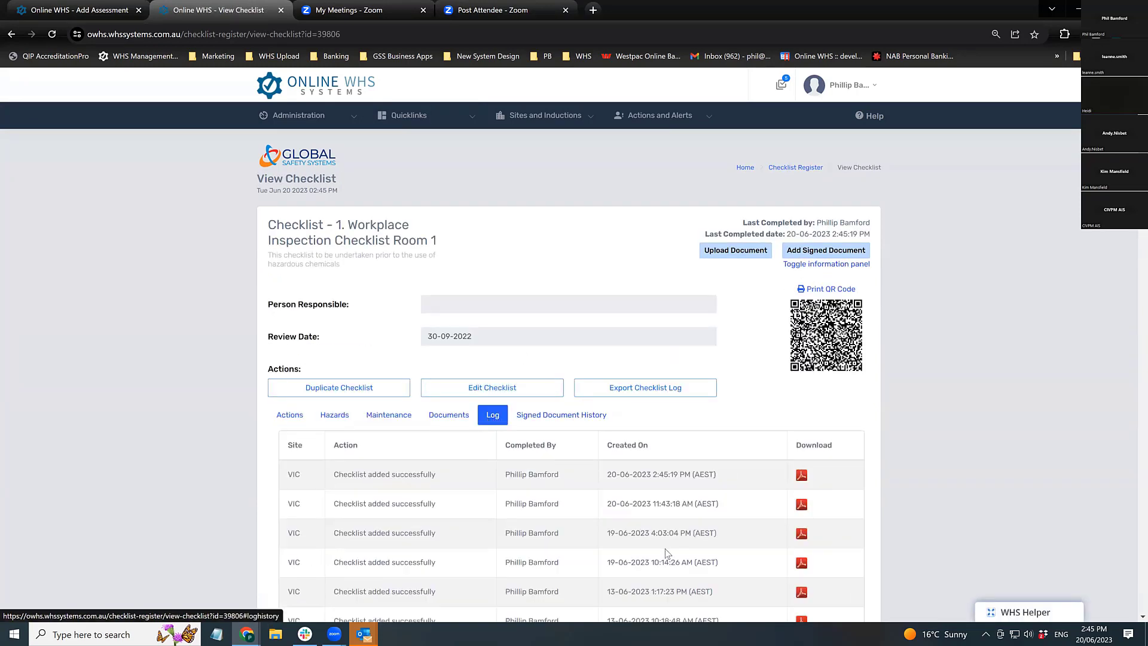
Download the newest log entry's PDF and look through the completed checklist report.
click(802, 475)
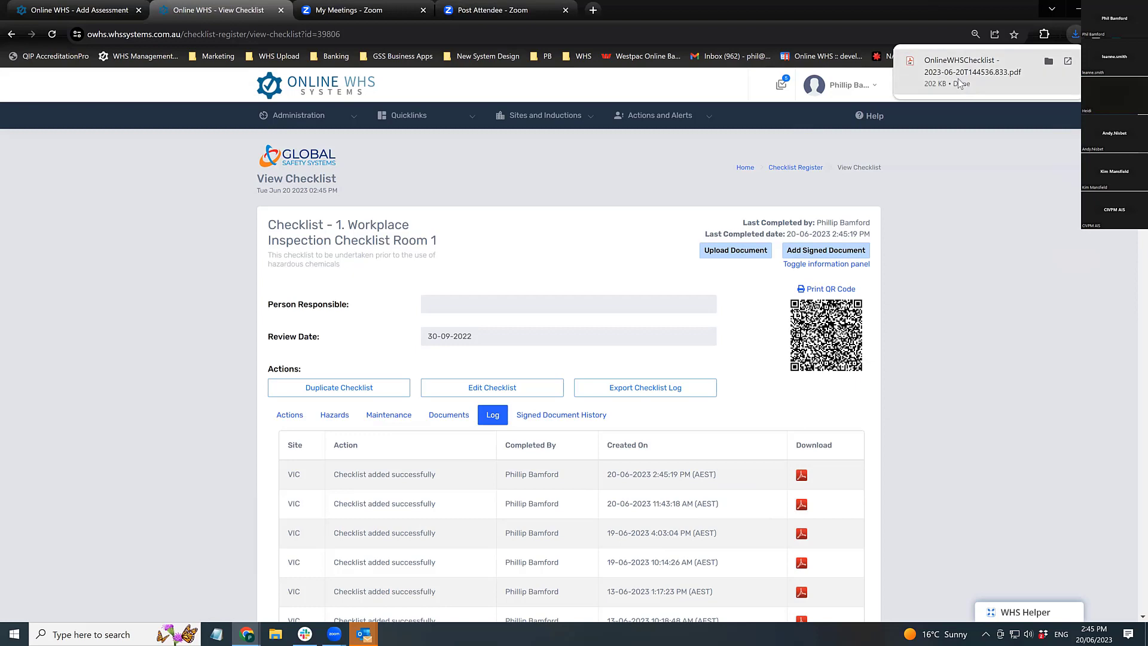
click(960, 83)
scroll(718, 394, down, 5)
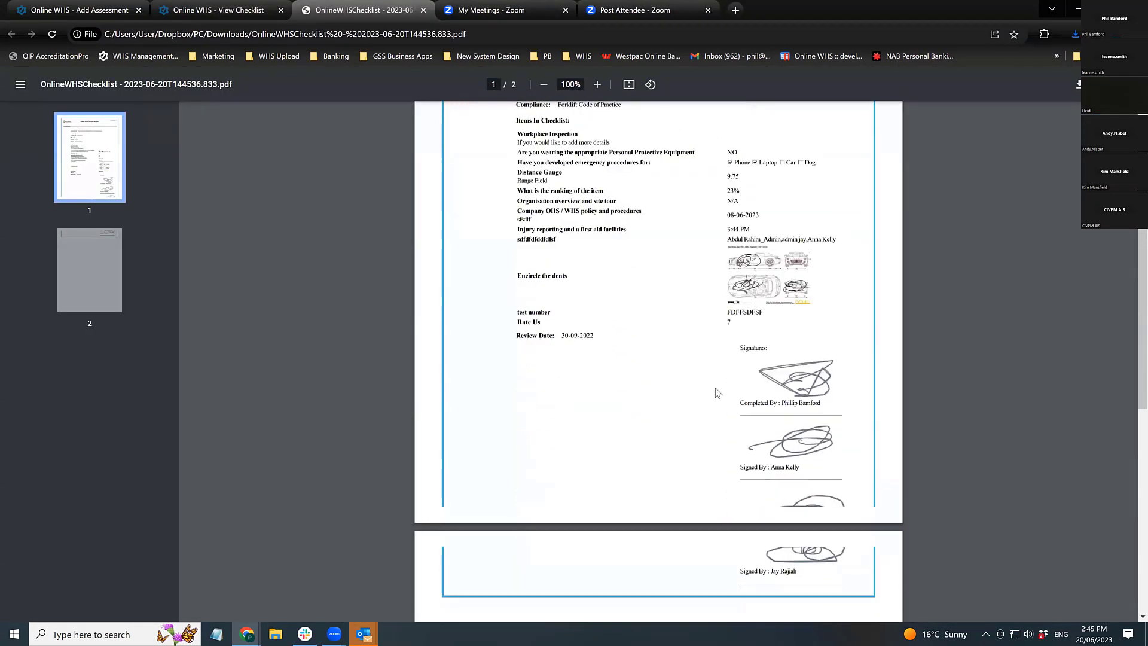
scroll(717, 393, up, 4)
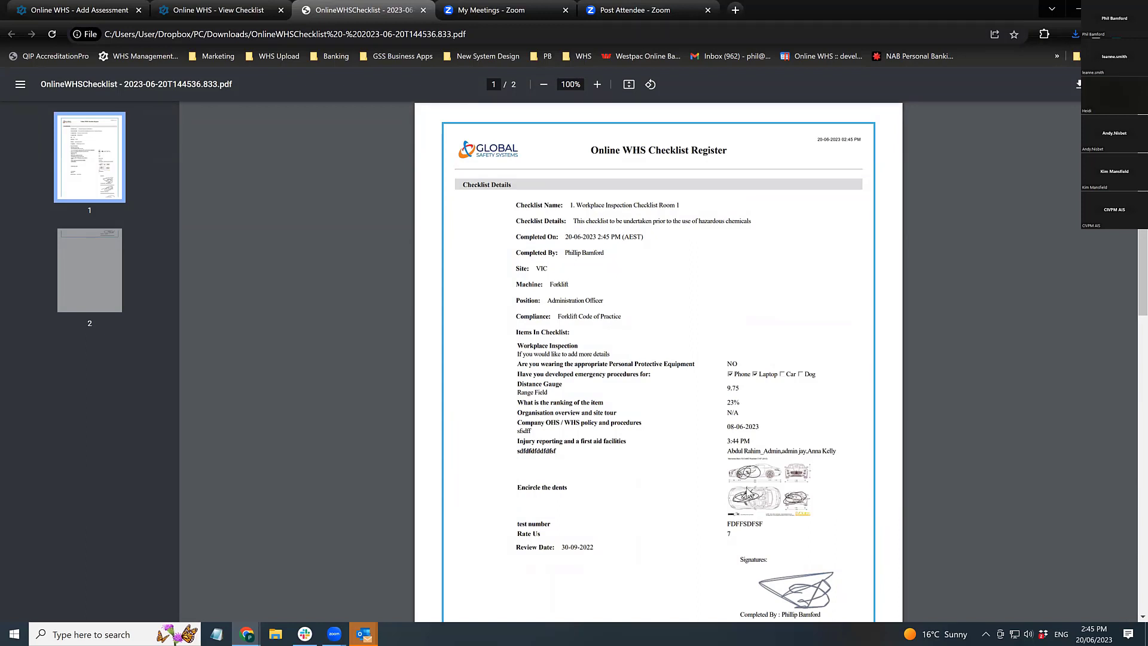
click(423, 11)
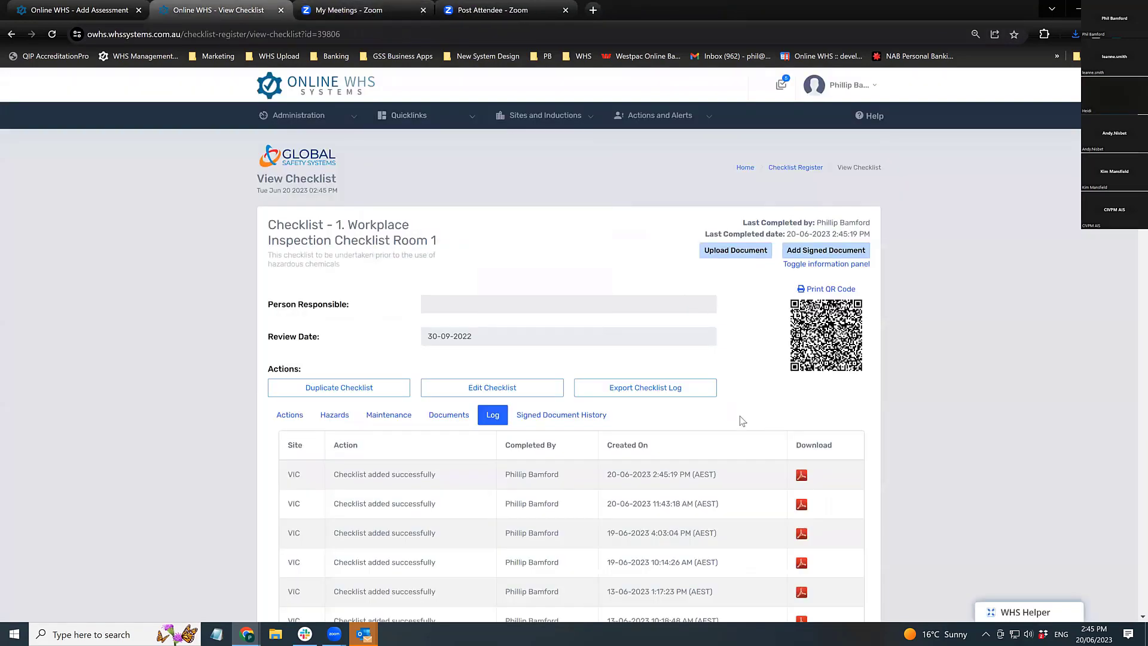
Go from the home dashboard to the Monitor Register and open the Melbourne monitor for editing to view its items.
click(745, 168)
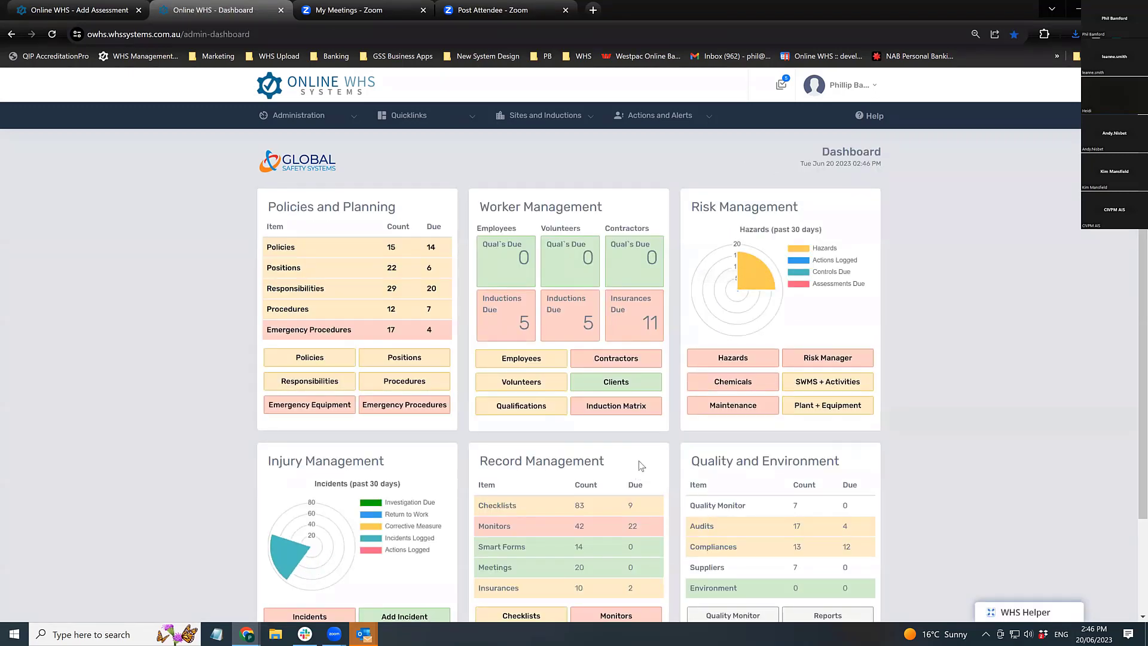
scroll(636, 469, down, 3)
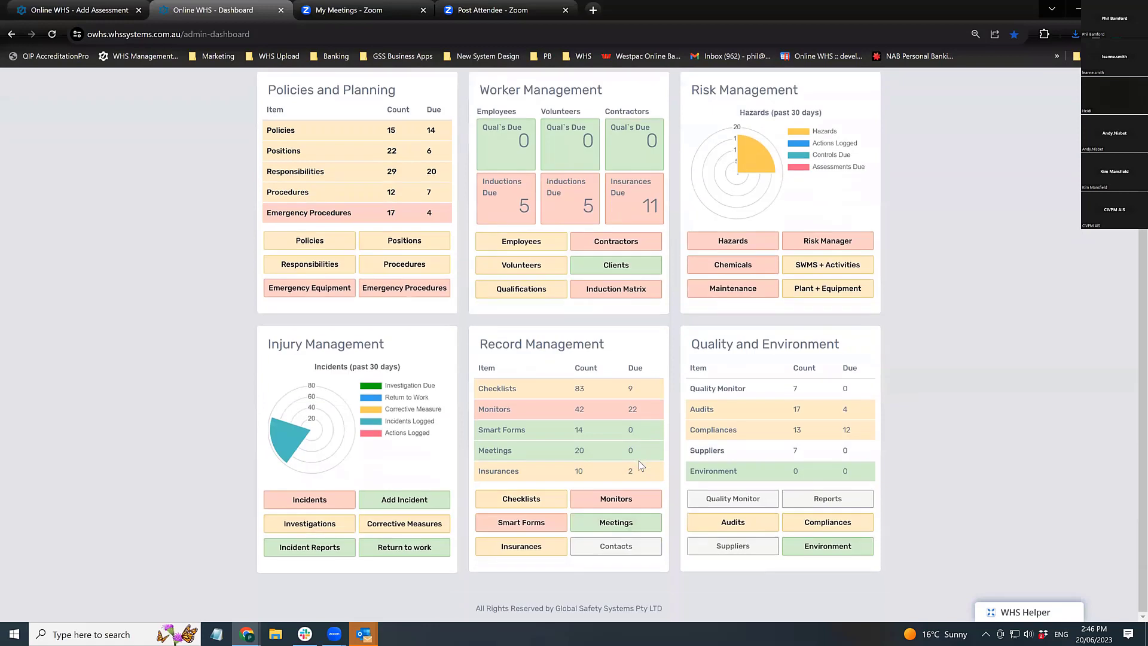
click(616, 499)
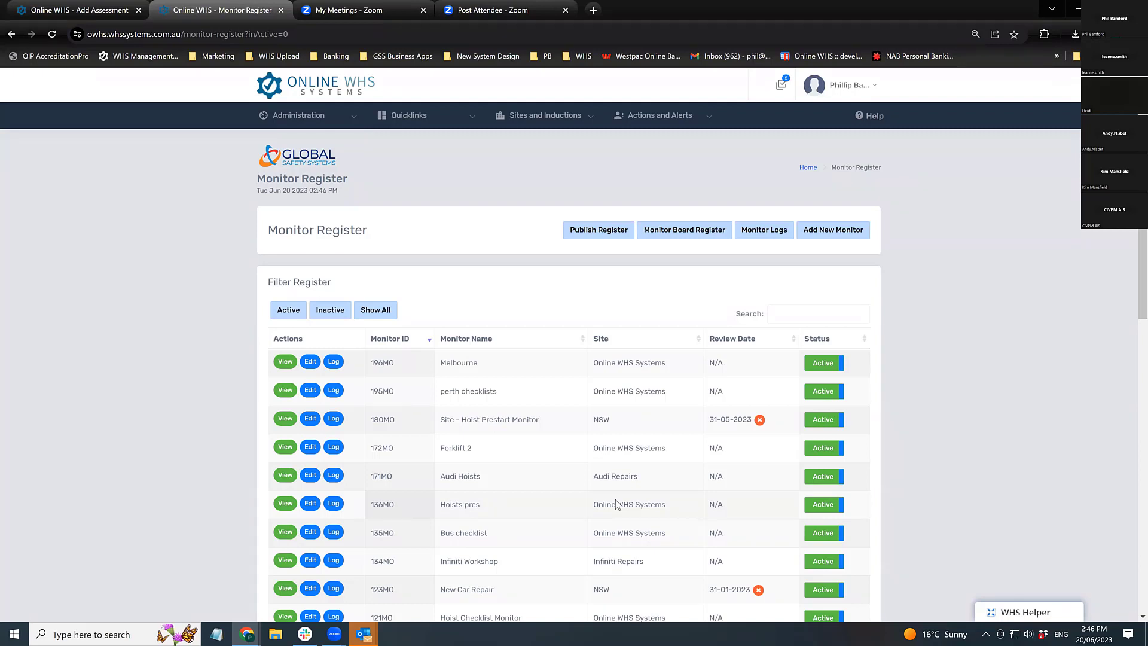
click(310, 363)
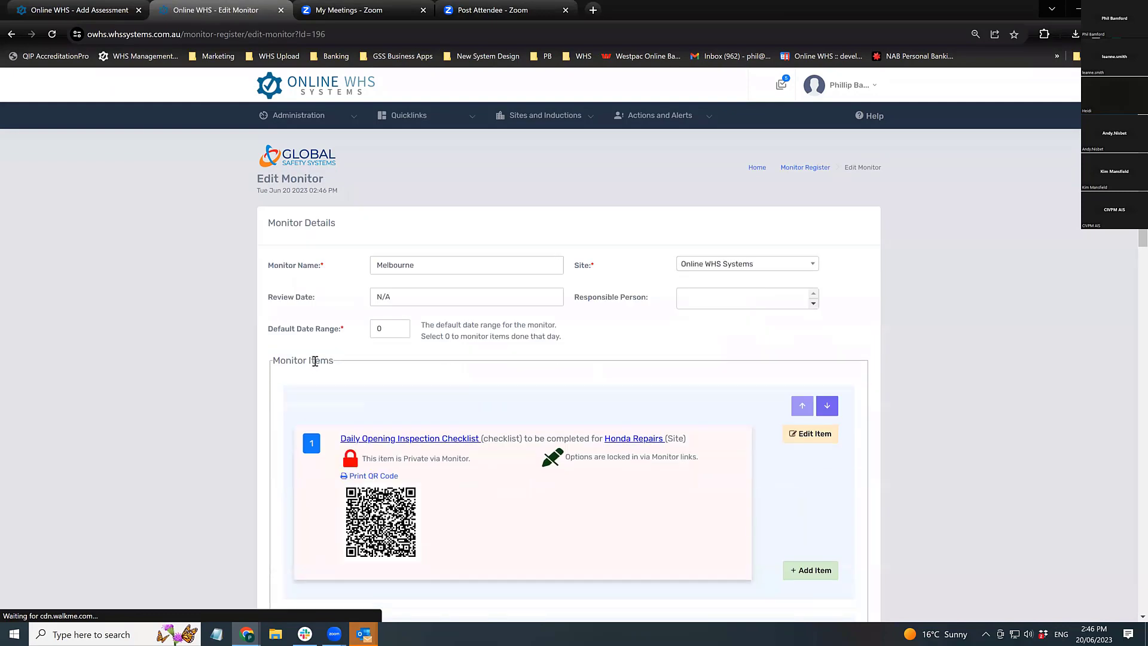
scroll(316, 361, down, 4)
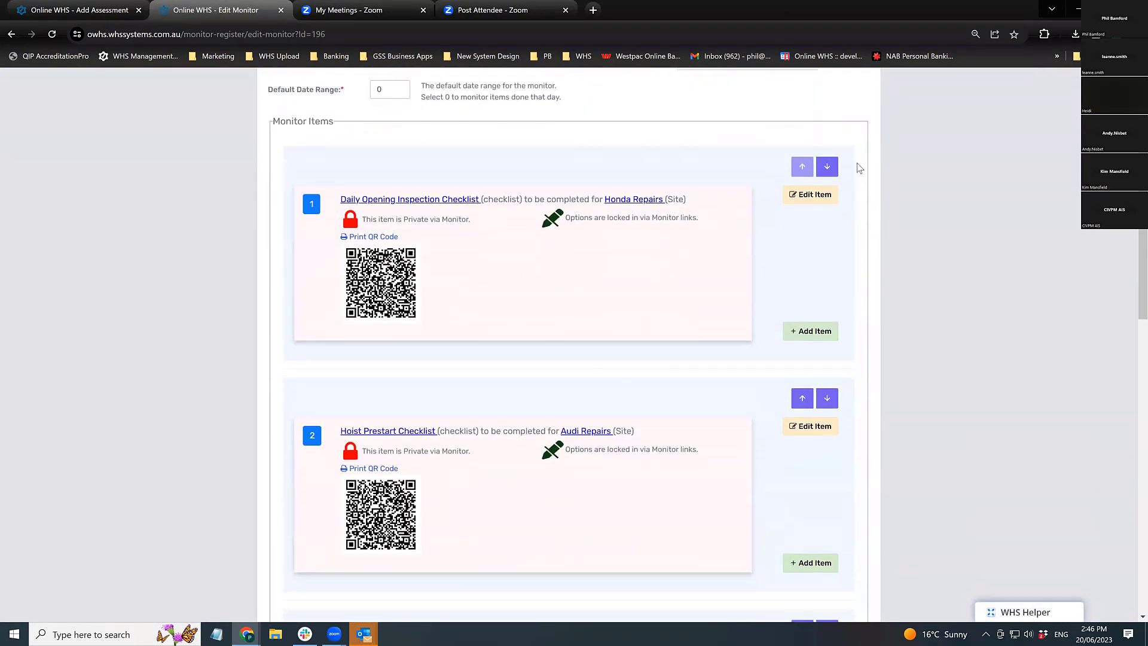
Edit monitor item 1 with item type Checklist, sub item type Site and site Honda Repairs (Repair Centres).
click(812, 194)
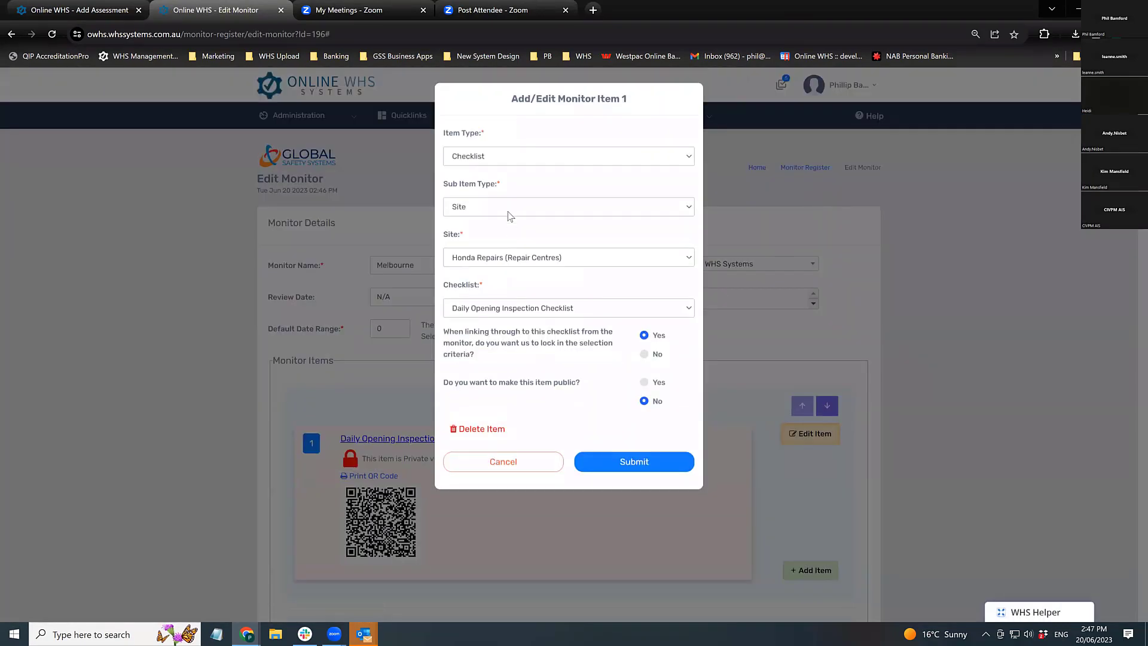
click(519, 157)
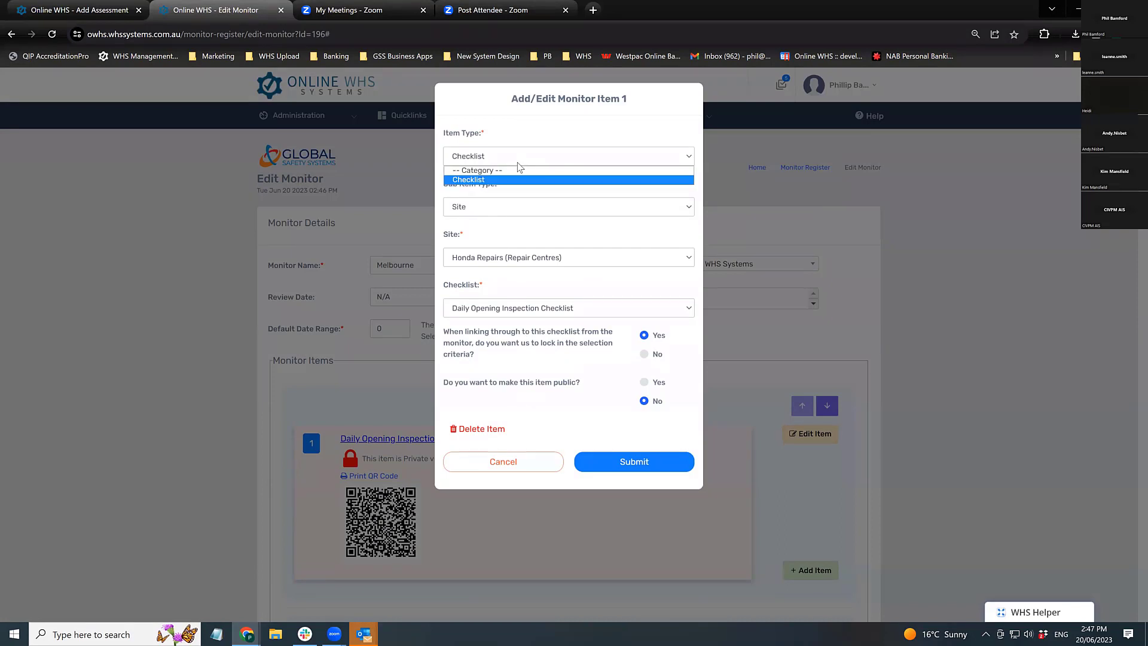
click(500, 180)
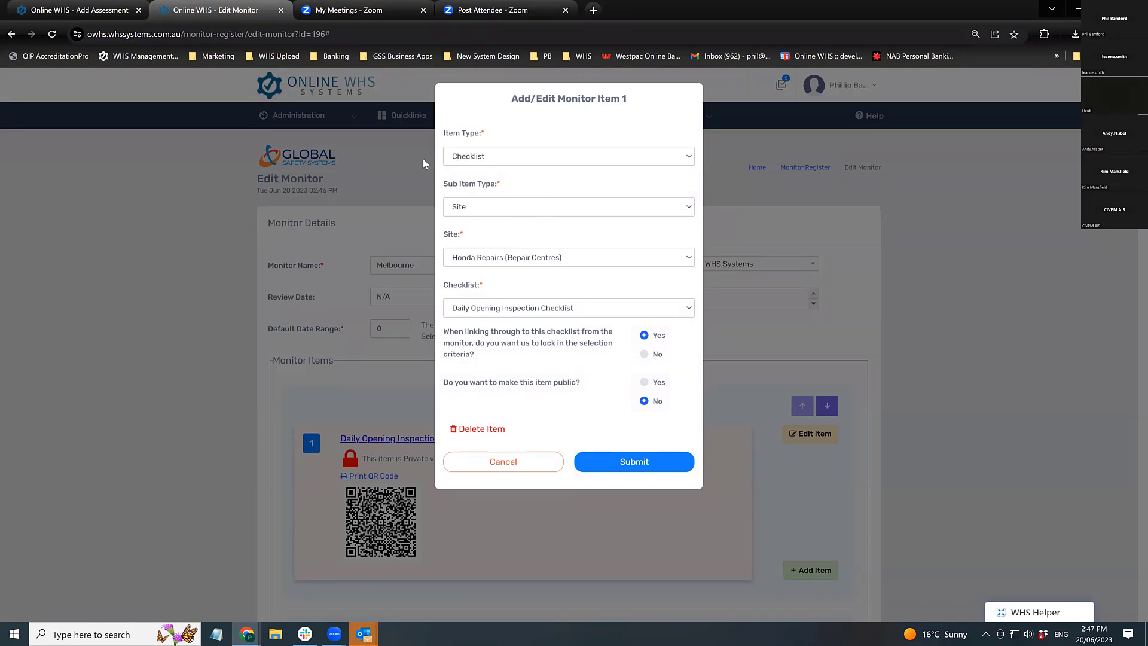
click(576, 206)
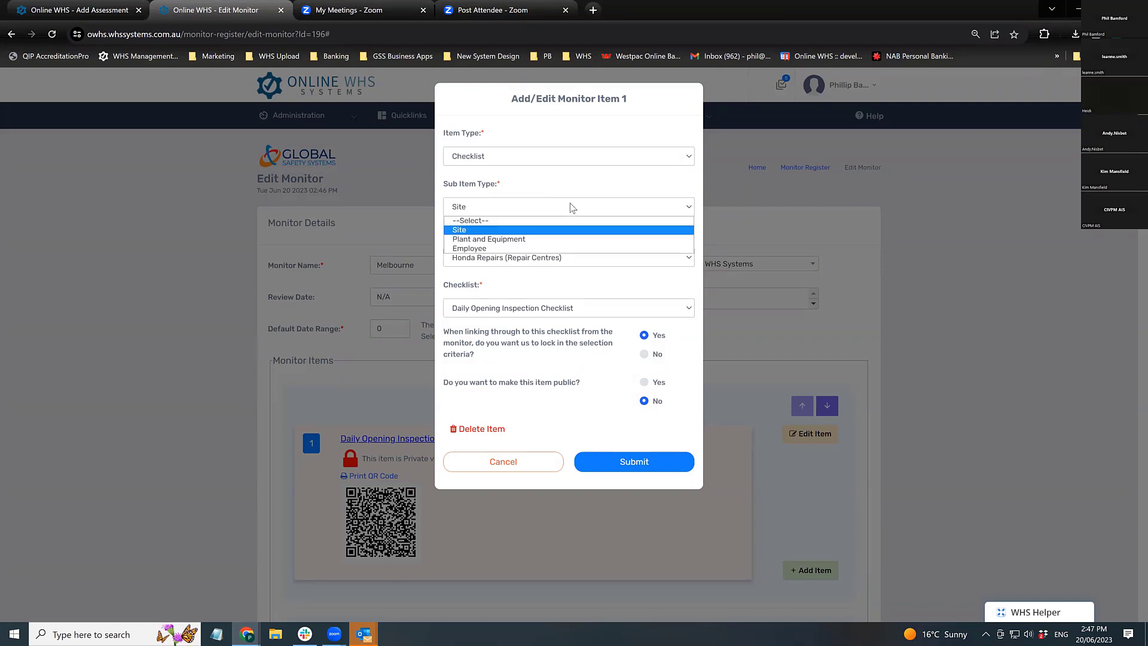
click(462, 230)
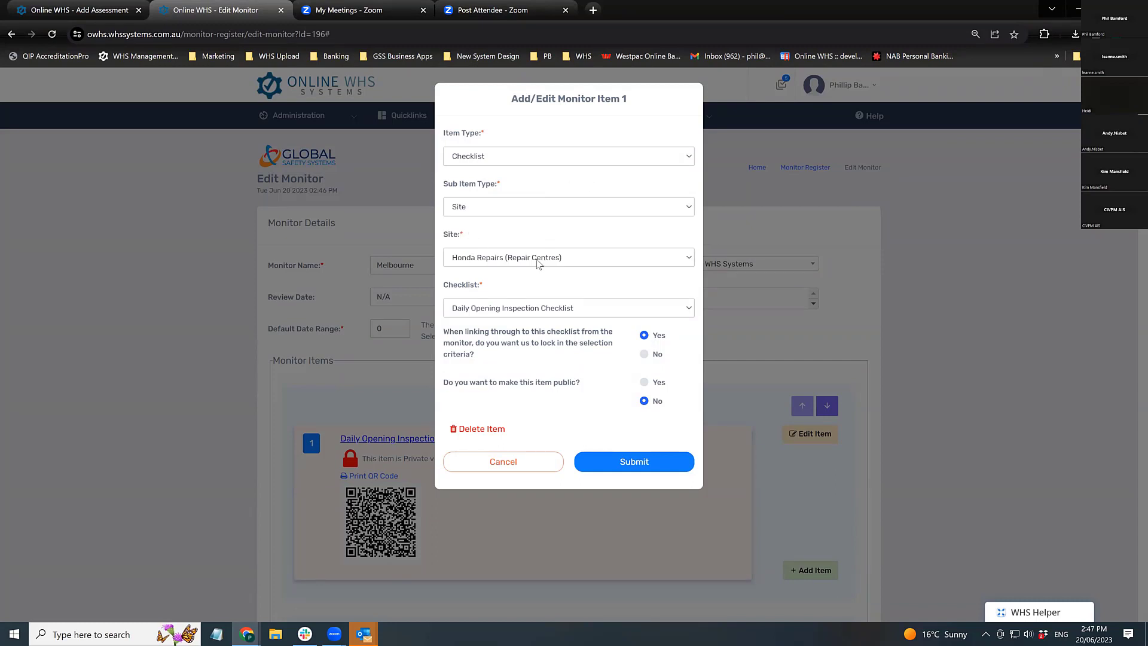
click(543, 262)
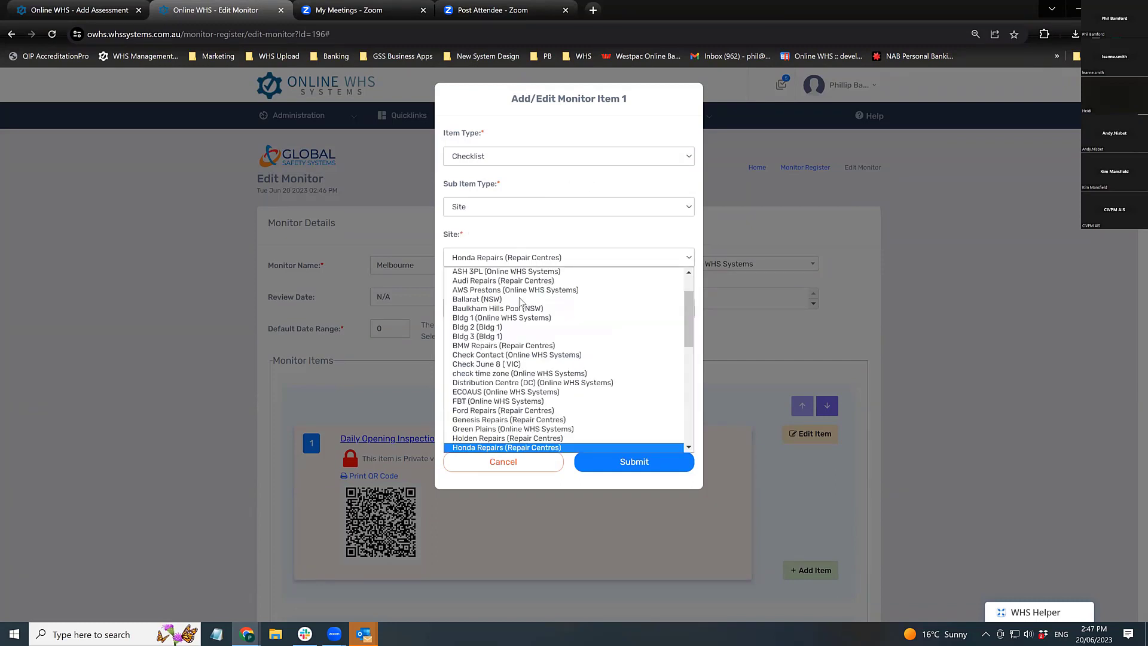
click(515, 446)
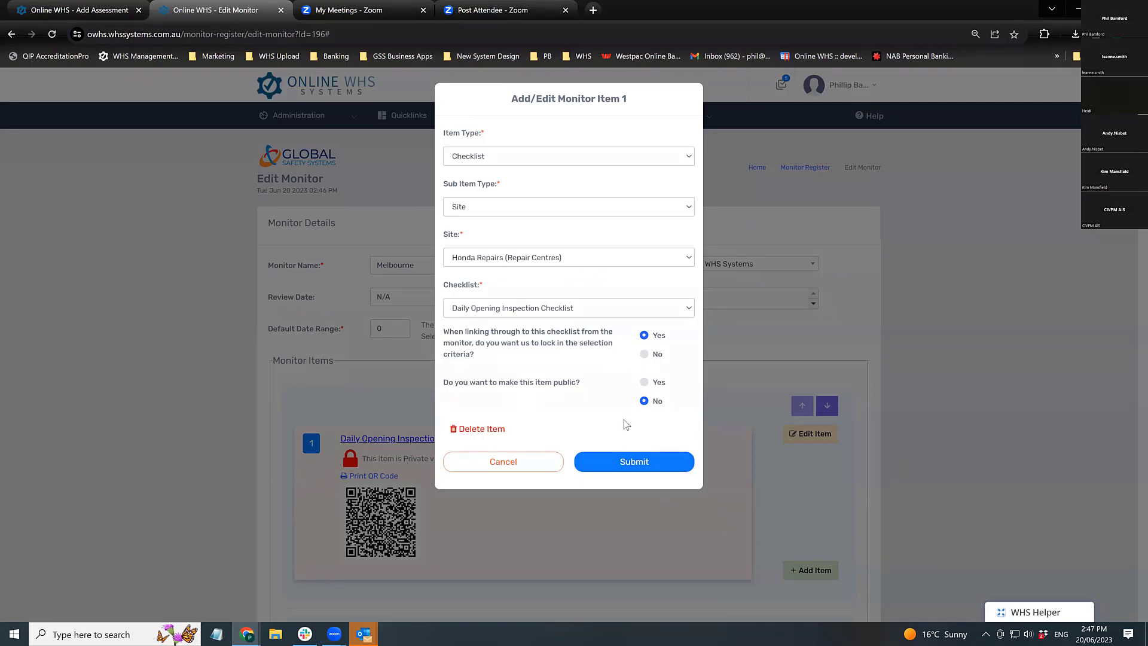
Make the Daily Opening Inspection Checklist item for Honda Repairs public and submit the item changes.
click(645, 383)
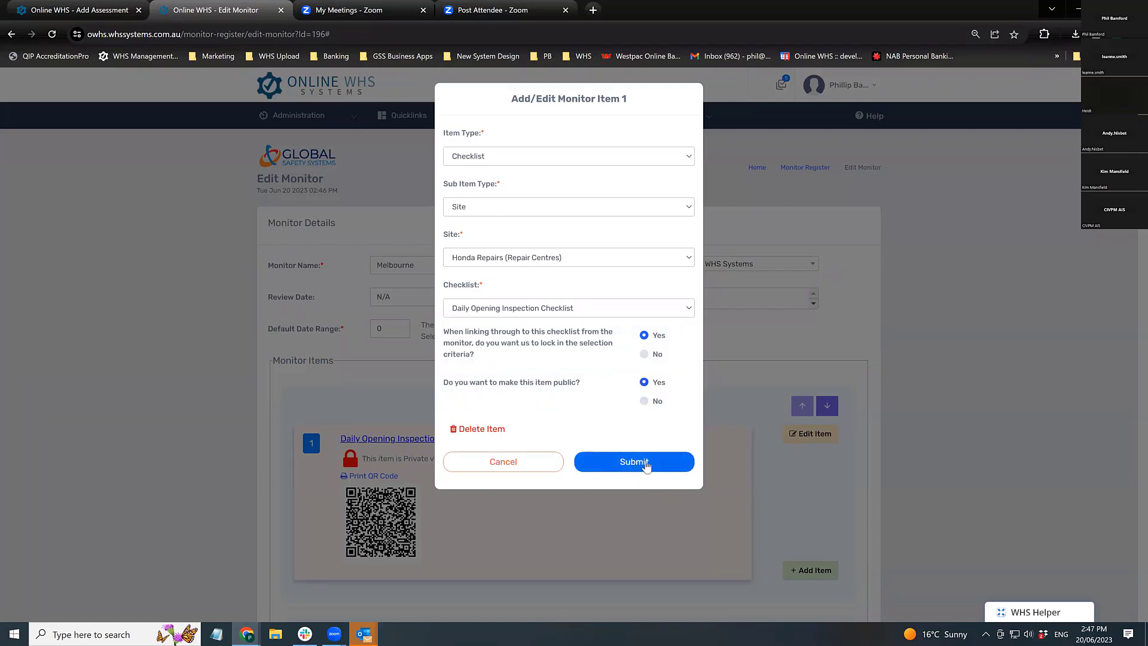
click(646, 464)
click(635, 108)
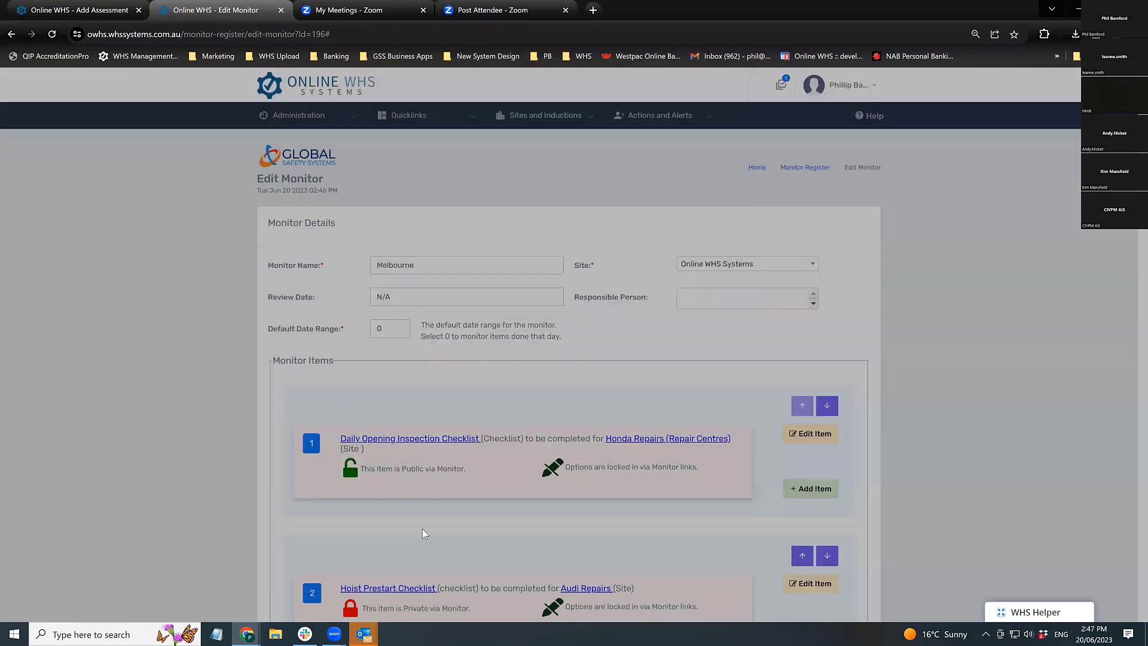
Review the remaining Melbourne monitor items, the completion notification recipients, the action days setting and the Responsible Managers section.
scroll(413, 469, down, 3)
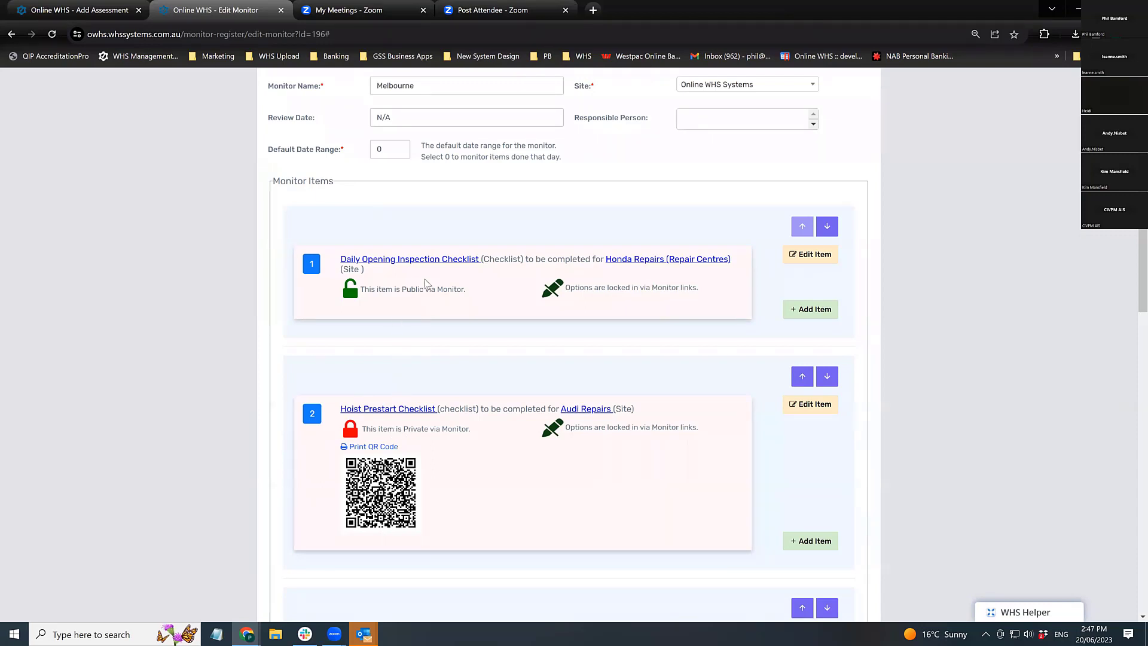
scroll(394, 525, down, 2)
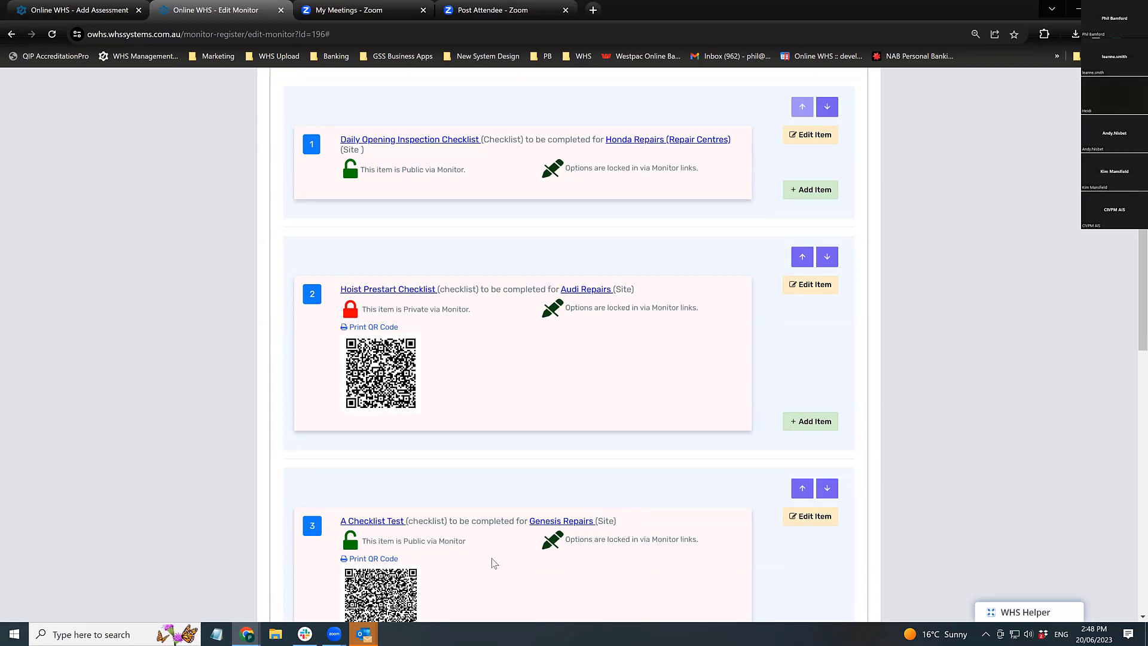
scroll(657, 457, down, 10)
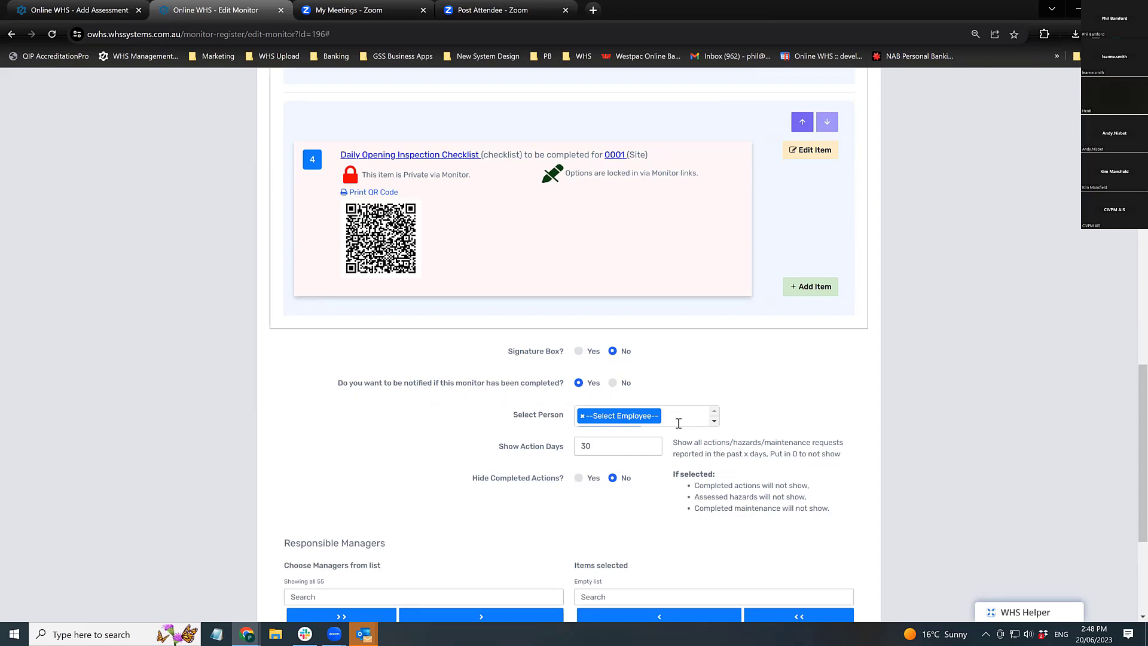
click(678, 420)
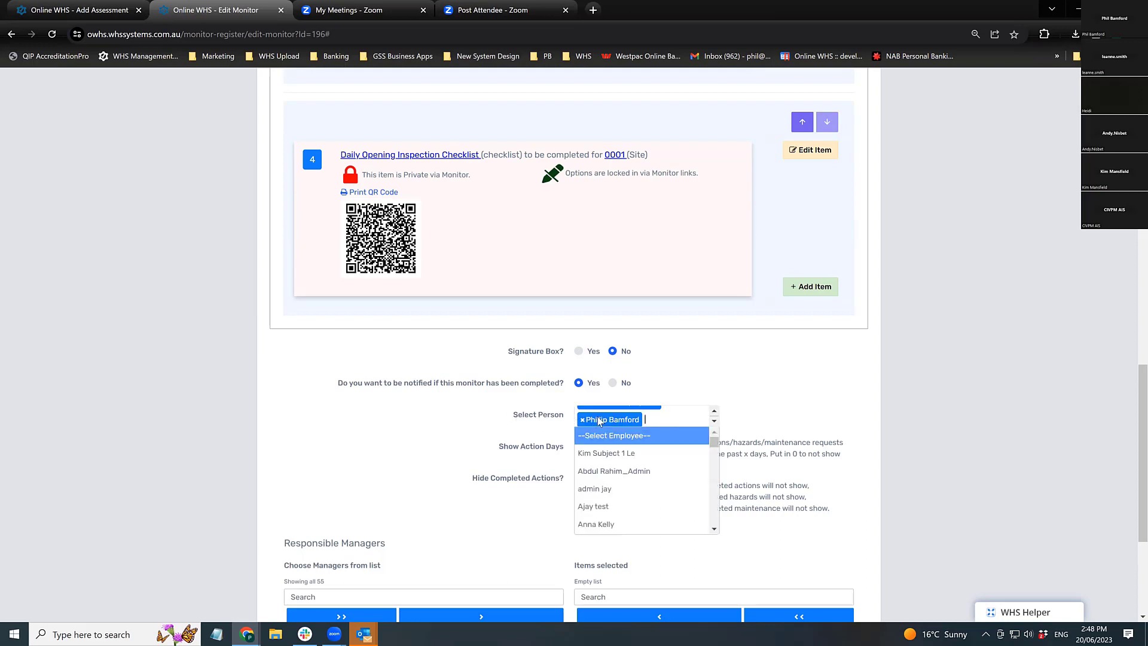
click(573, 424)
scroll(472, 436, down, 1)
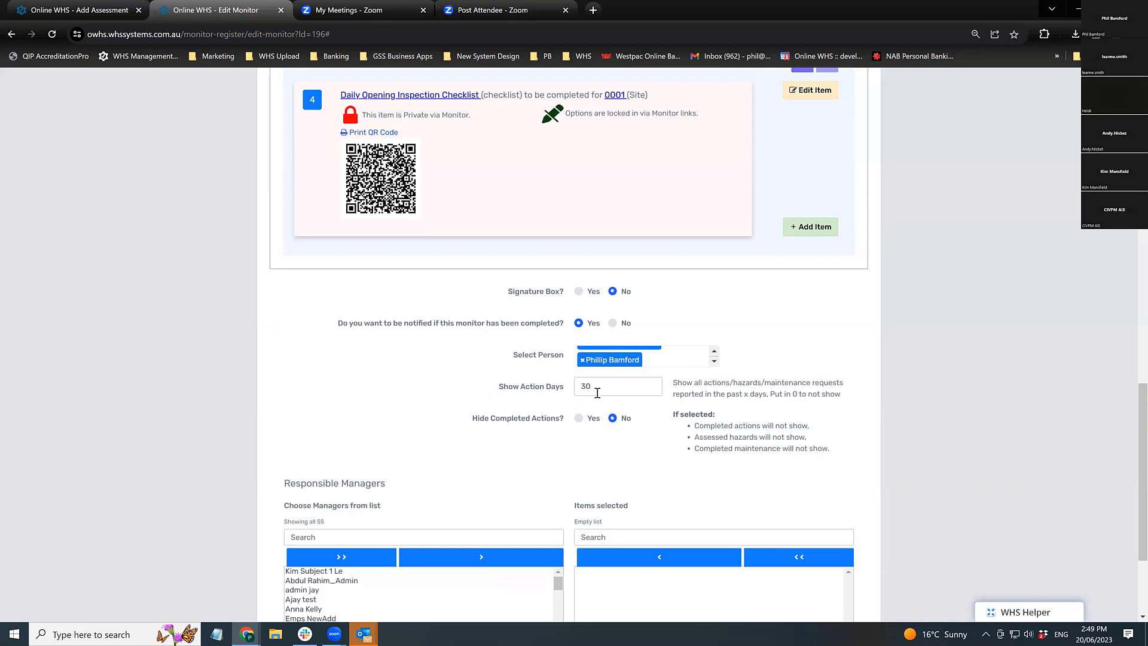
scroll(616, 419, down, 3)
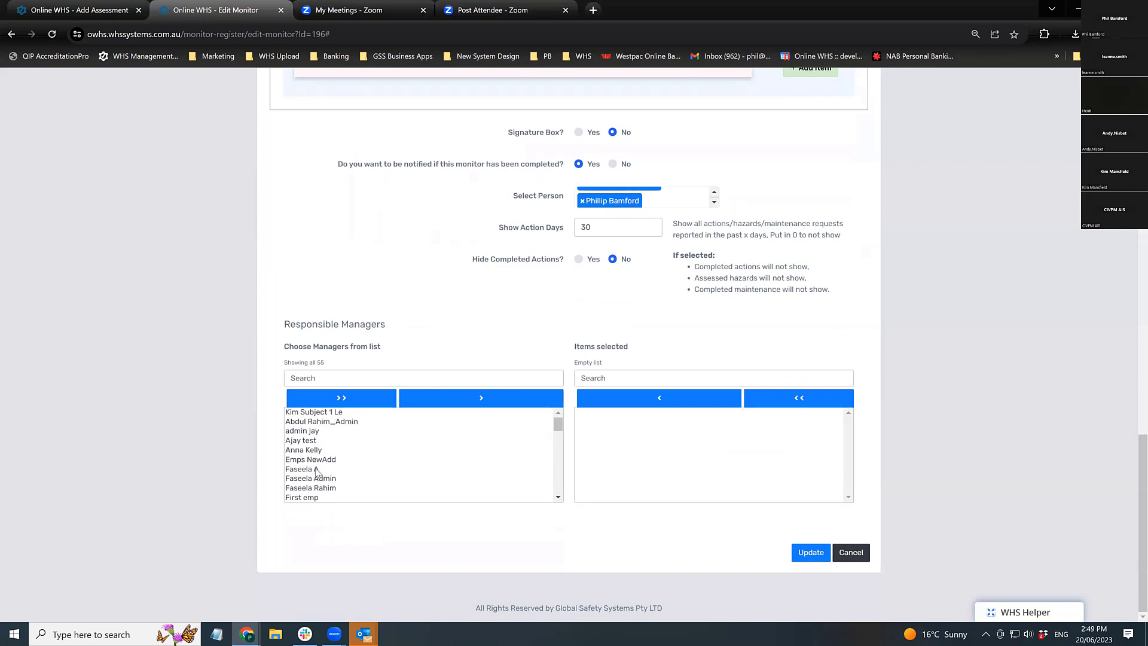
Highlight a manager in the list of available Responsible Managers and save the Melbourne monitor with Update.
click(317, 480)
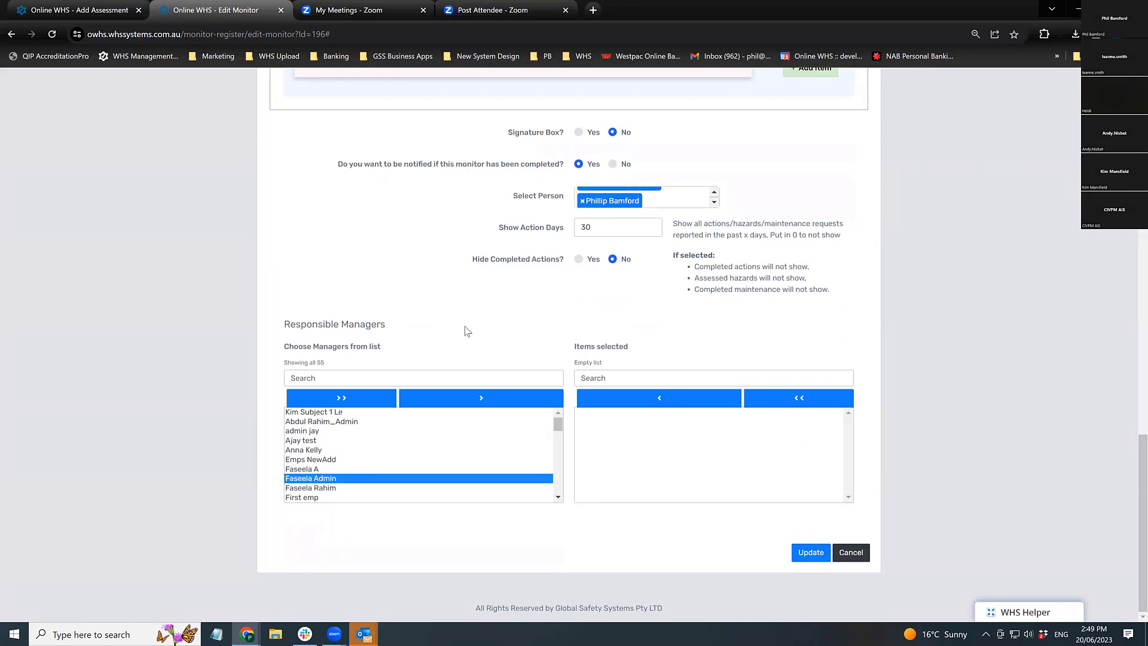
scroll(465, 333, up, 10)
scroll(451, 532, down, 10)
click(809, 555)
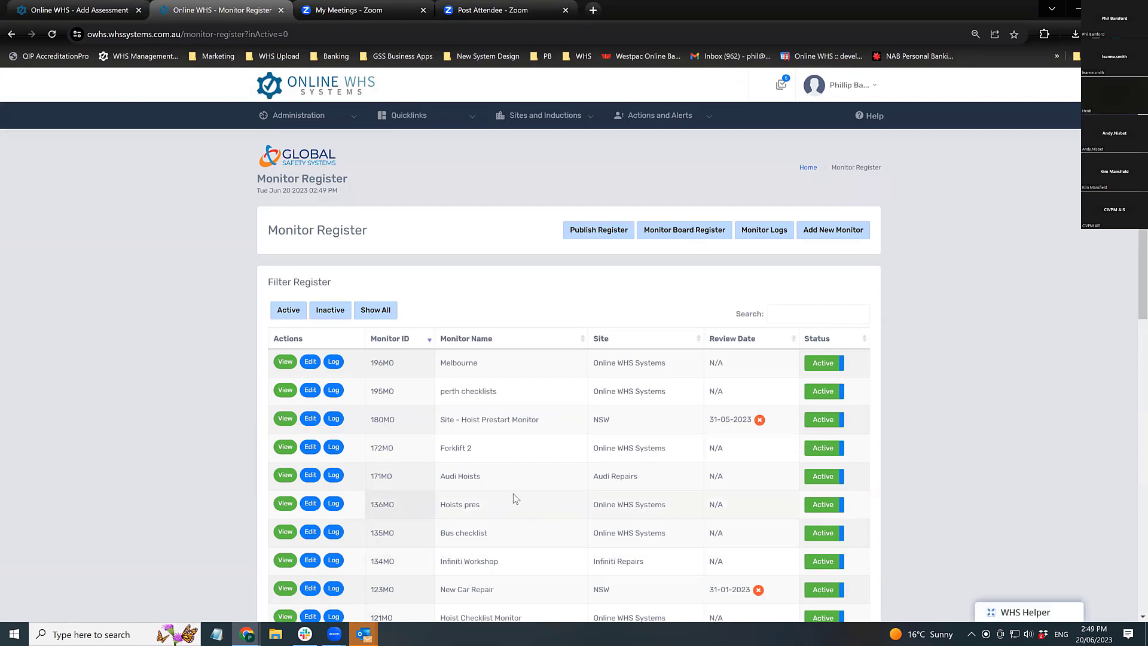
View the Melbourne monitor and open its Daily Opening Inspection Checklist for Honda Repairs.
click(286, 361)
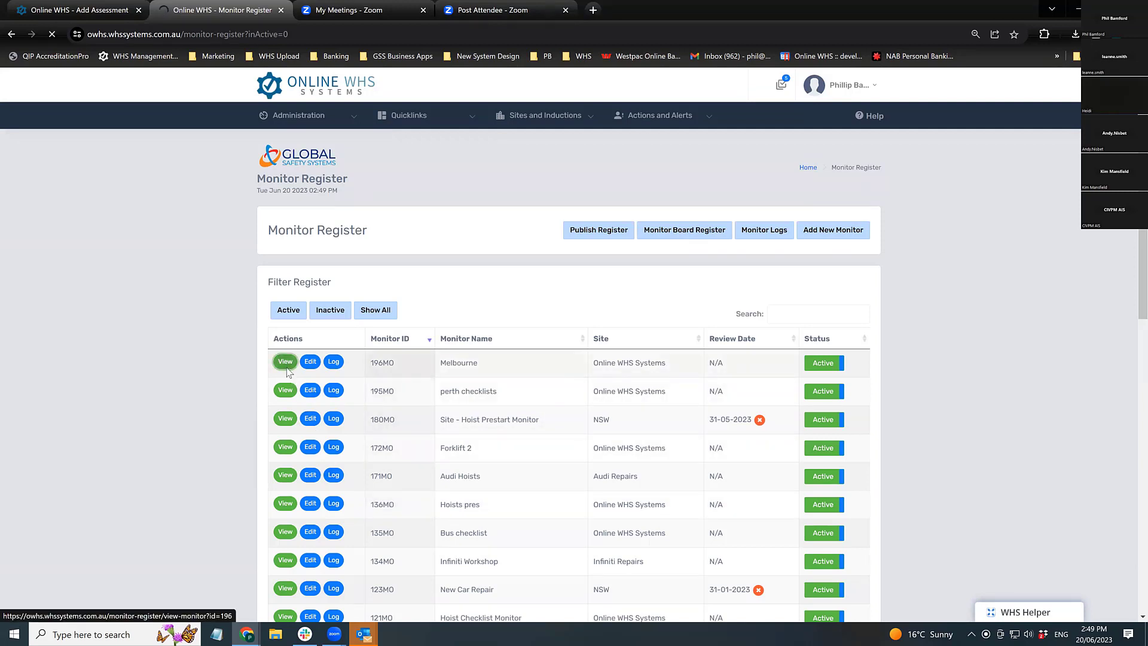
scroll(631, 422, down, 2)
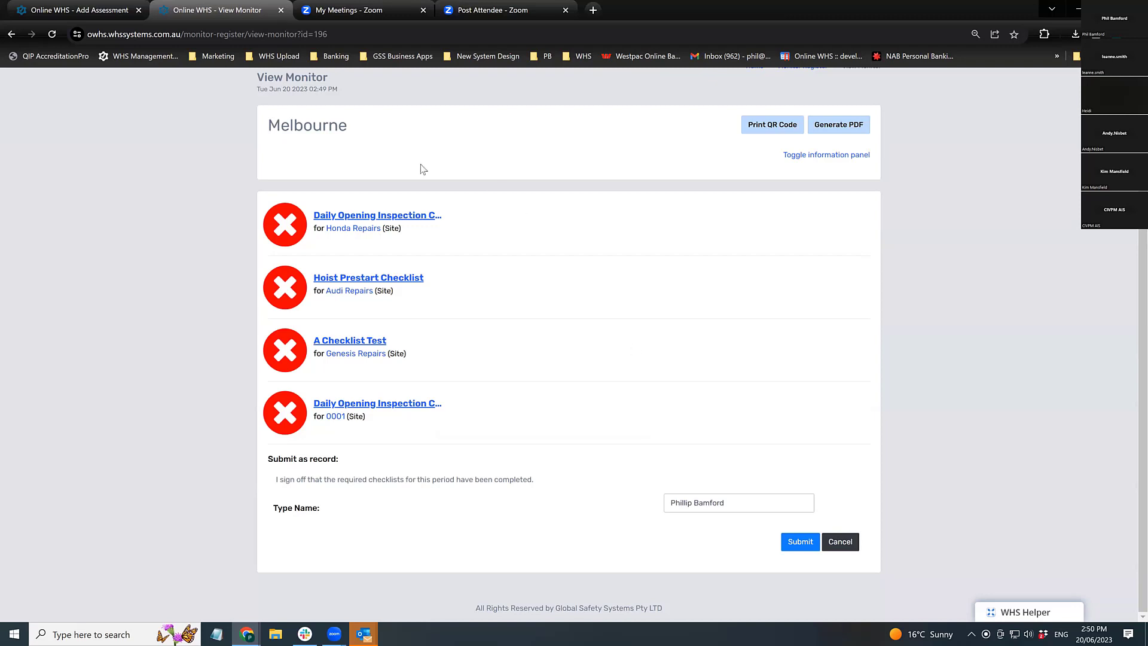
click(359, 220)
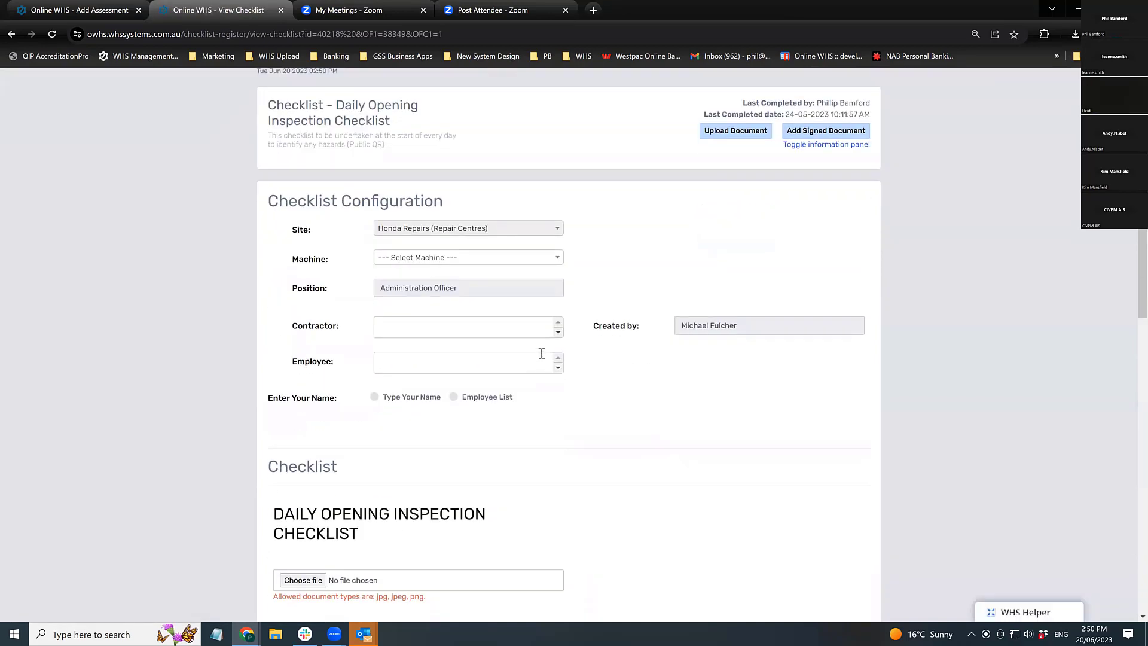
Answer Yes to the checklist questions on turning on lights, operational lights, clear walkways and clean, stocked rest rooms.
scroll(541, 419, down, 2)
click(628, 376)
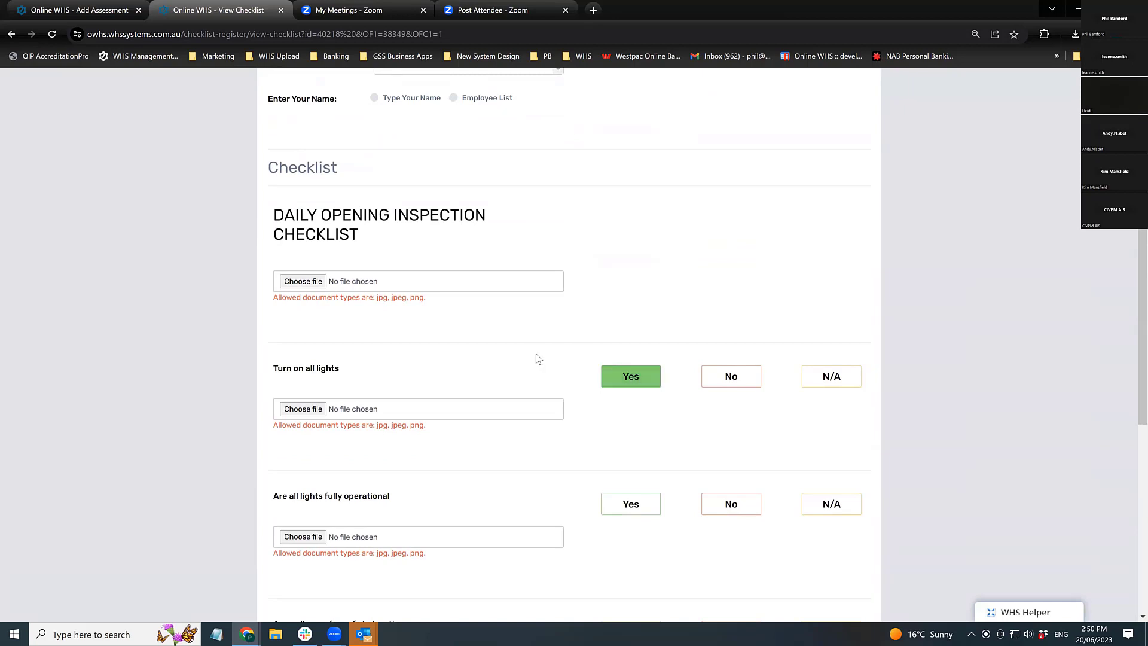
click(630, 503)
scroll(640, 497, down, 5)
scroll(645, 490, down, 2)
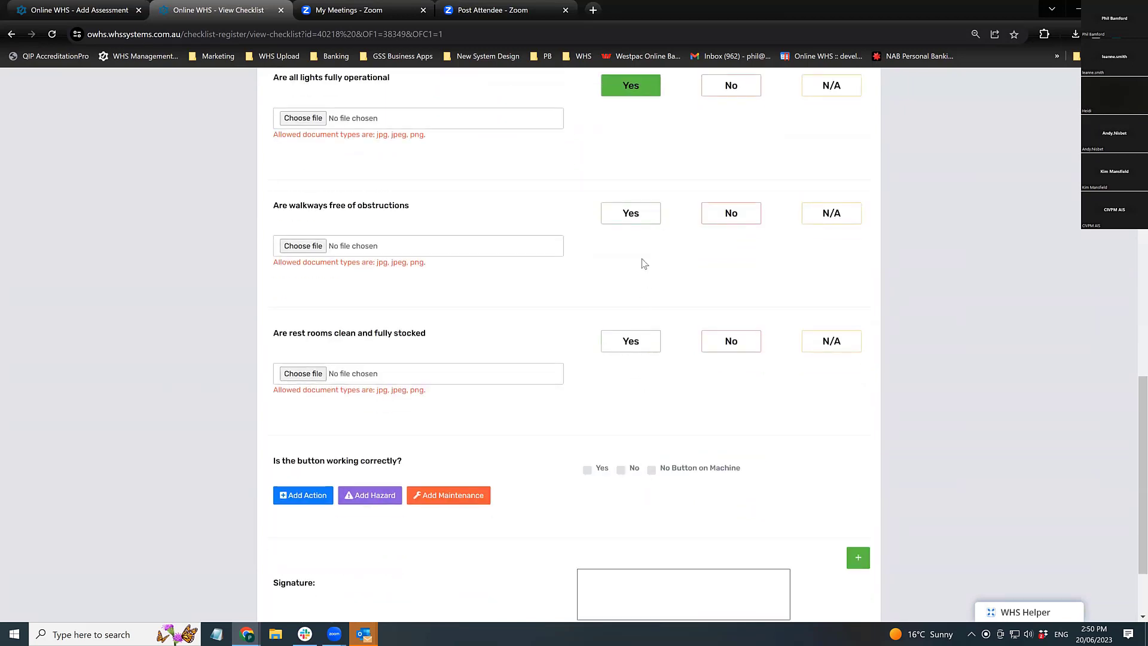
click(632, 222)
click(626, 343)
Draw a signature on the Honda Repairs checklist and submit it.
scroll(646, 377, down, 1)
scroll(655, 398, down, 1)
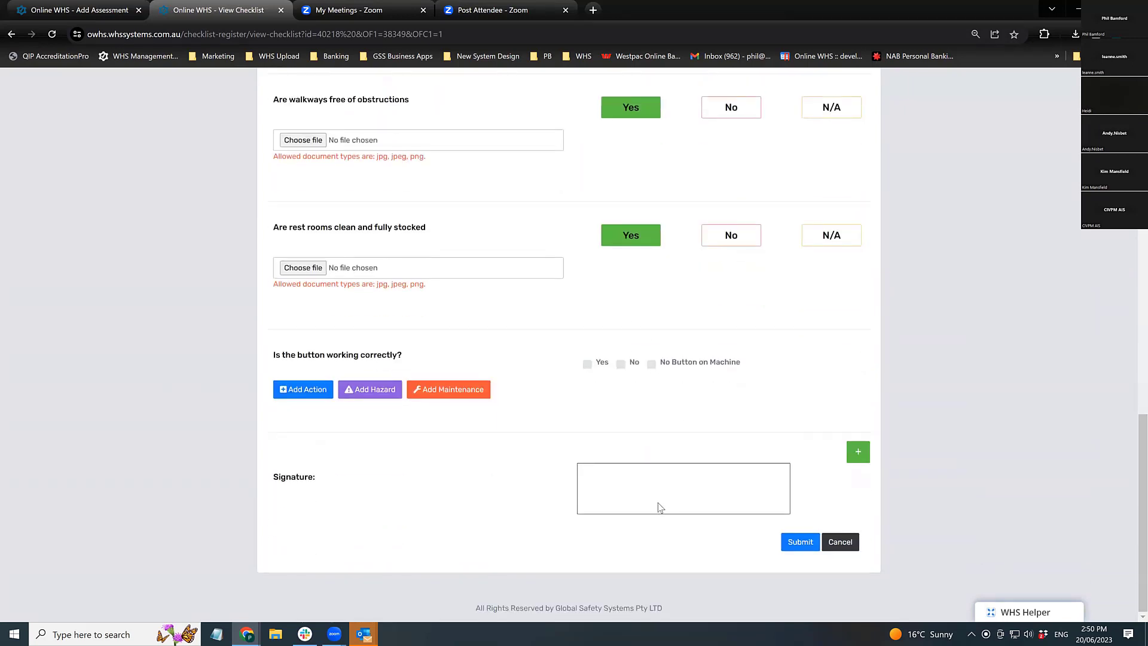
mouse_move(646, 479)
mouse_down()
mouse_move(665, 503)
mouse_move(706, 501)
mouse_up()
click(809, 543)
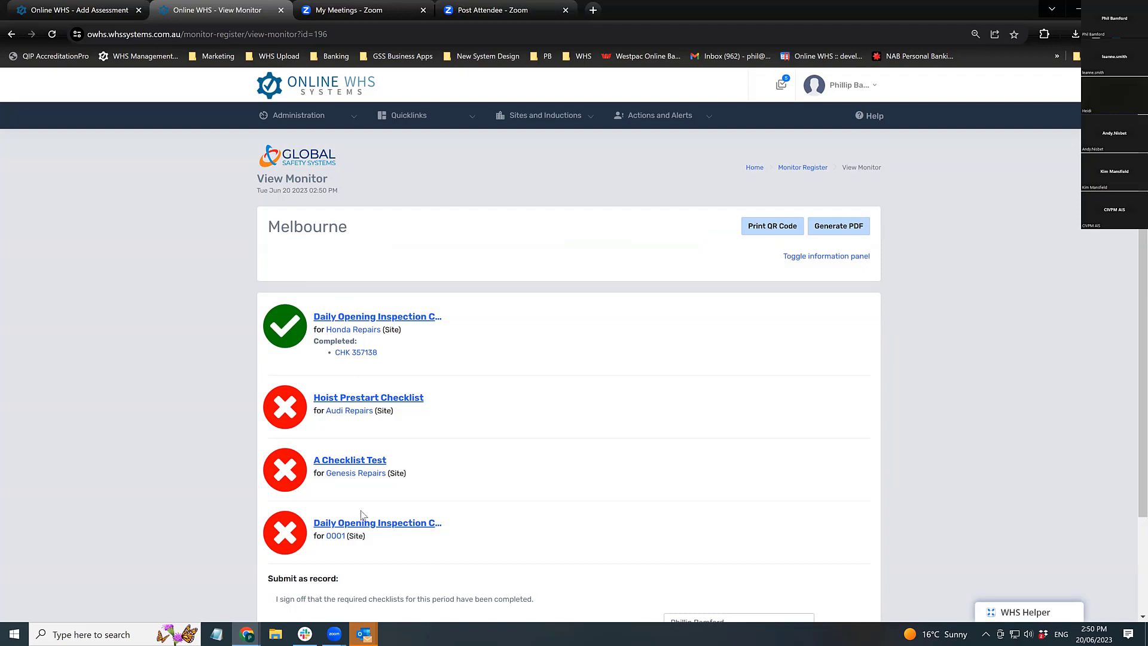
Open the monitor's Daily Opening Inspection Checklist for site 0001 and answer Yes to the lights, walkways and rest rooms questions.
scroll(359, 511, down, 2)
click(348, 405)
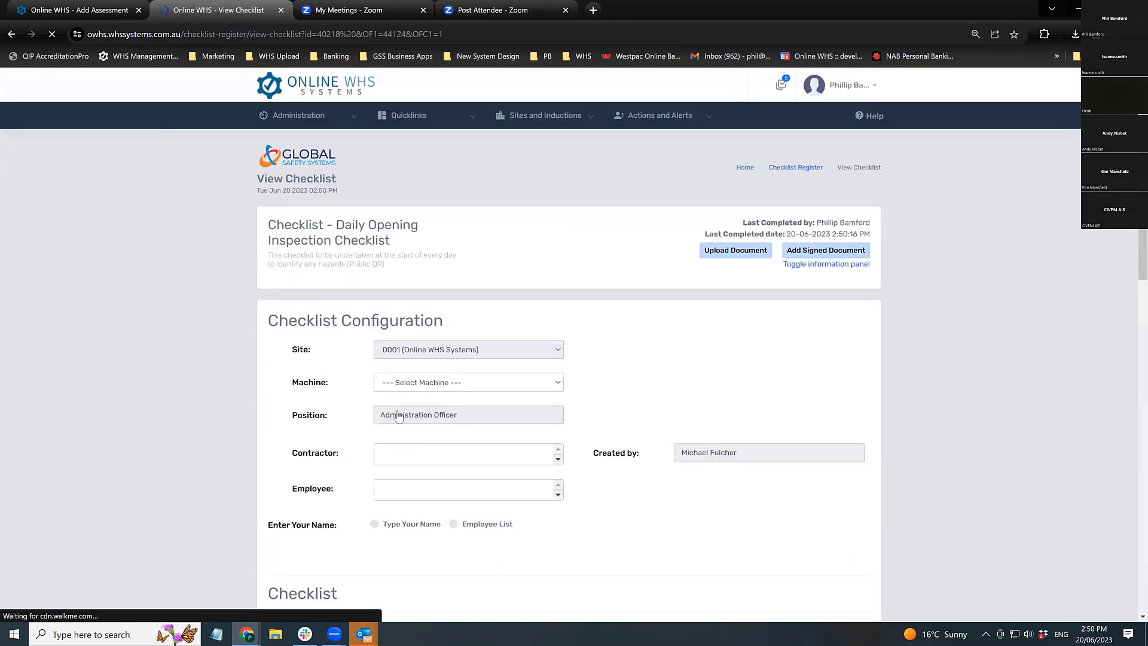
scroll(490, 425, down, 4)
scroll(614, 338, down, 5)
click(615, 323)
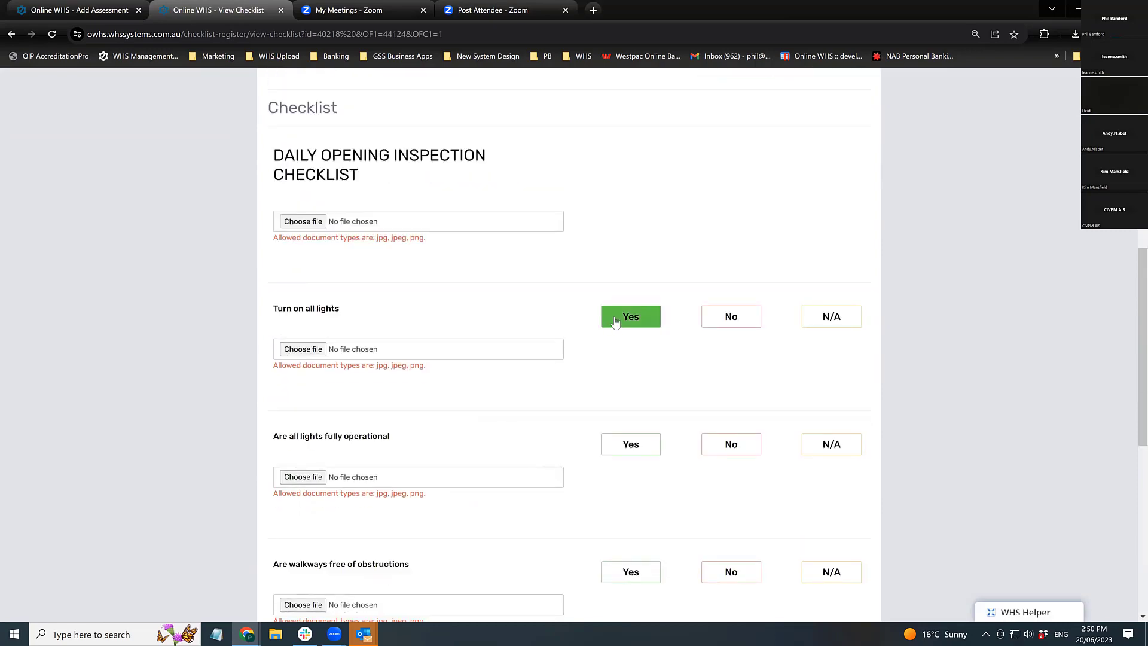
click(630, 444)
click(633, 574)
scroll(634, 562, down, 4)
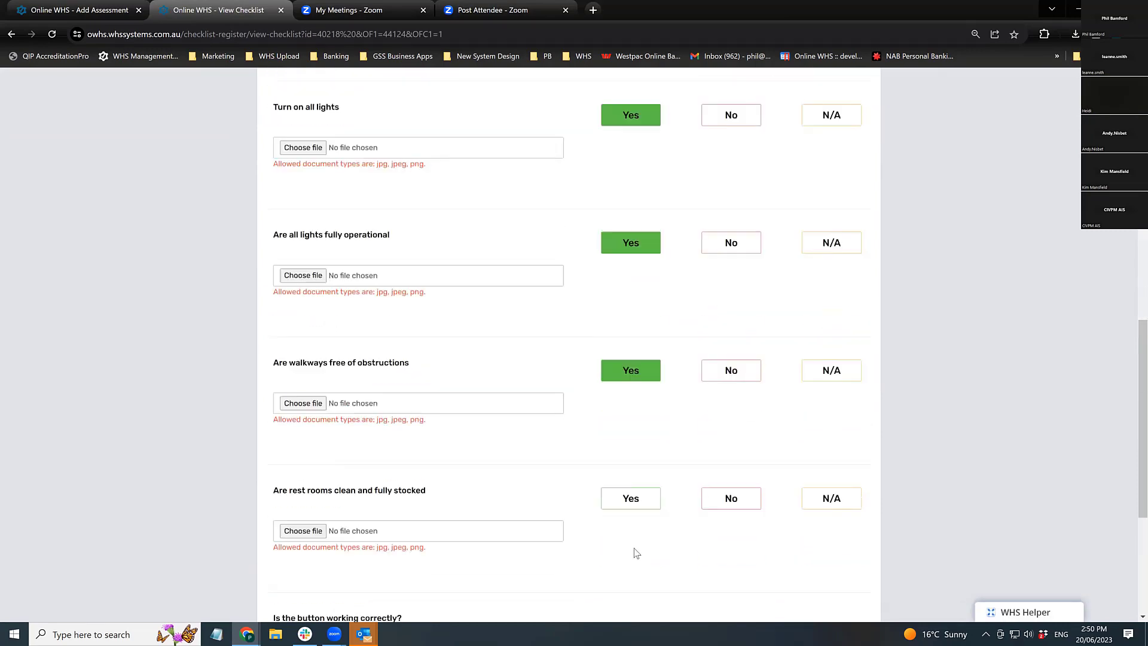
click(633, 463)
Mark the button as working correctly with Yes, then sign and submit the site 0001 checklist.
scroll(579, 402, down, 4)
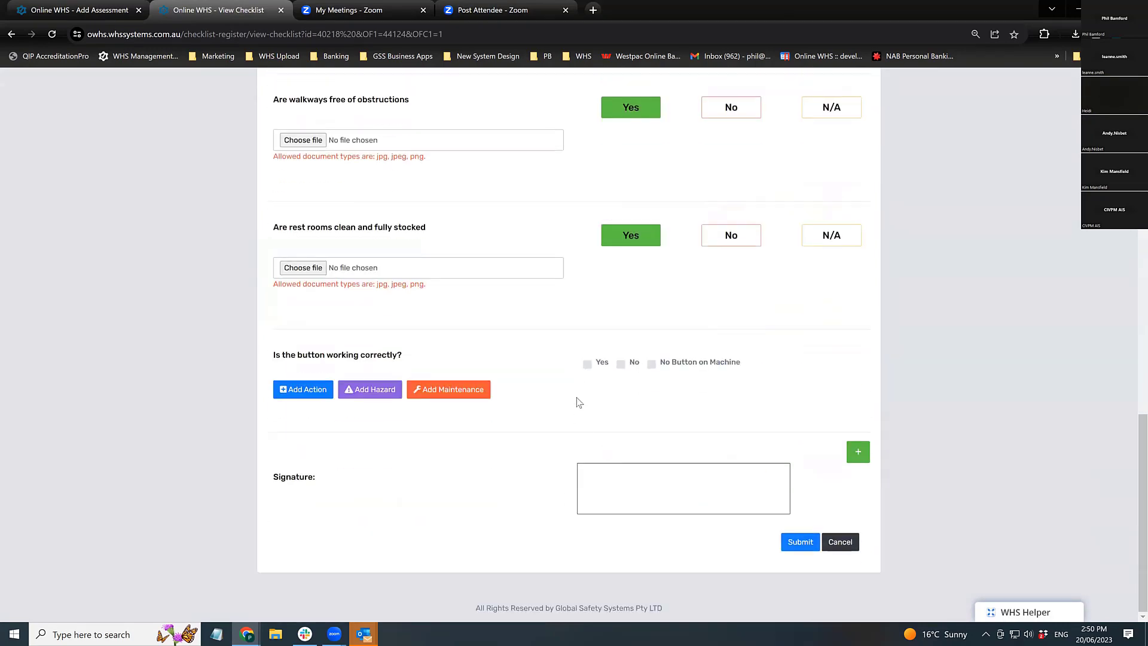
click(588, 364)
mouse_move(634, 474)
mouse_down()
mouse_move(666, 495)
mouse_move(652, 493)
mouse_up()
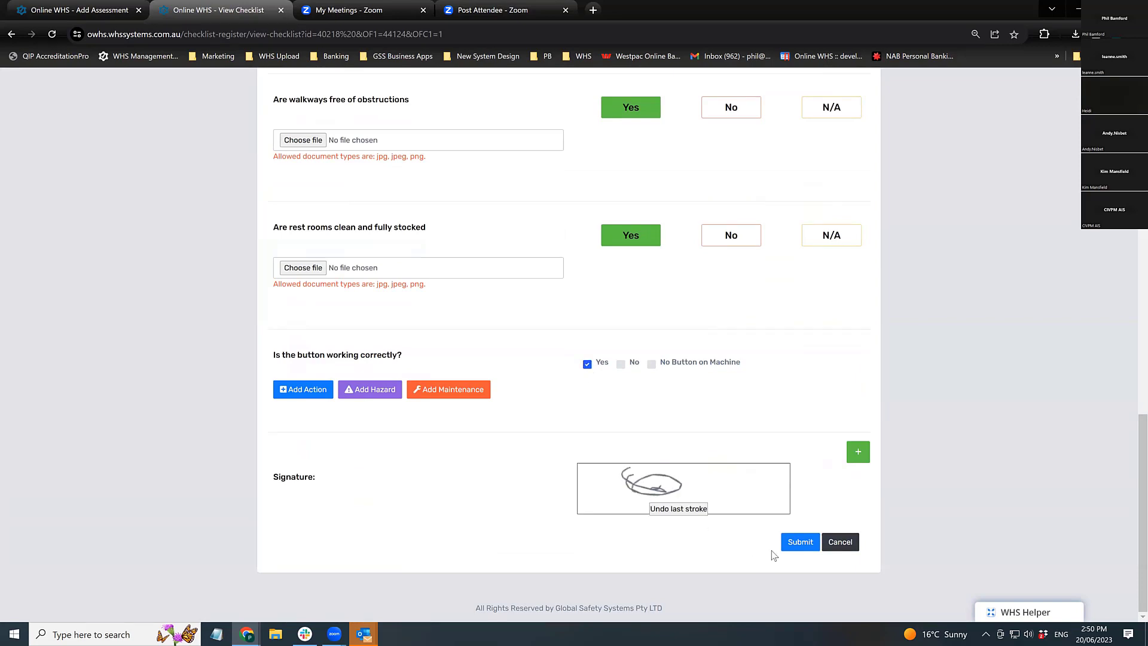
click(799, 546)
Submit the Melbourne monitor sign-off as a record with two of its checklists still pending.
scroll(478, 562, down, 1)
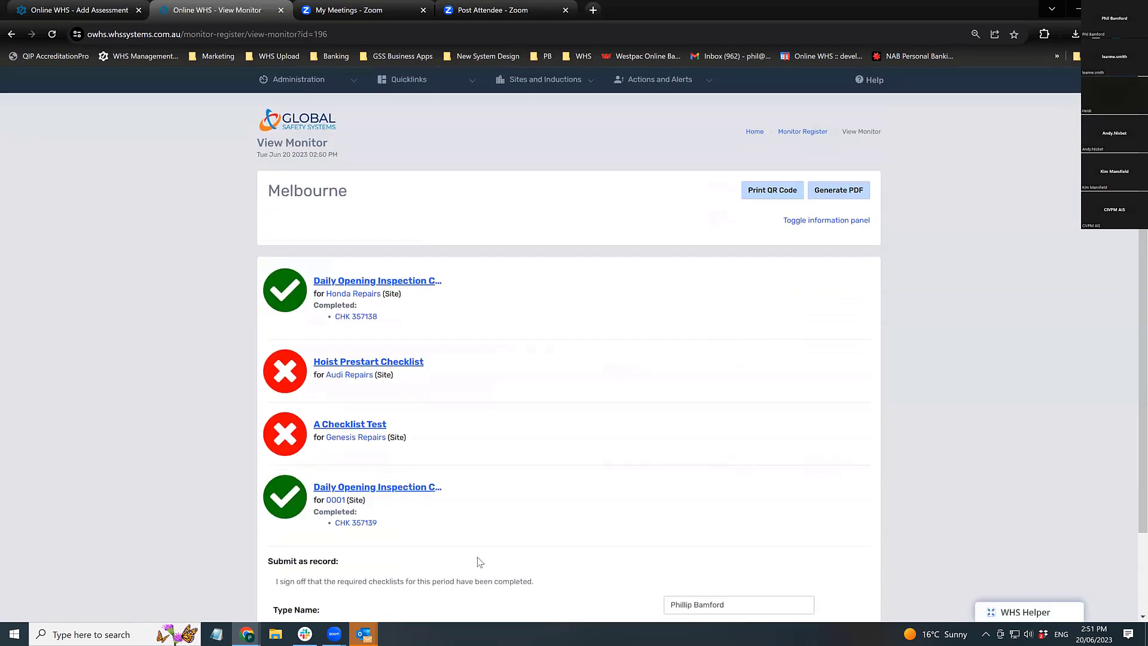
scroll(480, 562, down, 2)
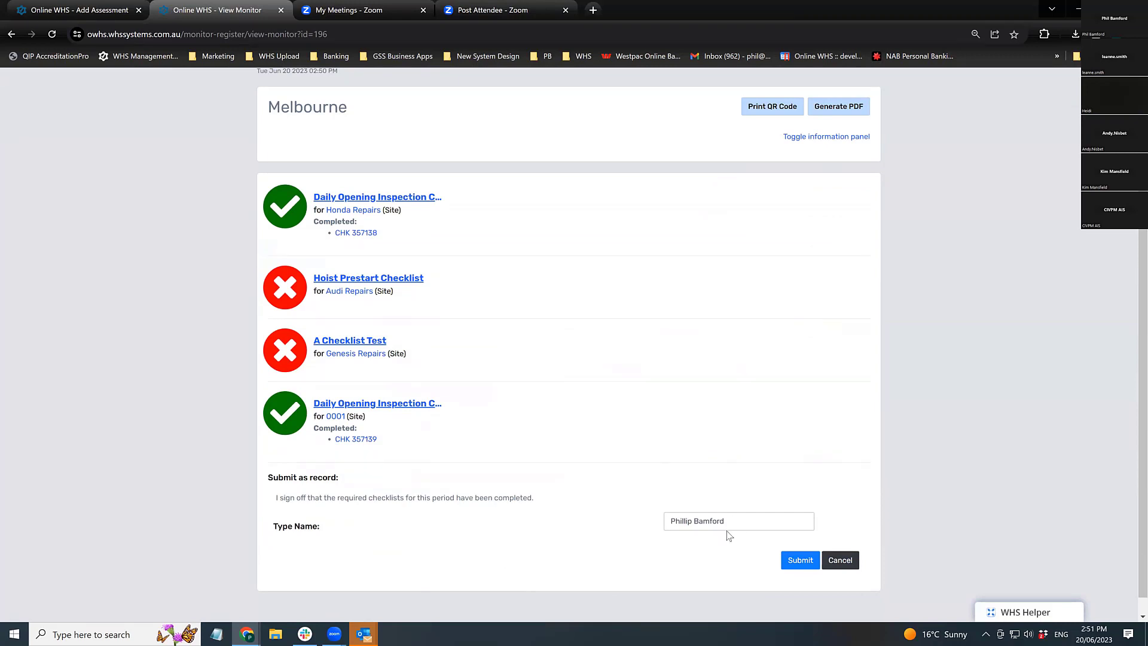
click(802, 562)
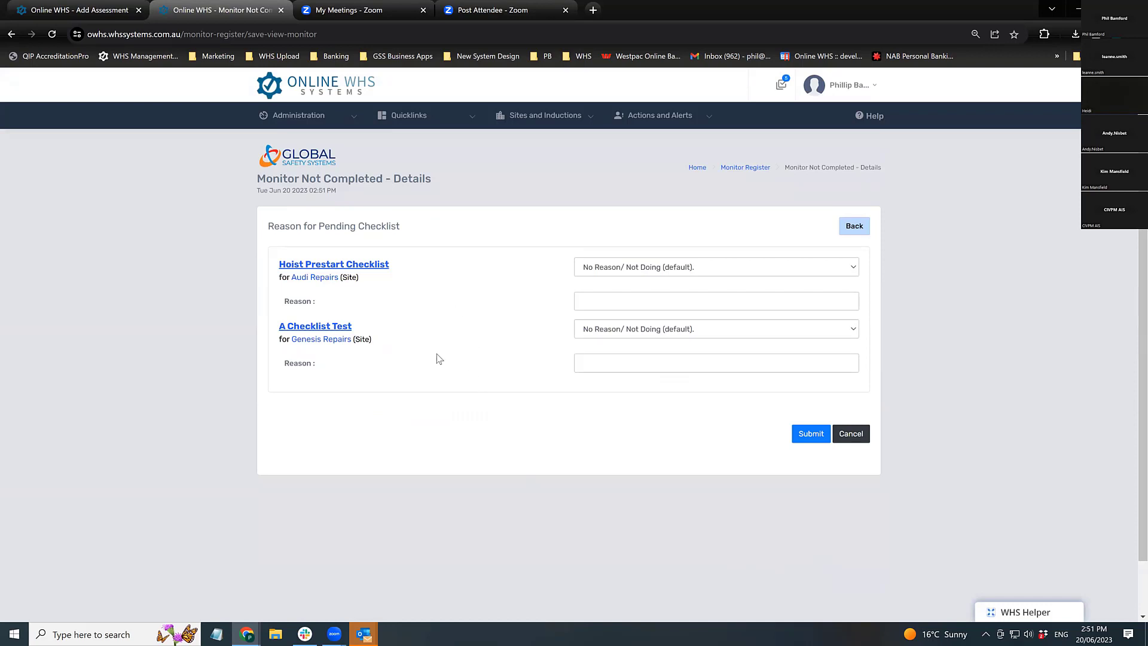
Choose "Site not open/ open in this capacity today." as the reason for both Hoist Prestart Checklist and A Checklist Test.
click(737, 273)
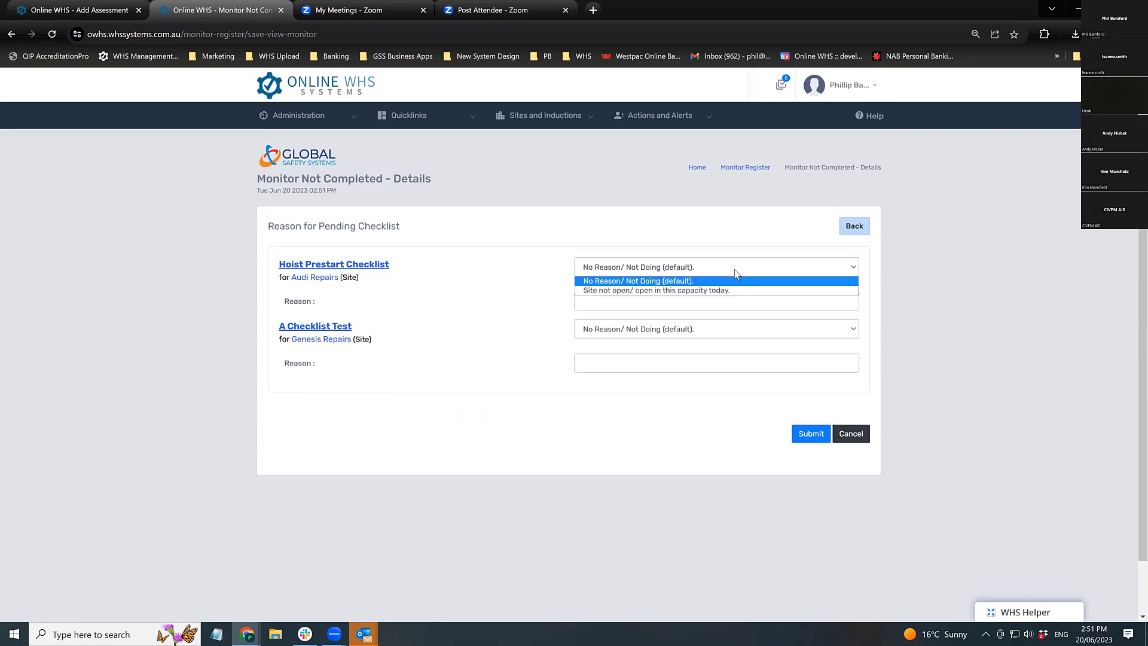
click(677, 290)
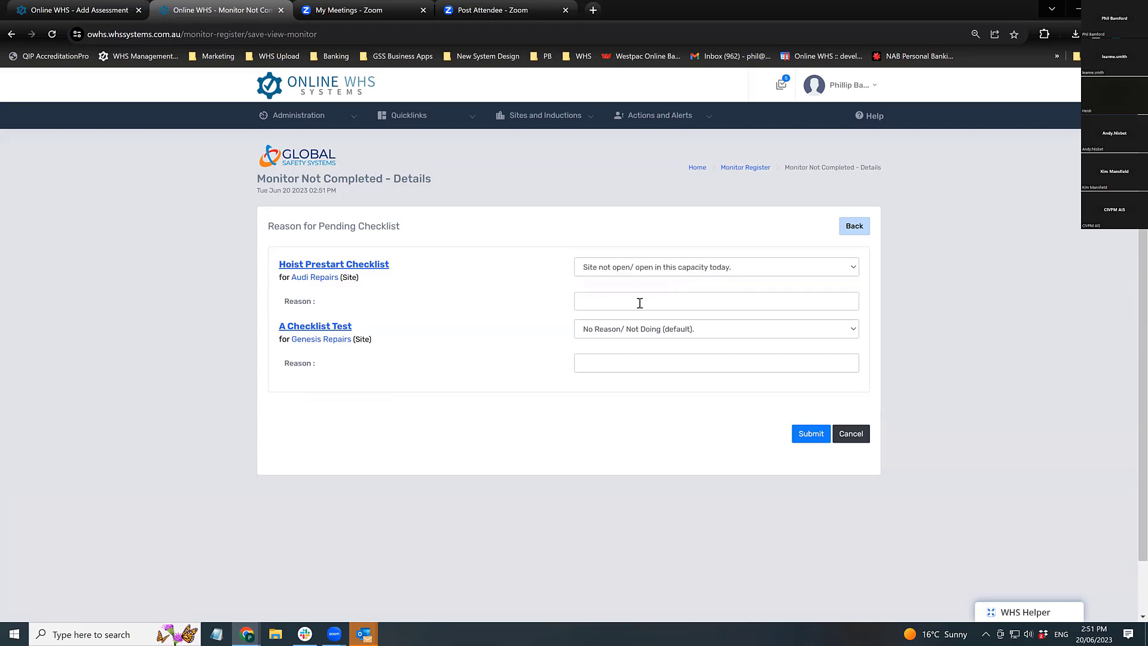
click(592, 303)
click(362, 353)
click(692, 328)
click(681, 353)
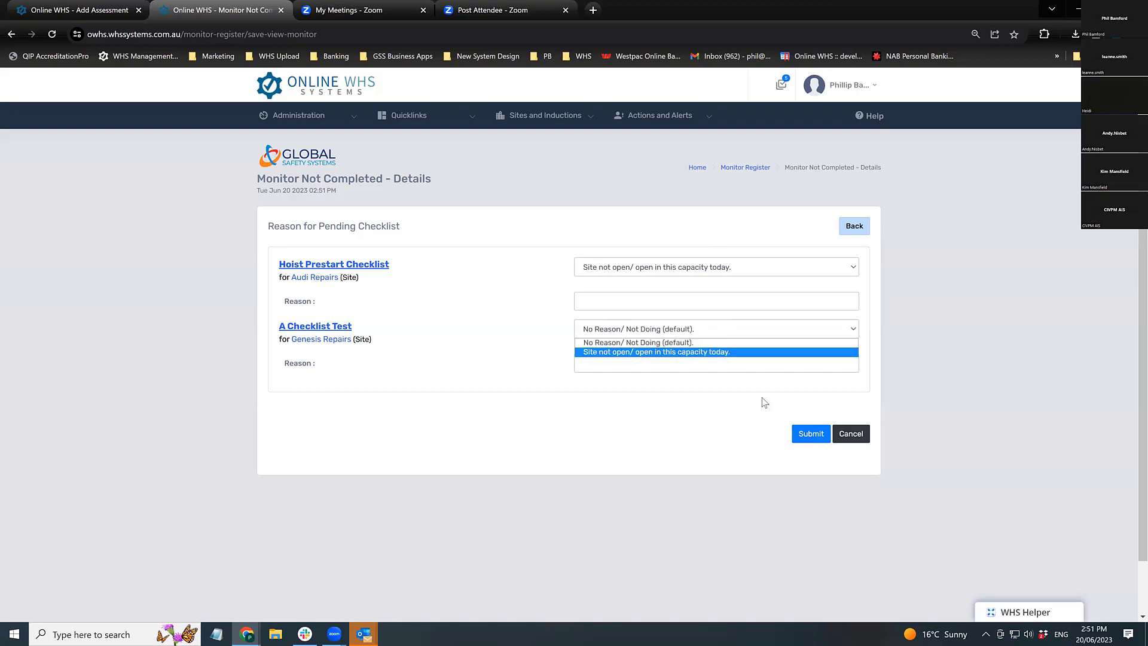
Submit the reasons for the pending checklists and open the report of the Melbourne monitor's most recent log entry.
click(810, 437)
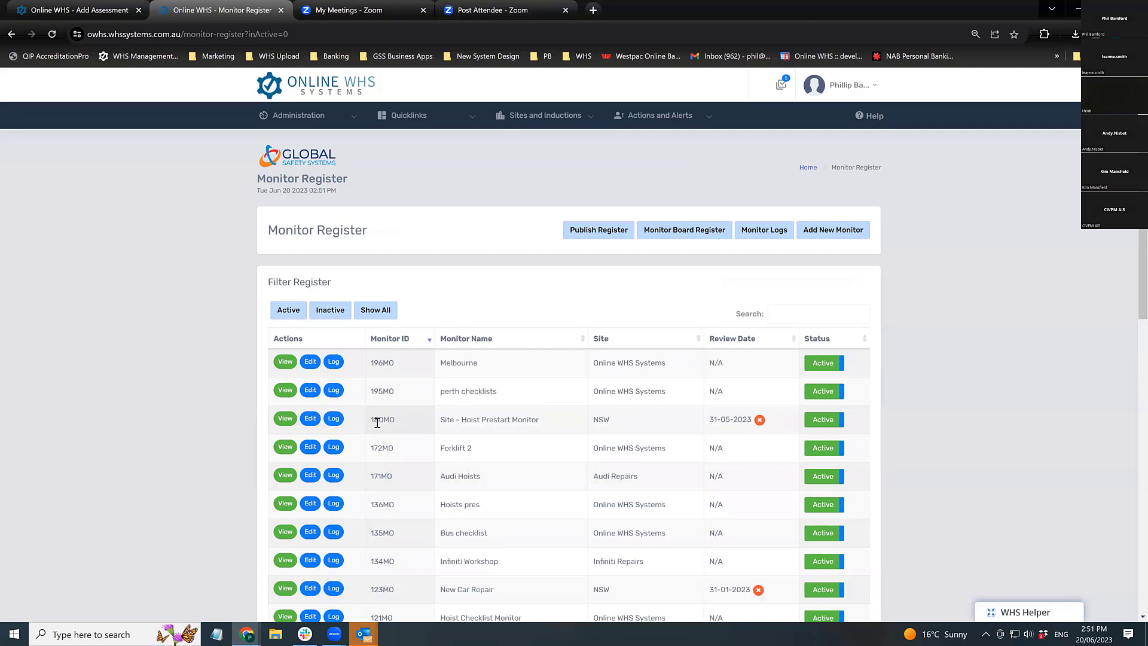
click(333, 363)
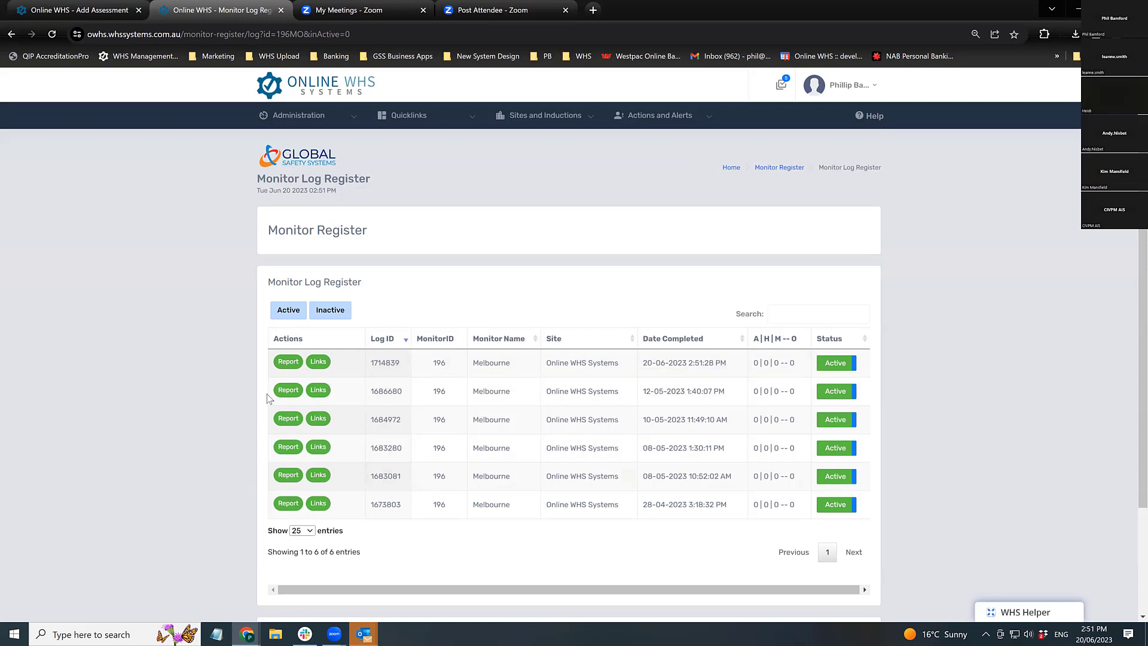
click(292, 363)
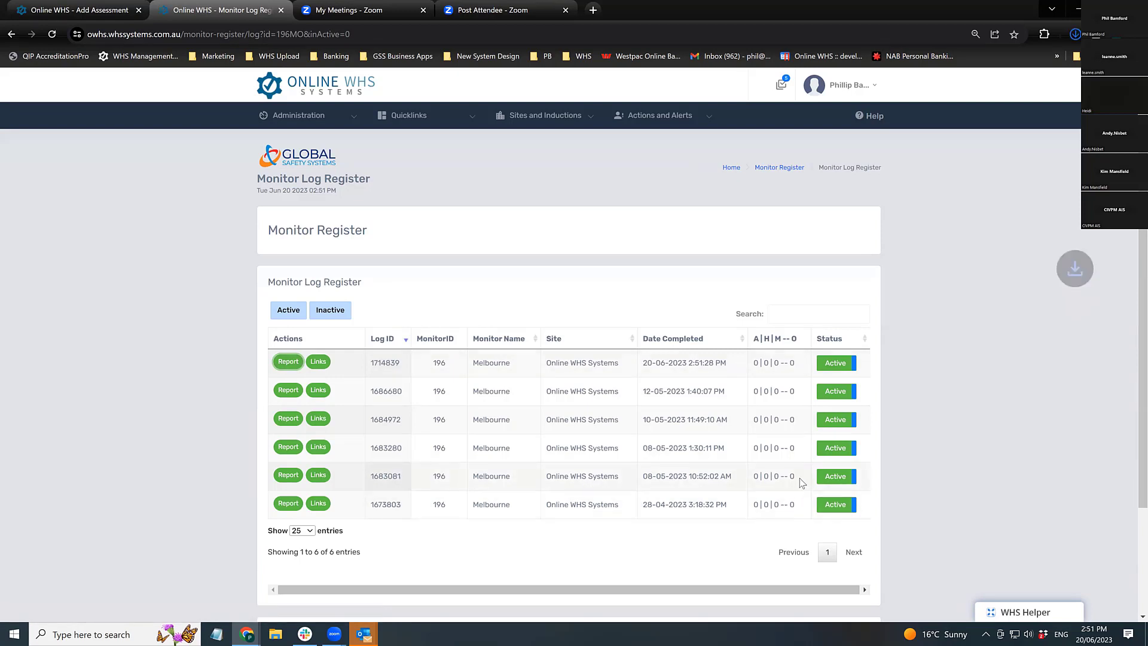
click(971, 66)
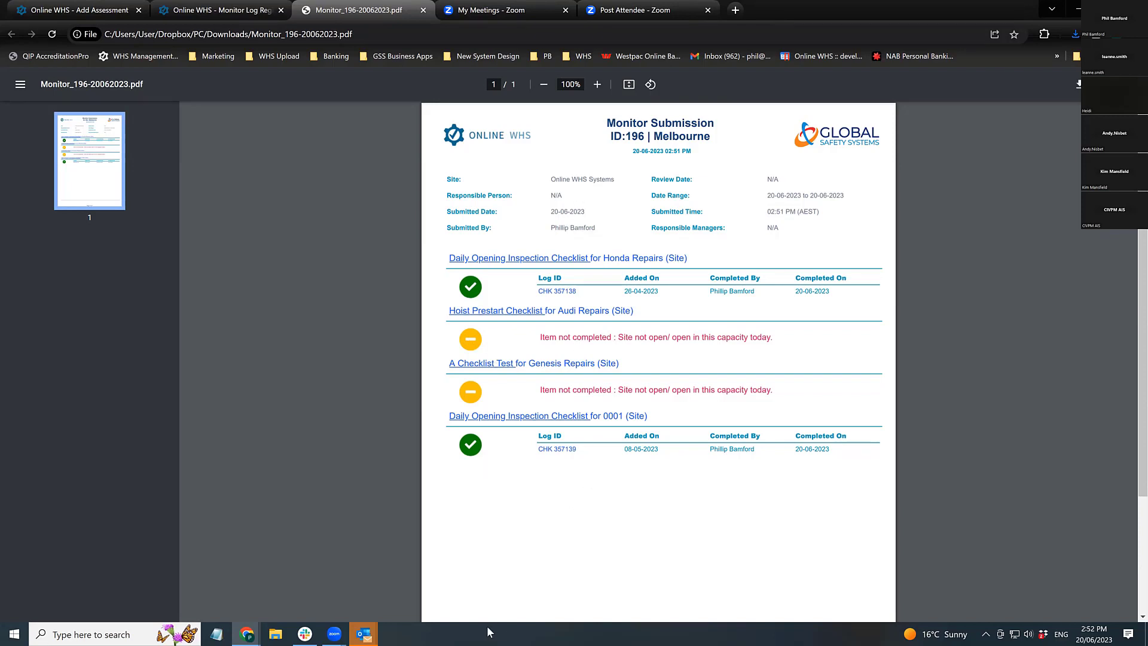
Switch to Outlook, maximise its window and read the Monitor Submission Completed email for the Melbourne monitor.
mouse_move(366, 633)
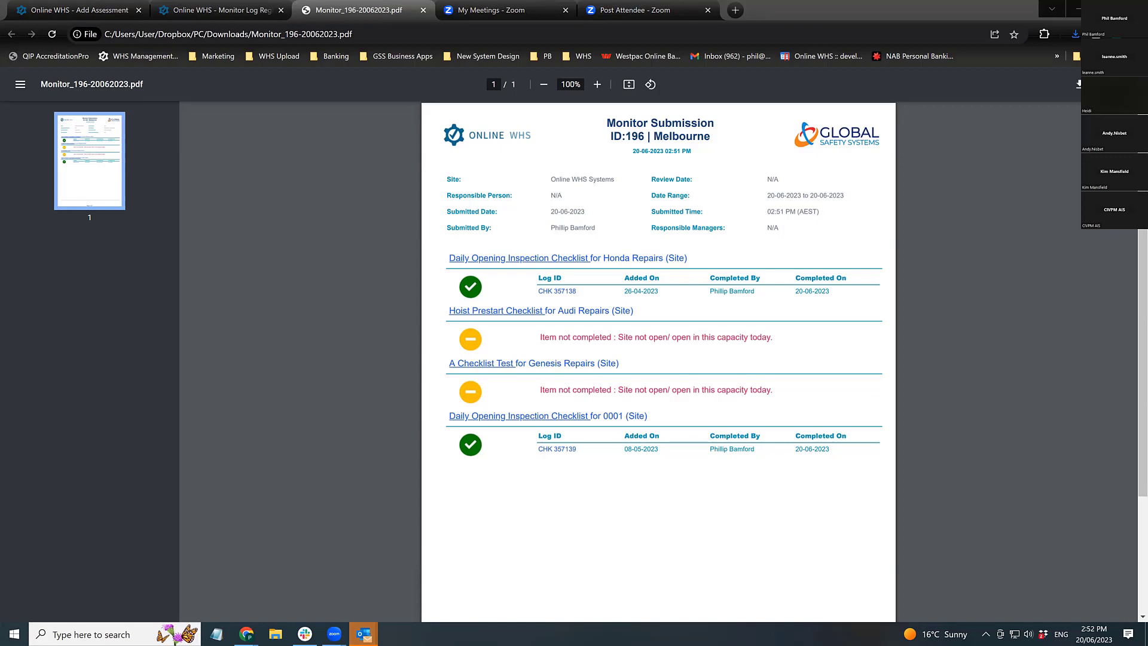
key(alt+Tab)
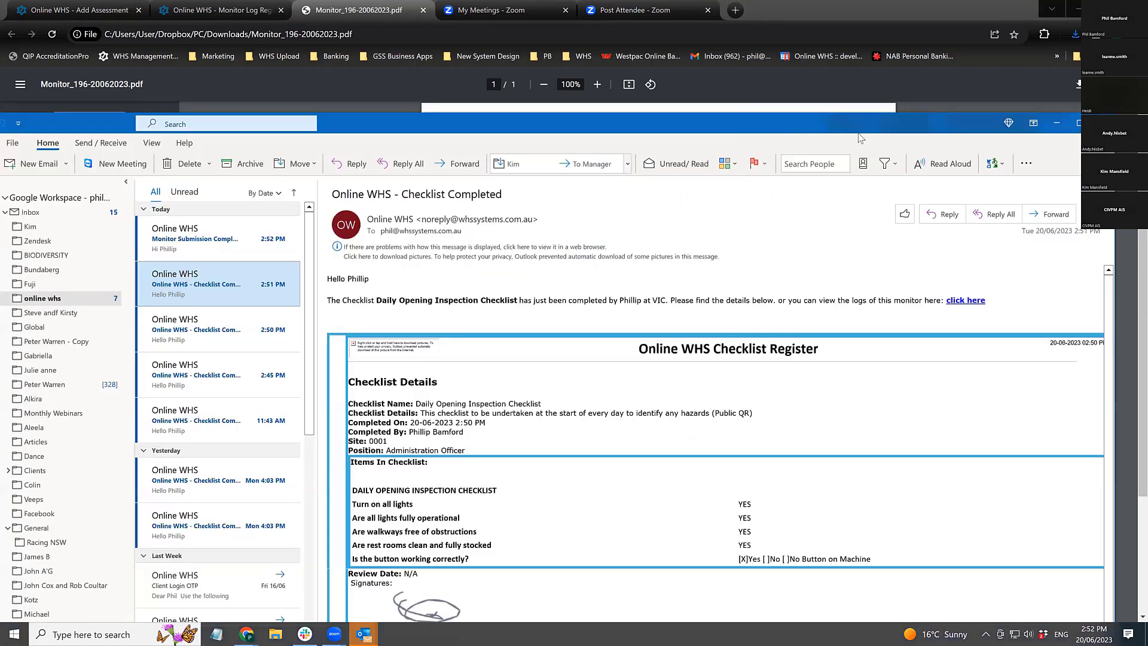
click(1079, 123)
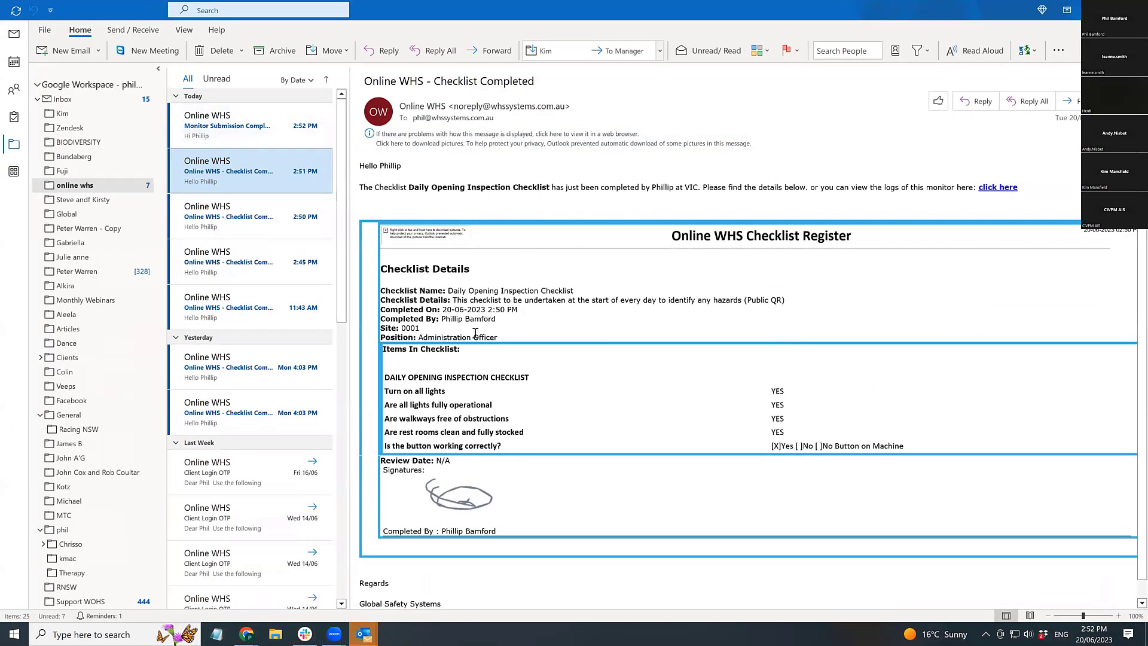
key(Up)
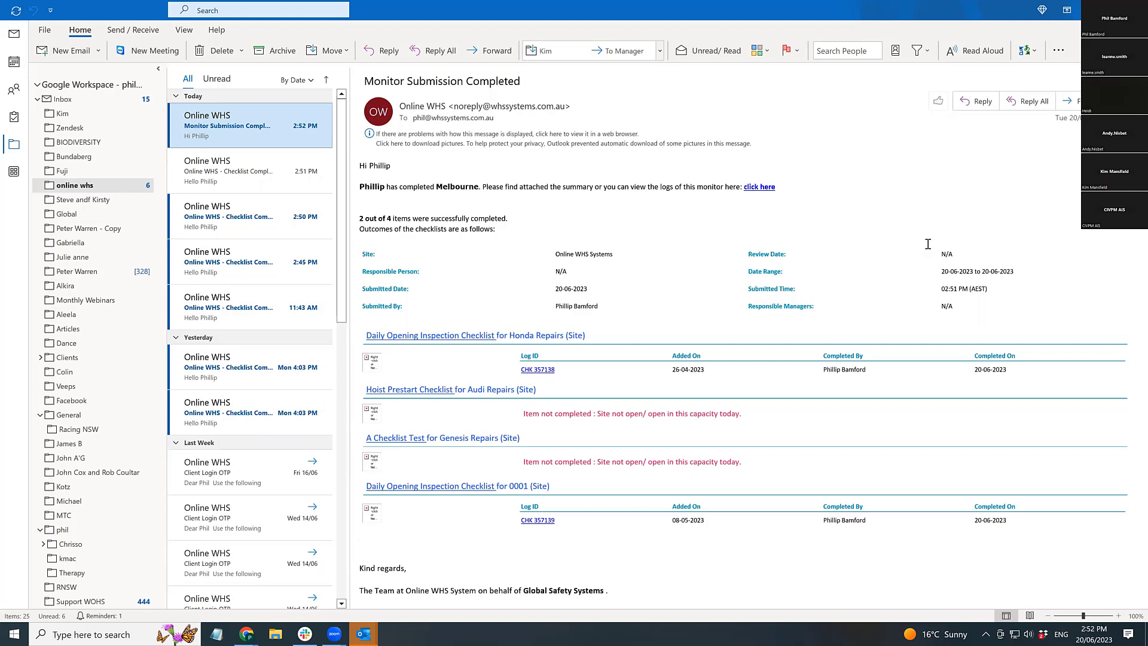
Switch back to Chrome, close the report PDF and open the Monitor Board Register.
key(alt+Tab)
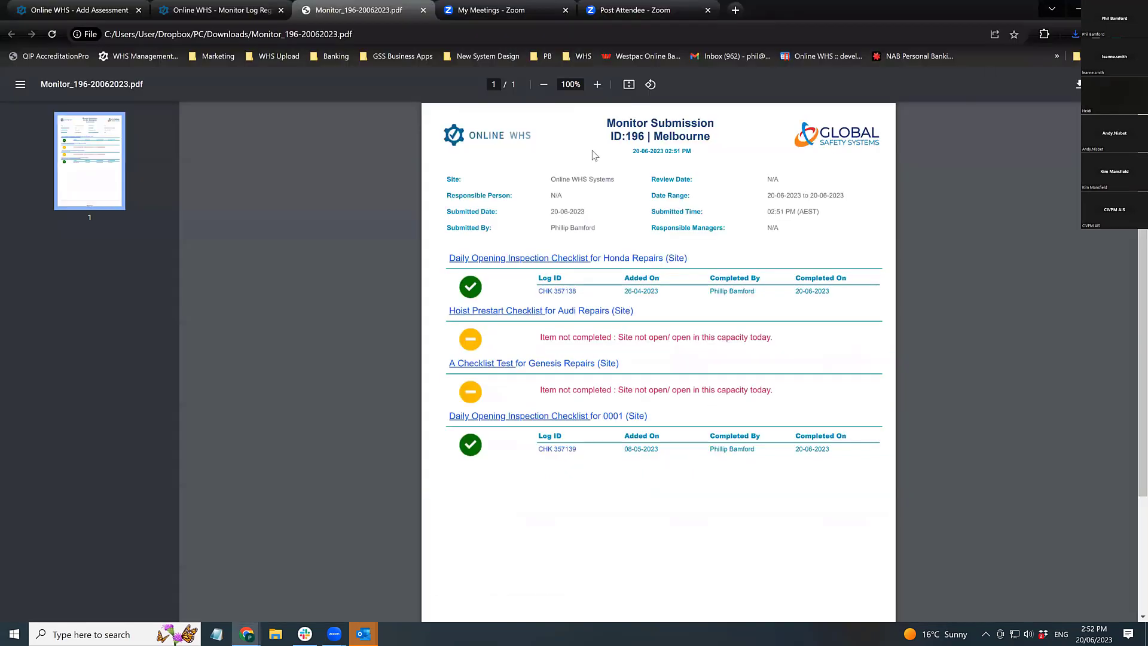
click(424, 11)
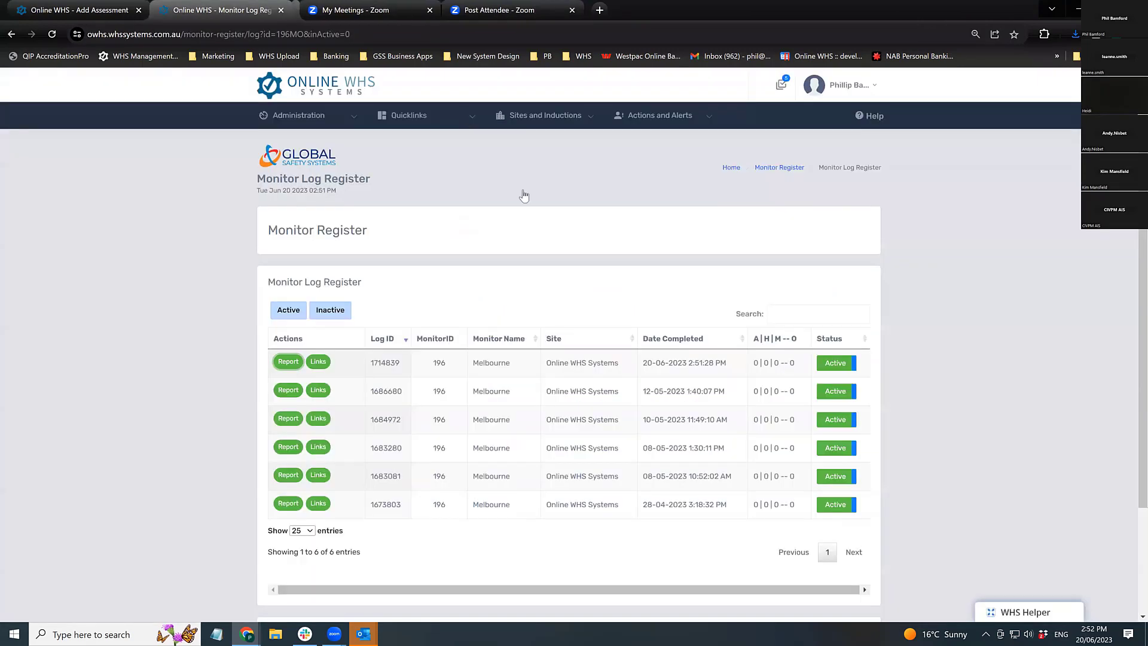
click(782, 168)
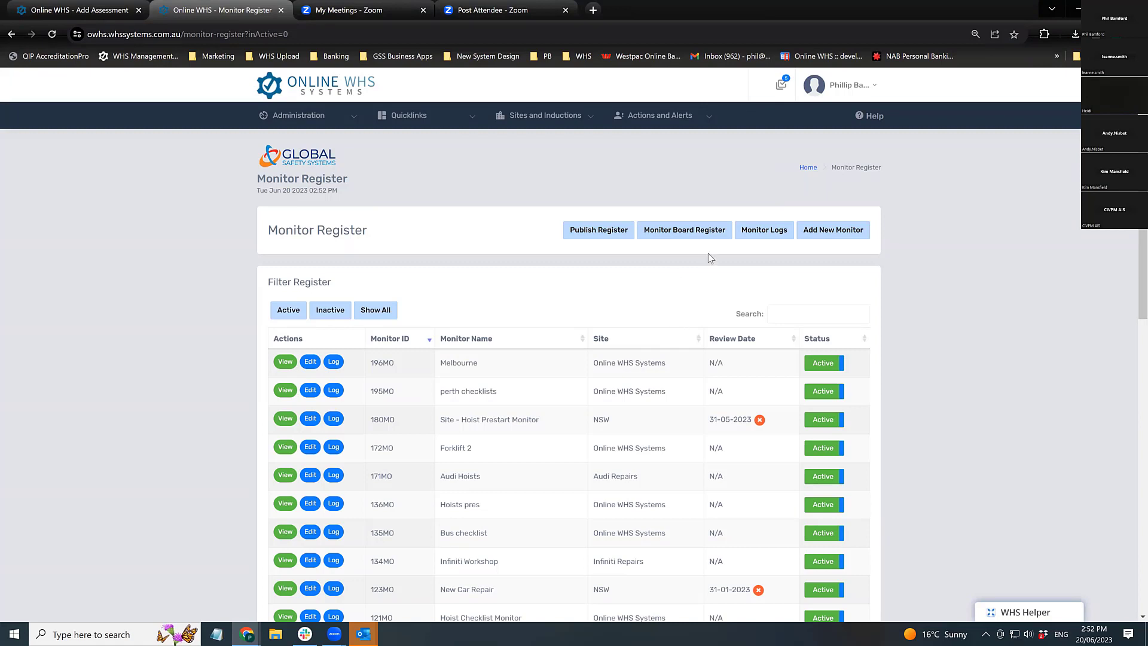
click(691, 237)
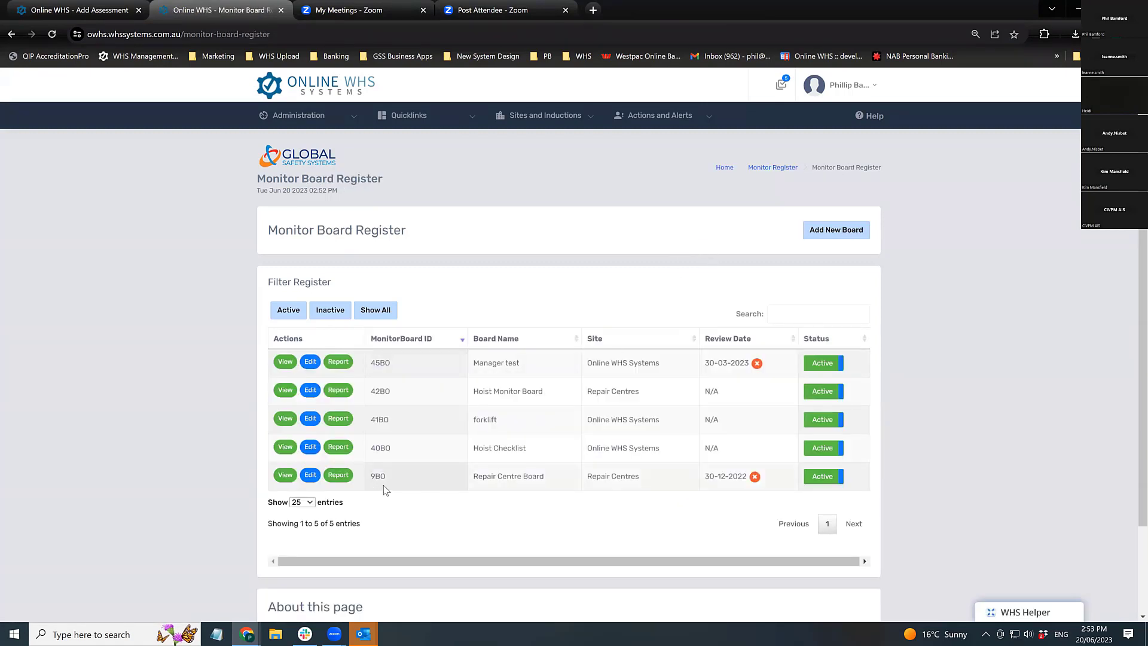
Edit the Hoist Monitor Board's first item to Audi Hoist with border colour RGB 45, 93, 113 and header background RGB 45, 61, 67.
click(310, 392)
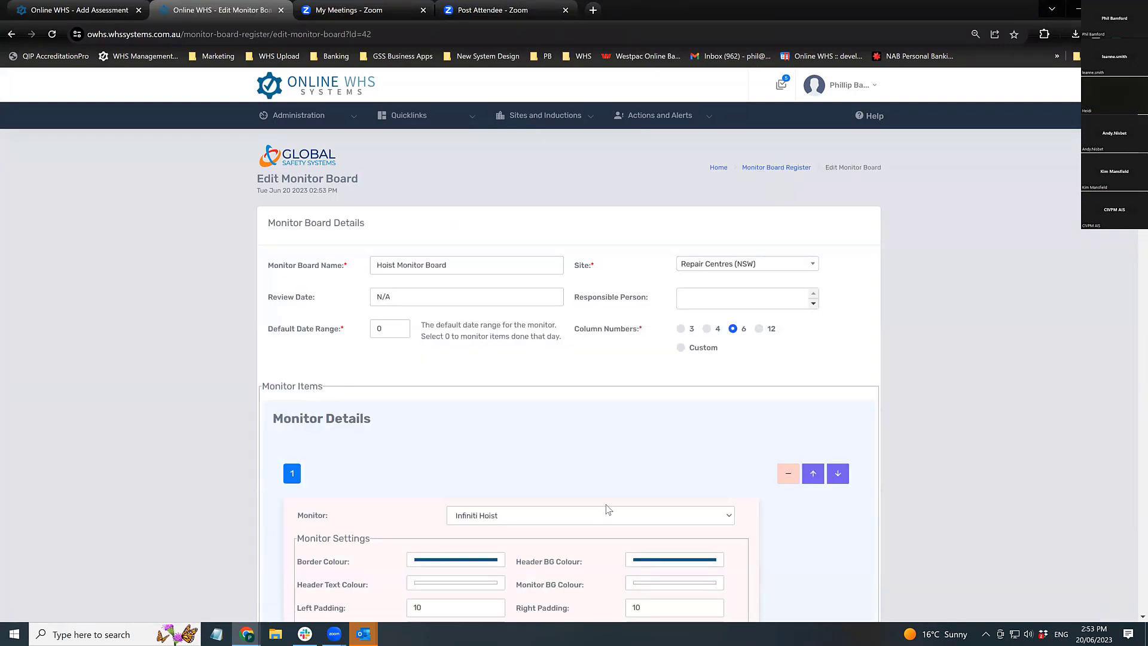
scroll(608, 509, down, 4)
click(539, 277)
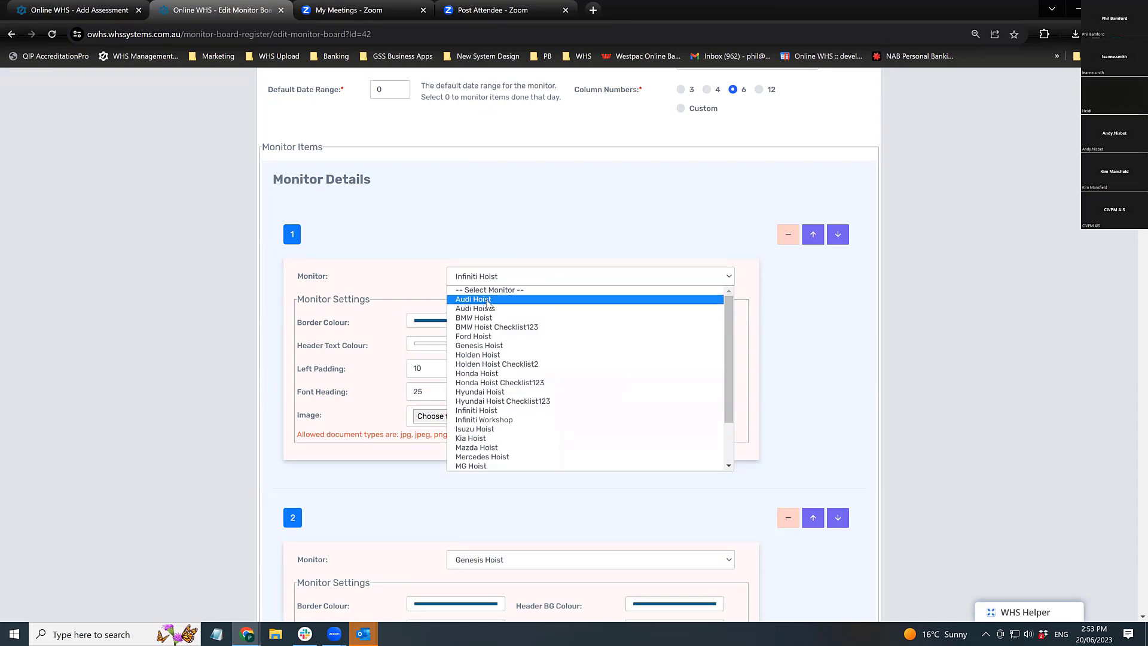
click(488, 301)
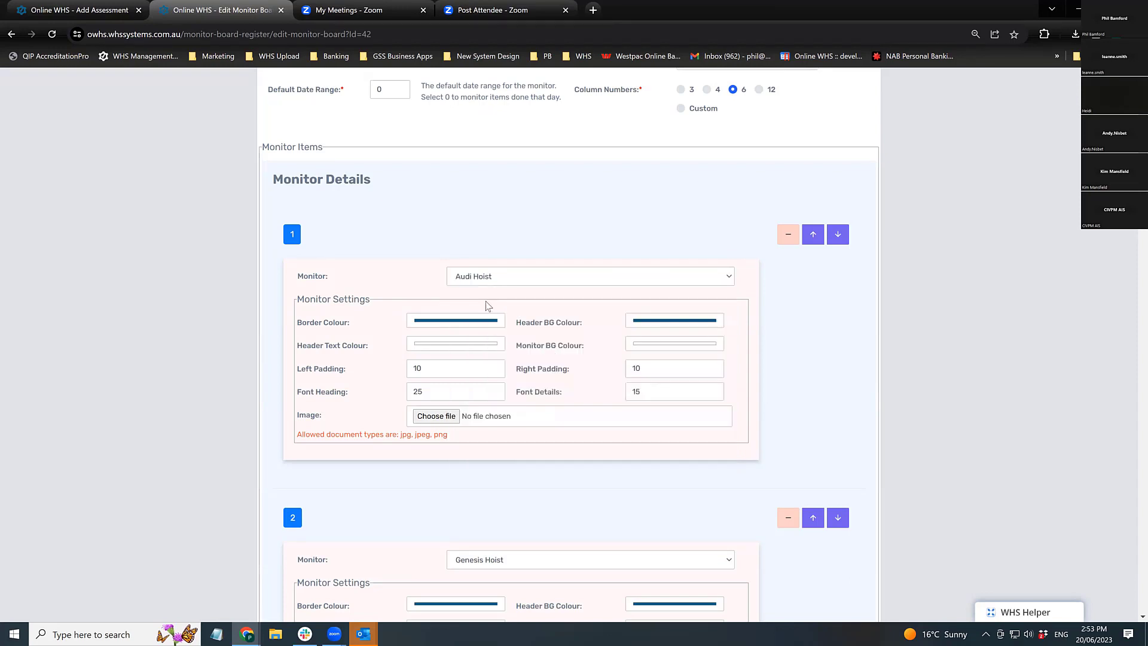
scroll(522, 362, down, 1)
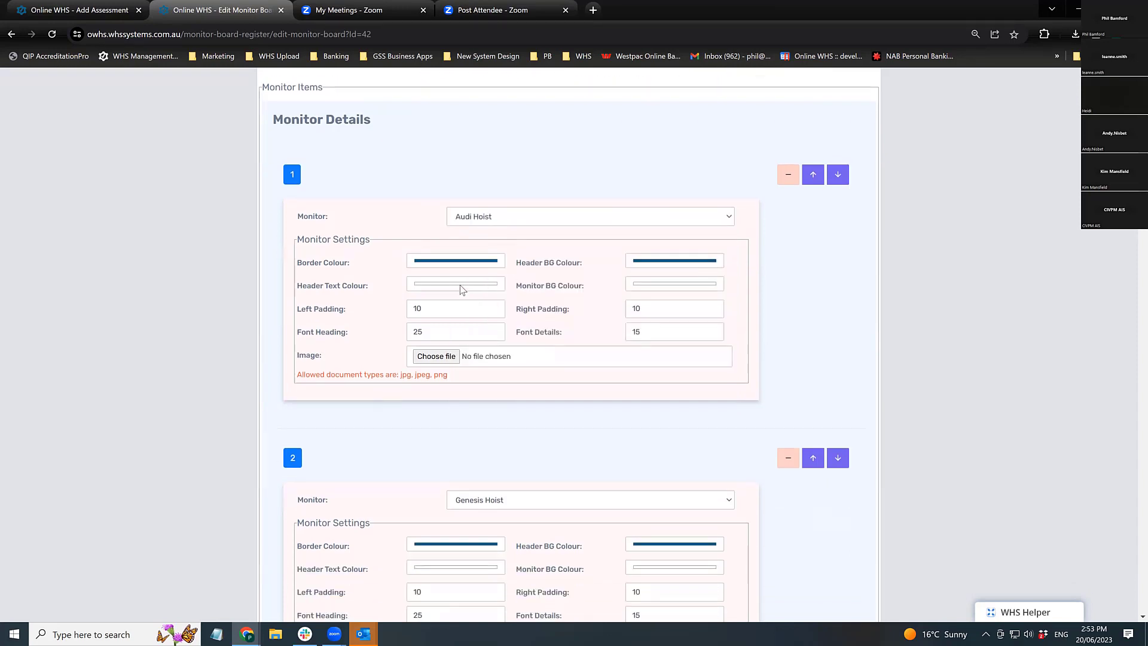
click(456, 261)
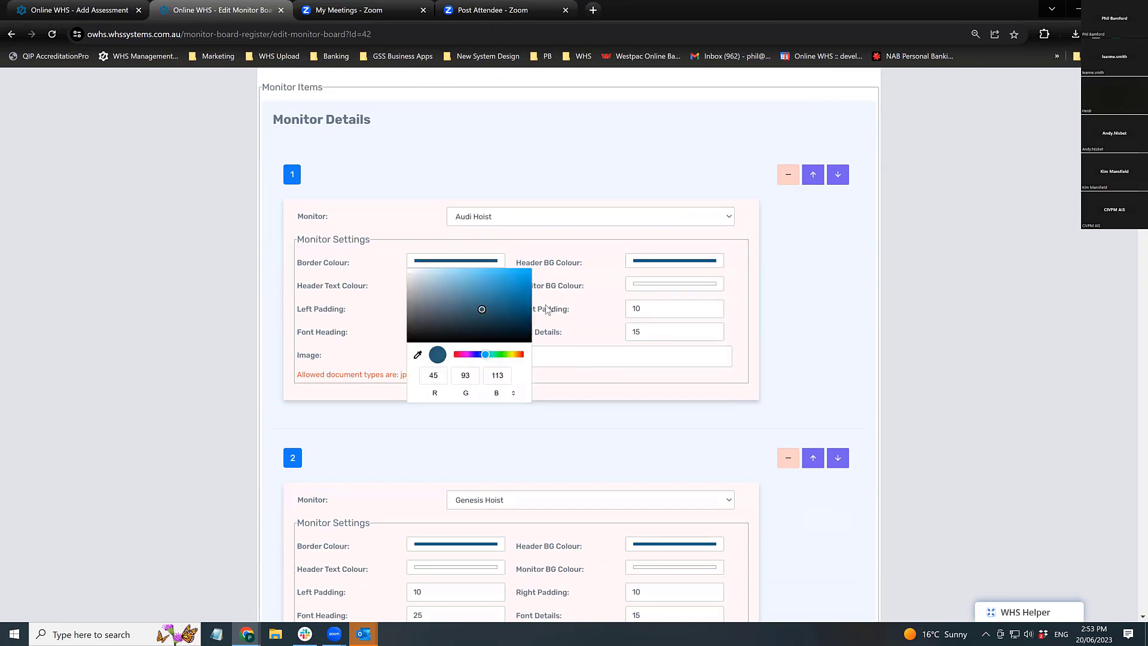
click(668, 264)
click(668, 322)
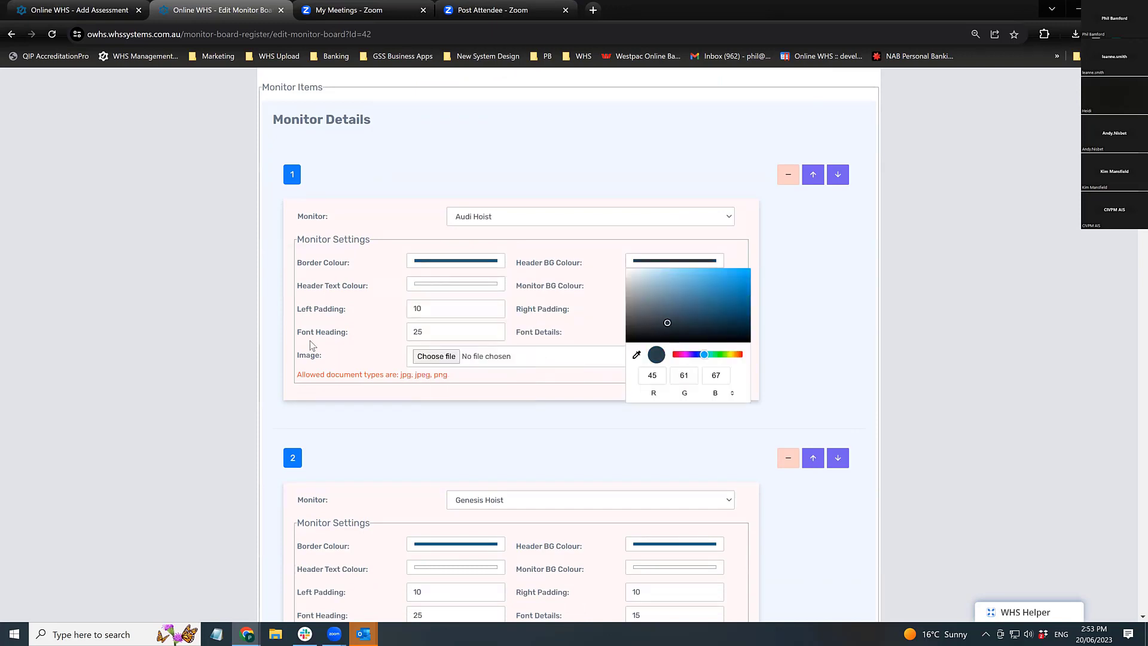
Give the Genesis Hoist item a dark magenta border and header background RGB 143, 0, 36, and return to the Monitor Board Register without saving.
scroll(430, 376, down, 1)
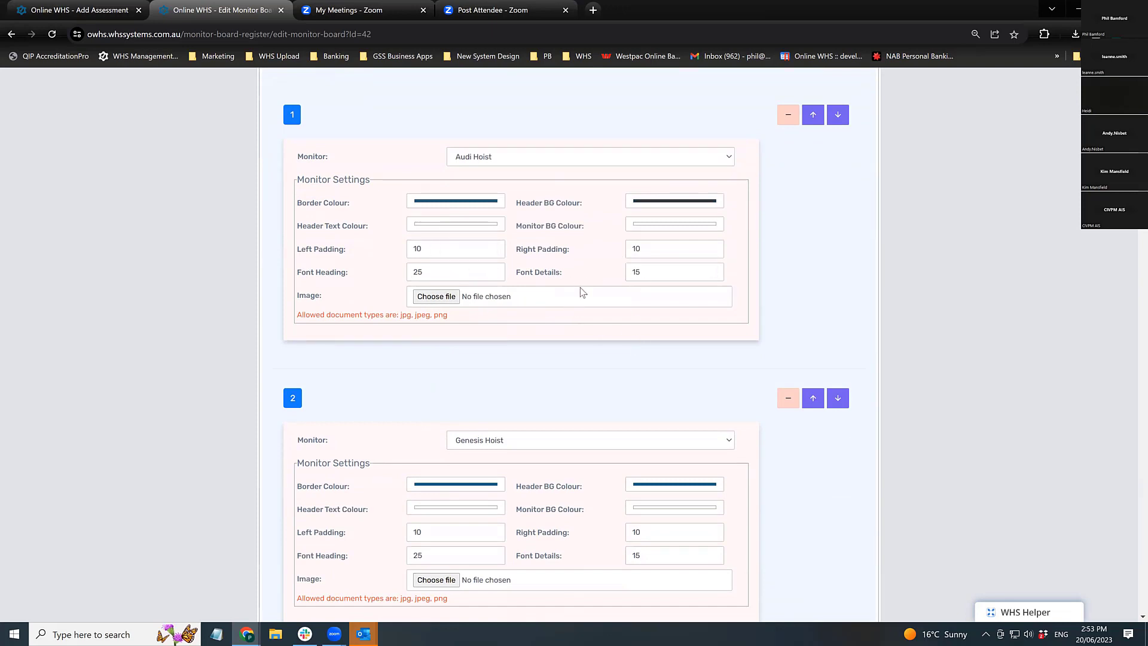
scroll(575, 281, down, 1)
scroll(501, 381, down, 2)
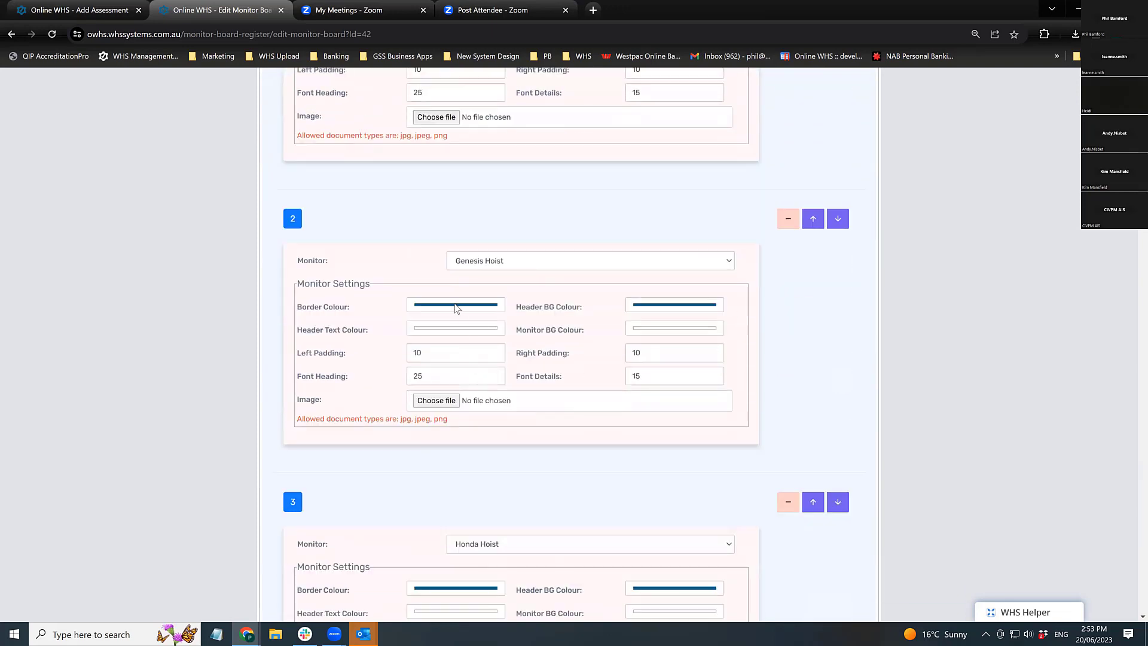
click(456, 307)
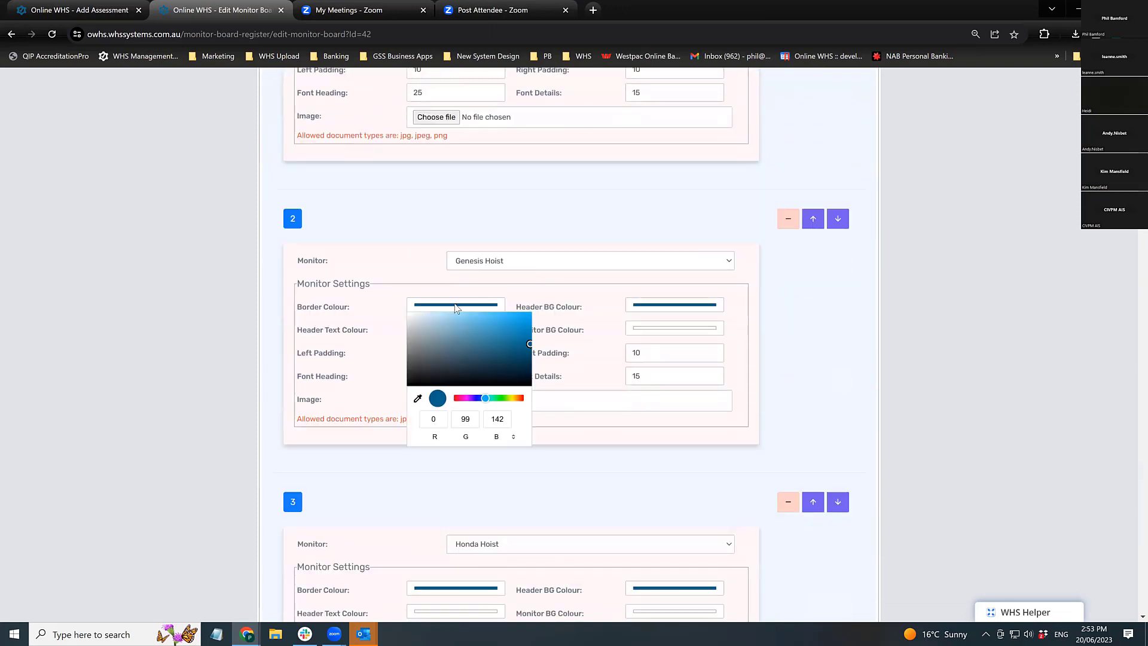
click(459, 398)
click(660, 307)
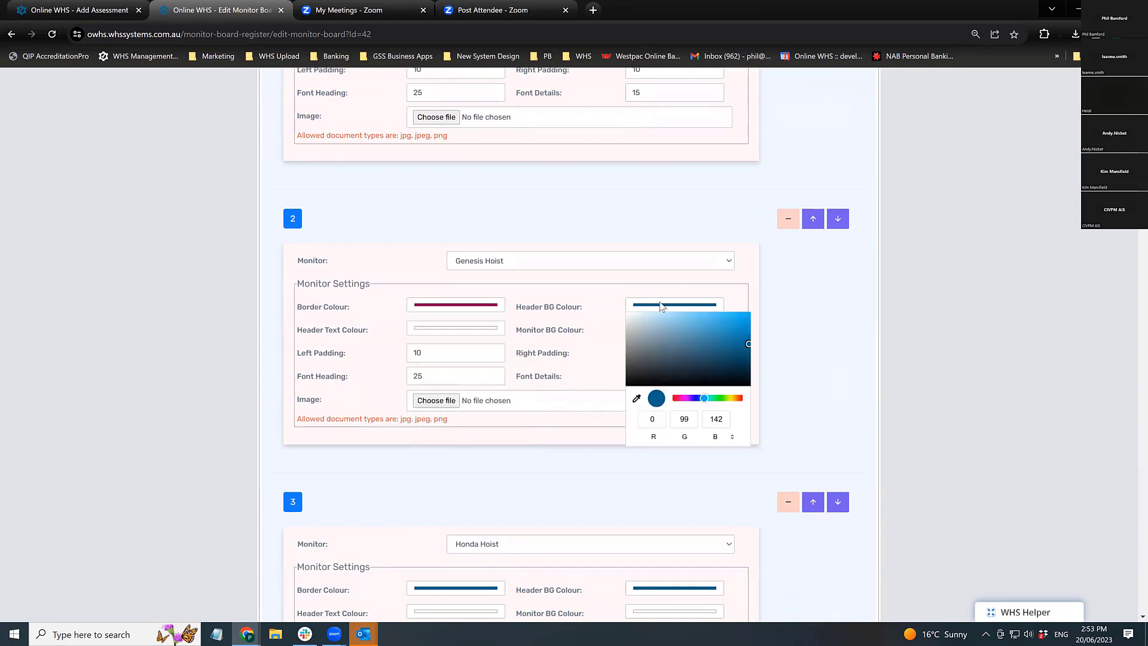
click(677, 398)
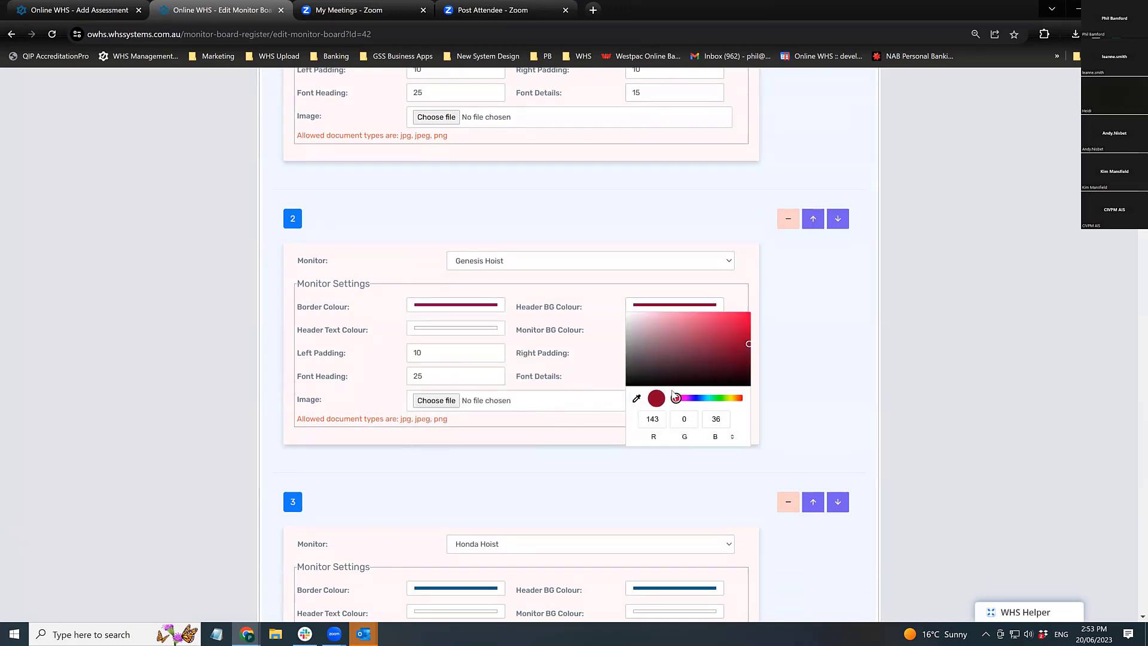
click(514, 266)
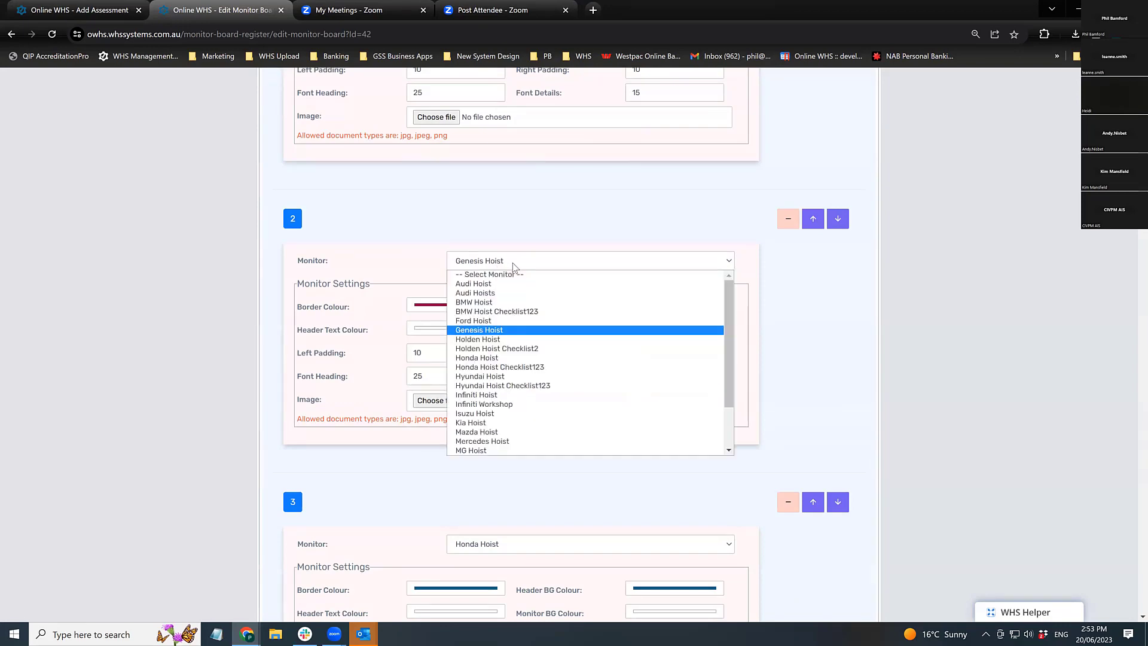
click(514, 264)
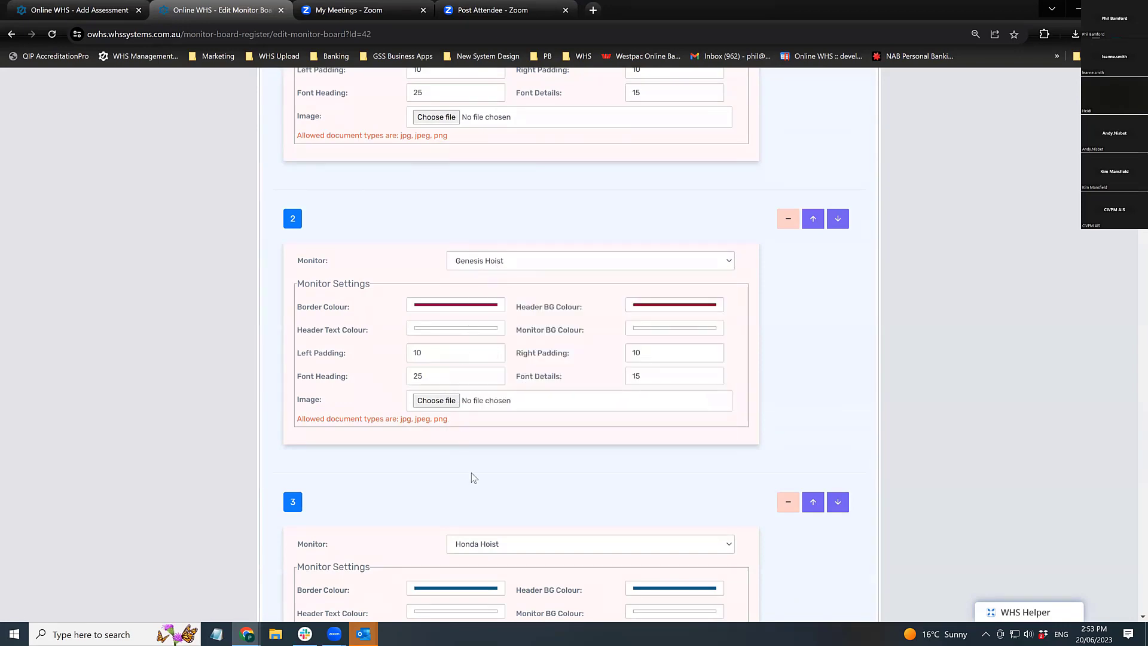
scroll(484, 466, down, 7)
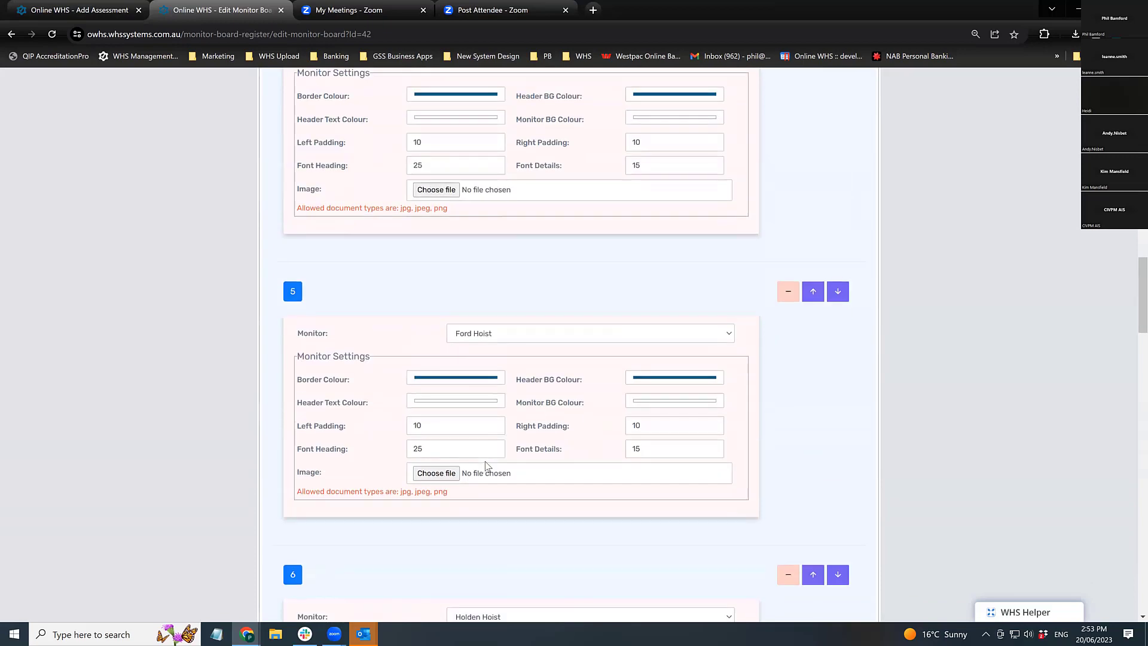
scroll(496, 450, up, 15)
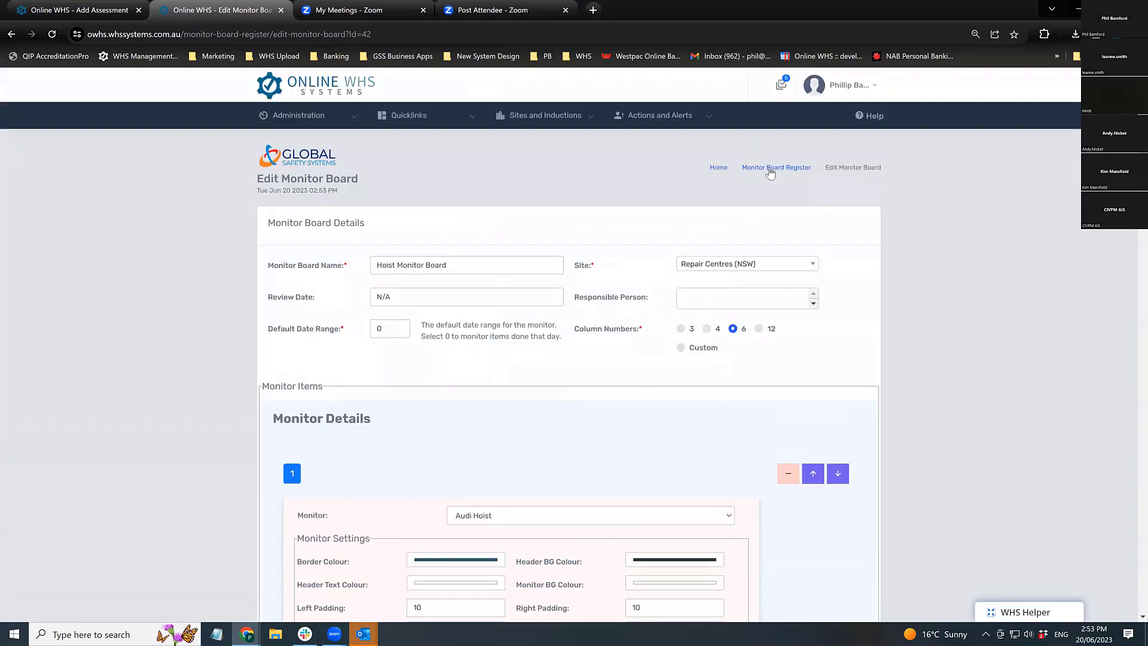
click(777, 168)
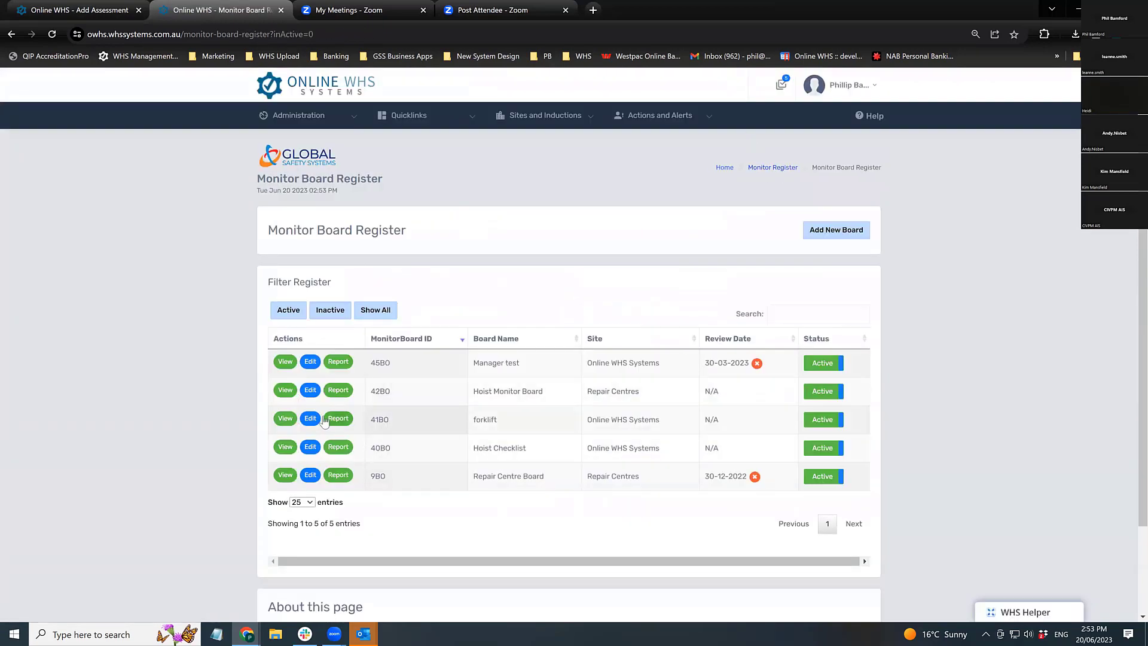
View the Hoist Monitor Board and examine the prestart checklist status of each brand's hoists.
click(284, 394)
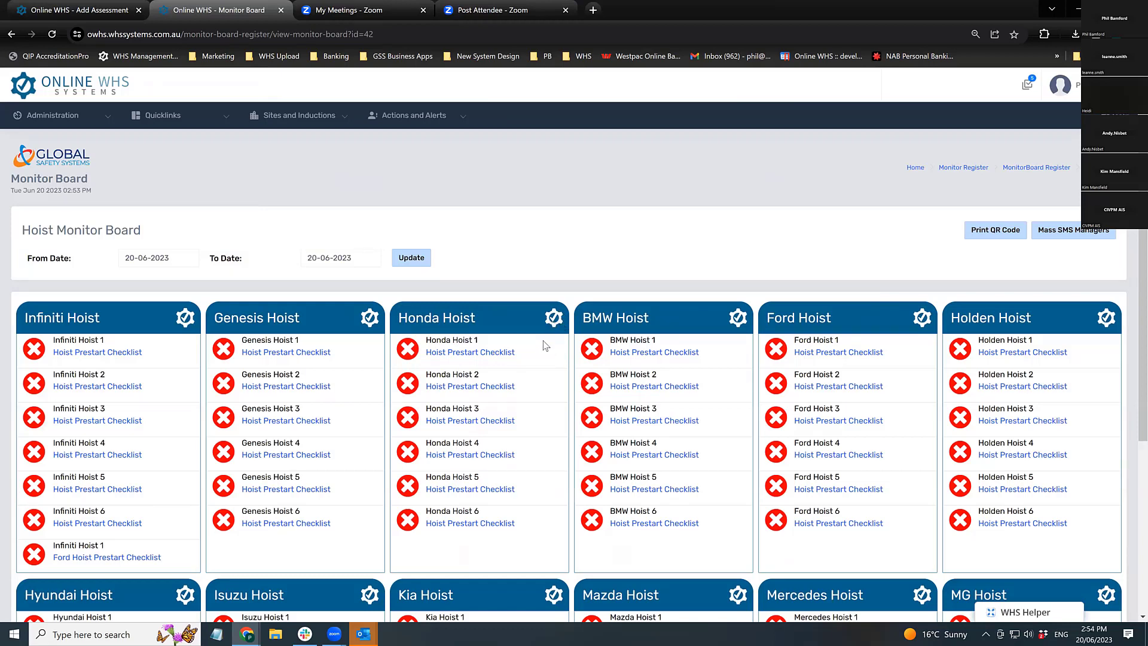
scroll(544, 345, down, 1)
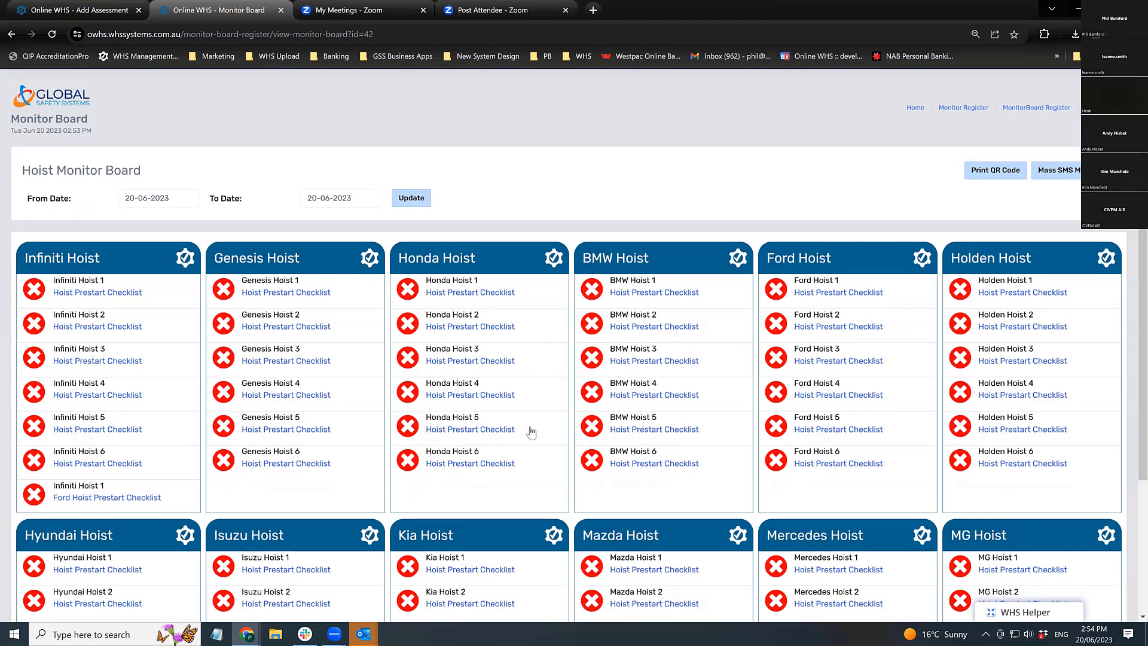
scroll(544, 504, down, 2)
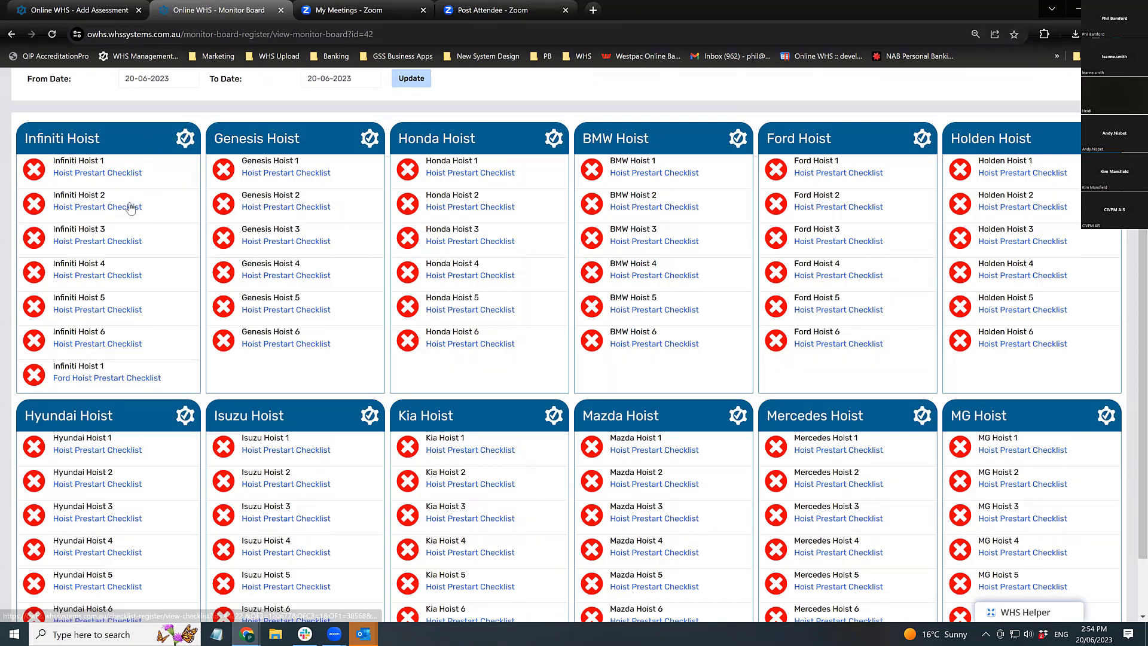
scroll(135, 232, up, 3)
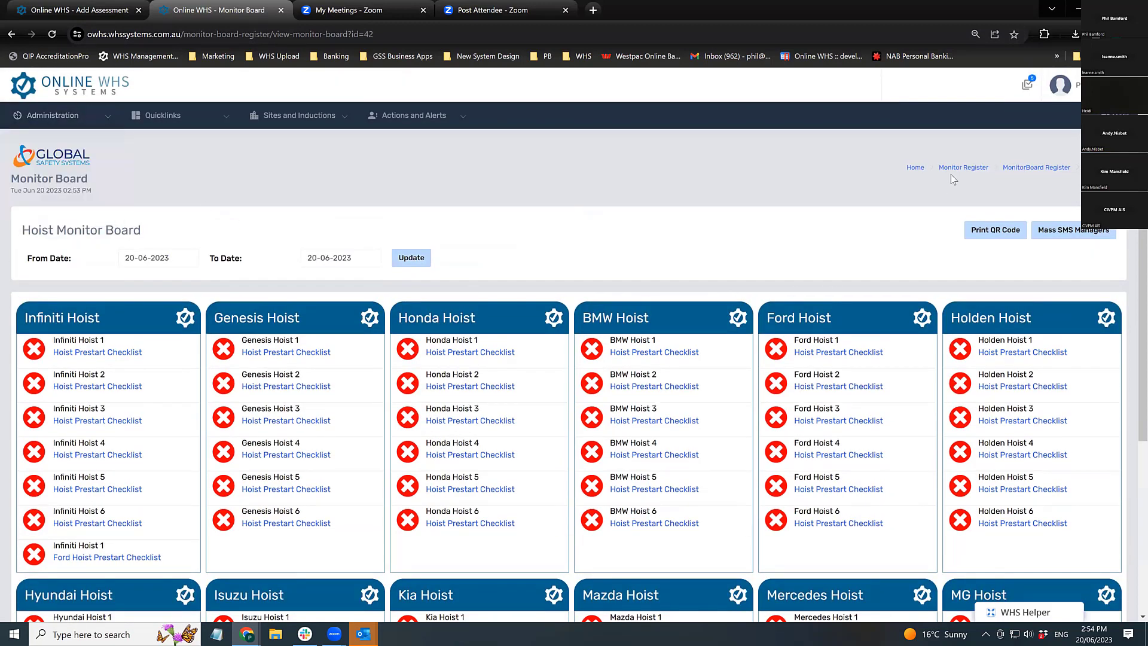
Return to the dashboard and open the Incident Register from Injury Management.
click(917, 169)
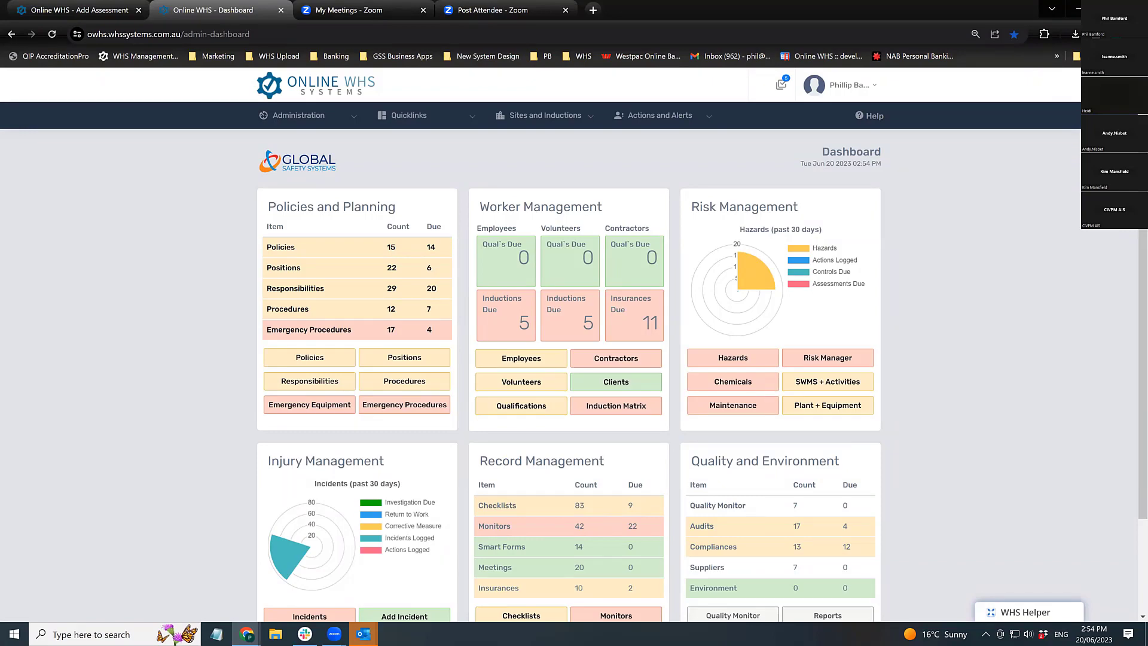
scroll(220, 496, down, 2)
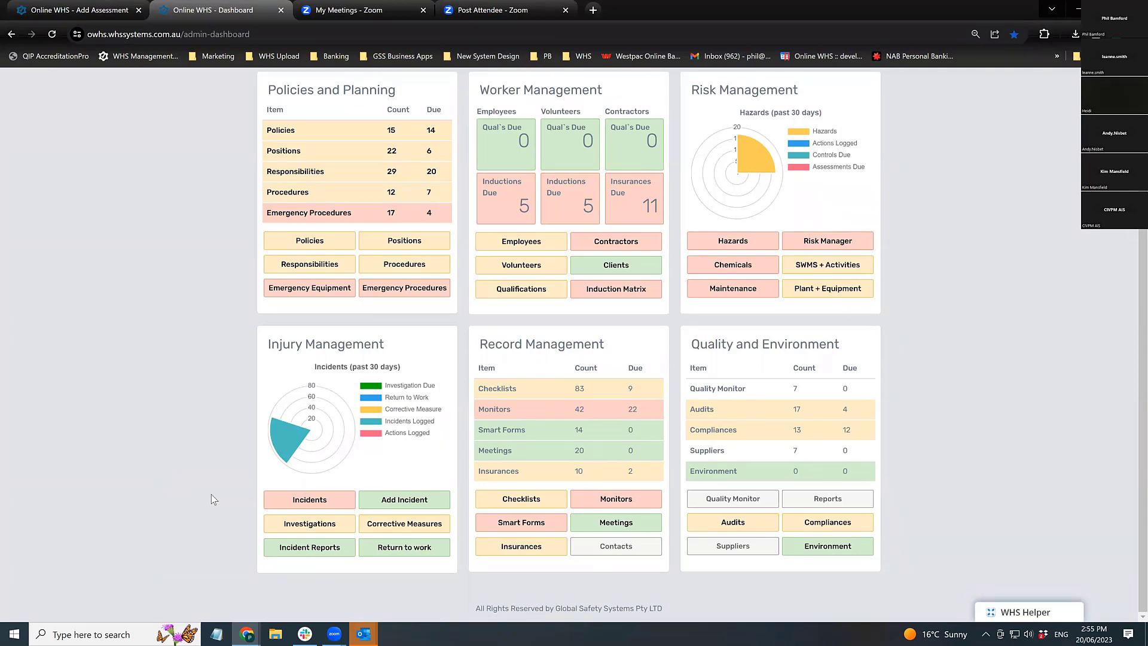
click(296, 504)
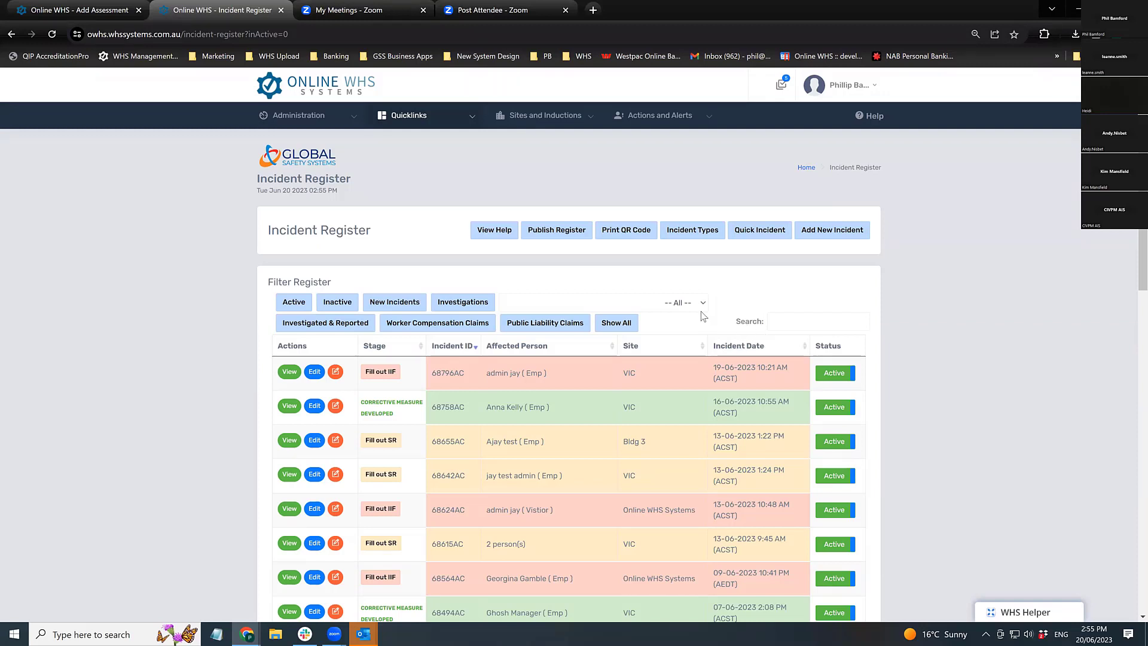
Start a new incident, set its type to Behavioural, and review the Incident Detail form.
click(831, 234)
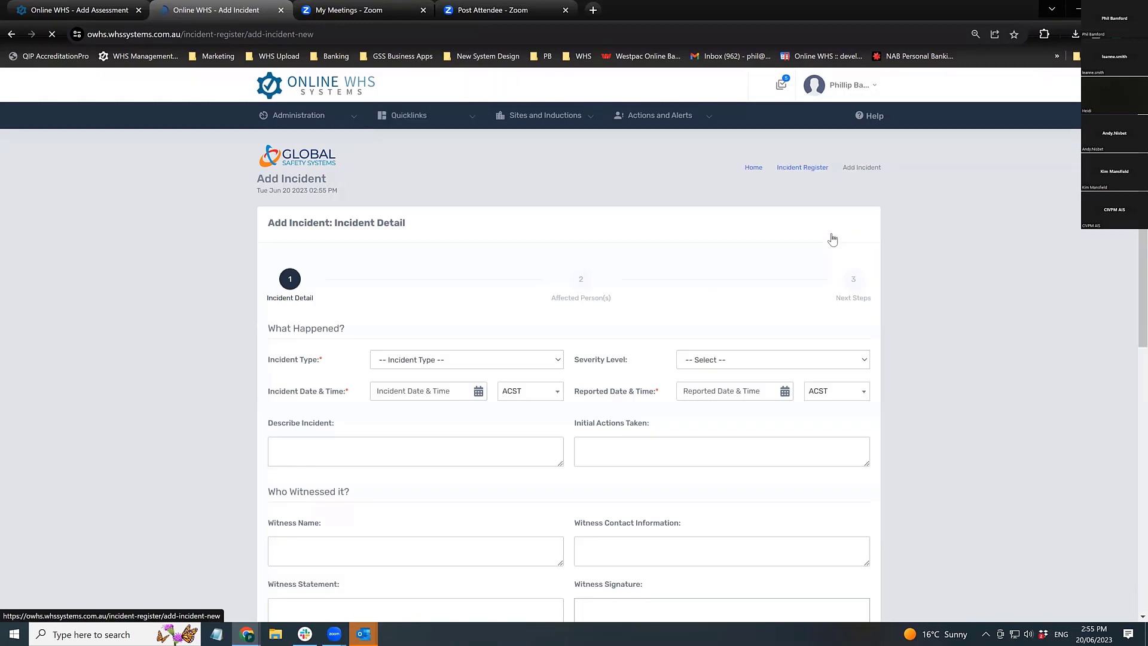
scroll(512, 383, down, 2)
click(543, 241)
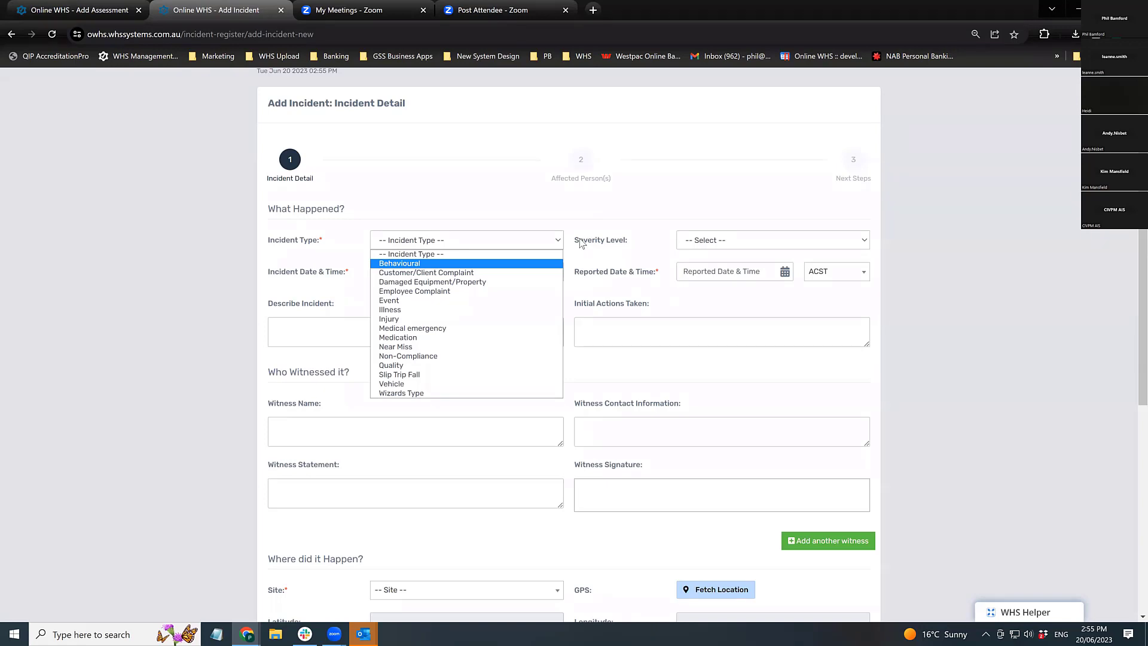
click(413, 263)
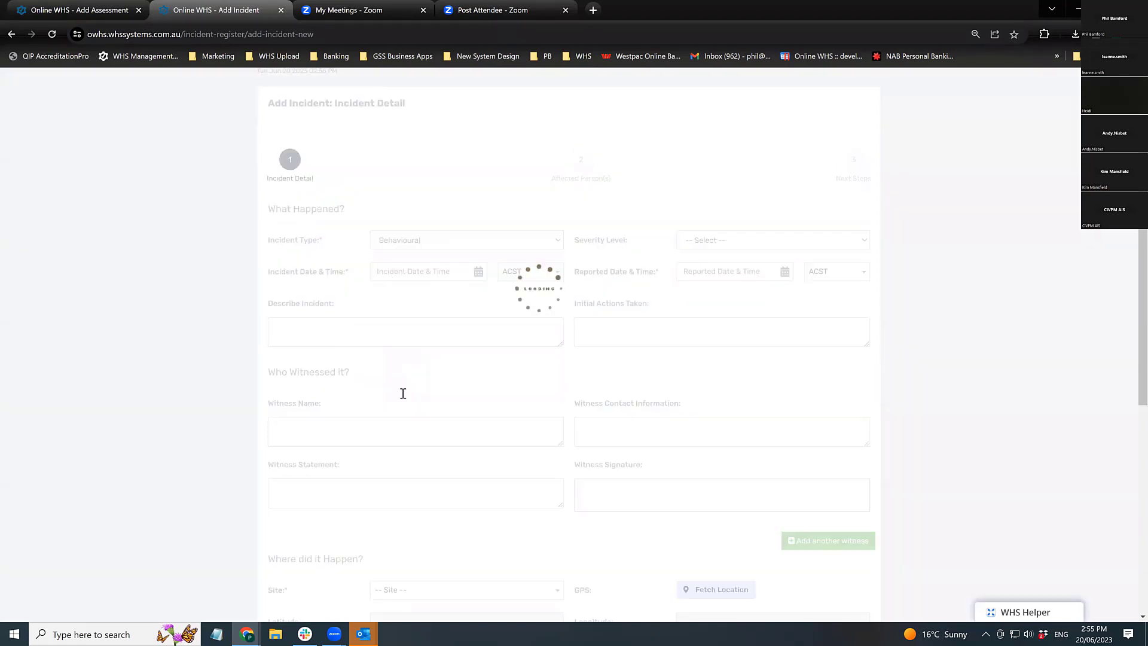
scroll(402, 453, down, 7)
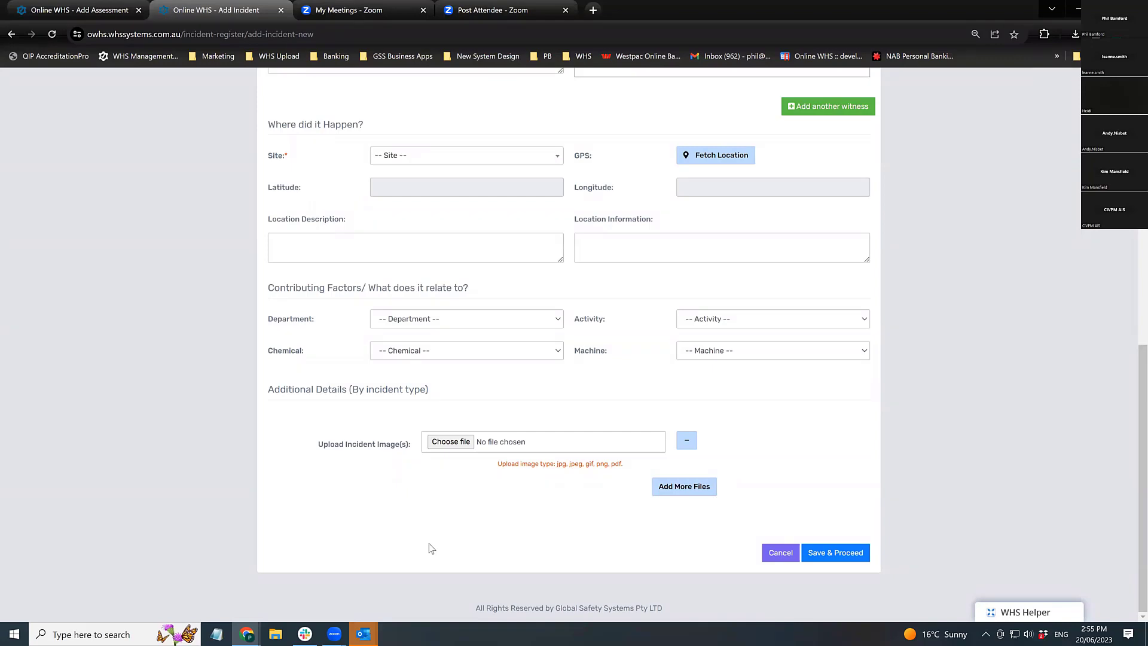
scroll(431, 546, up, 10)
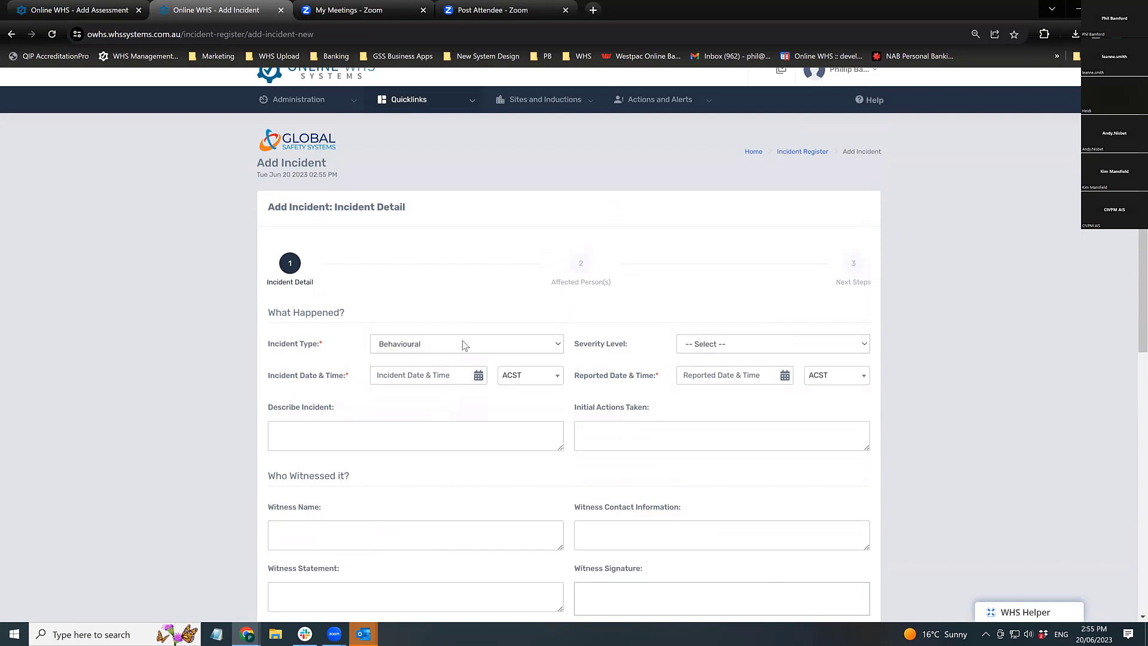
Examine the available severity levels and incident types, and return to the Incident Register without saving the incident.
scroll(462, 345, down, 2)
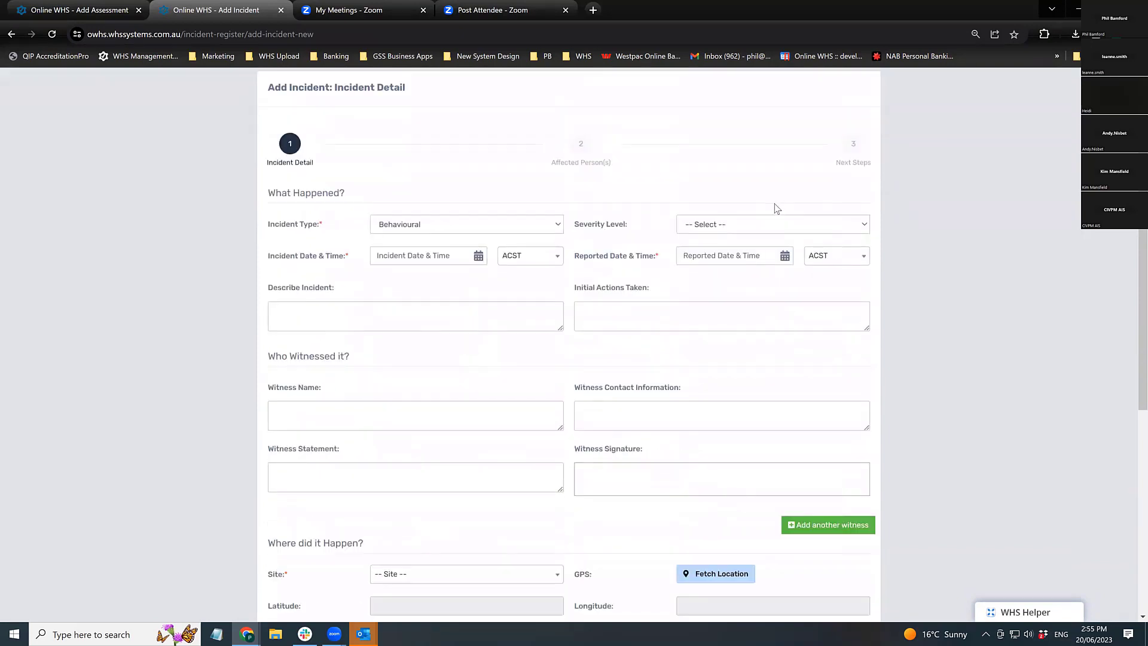
click(768, 226)
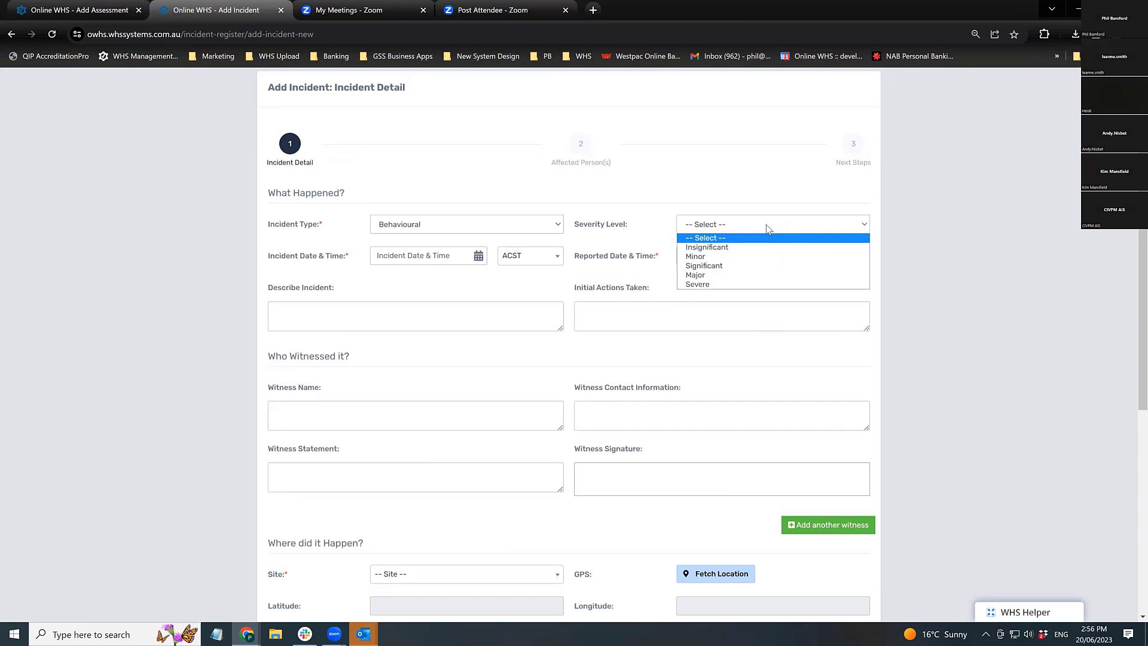
click(558, 226)
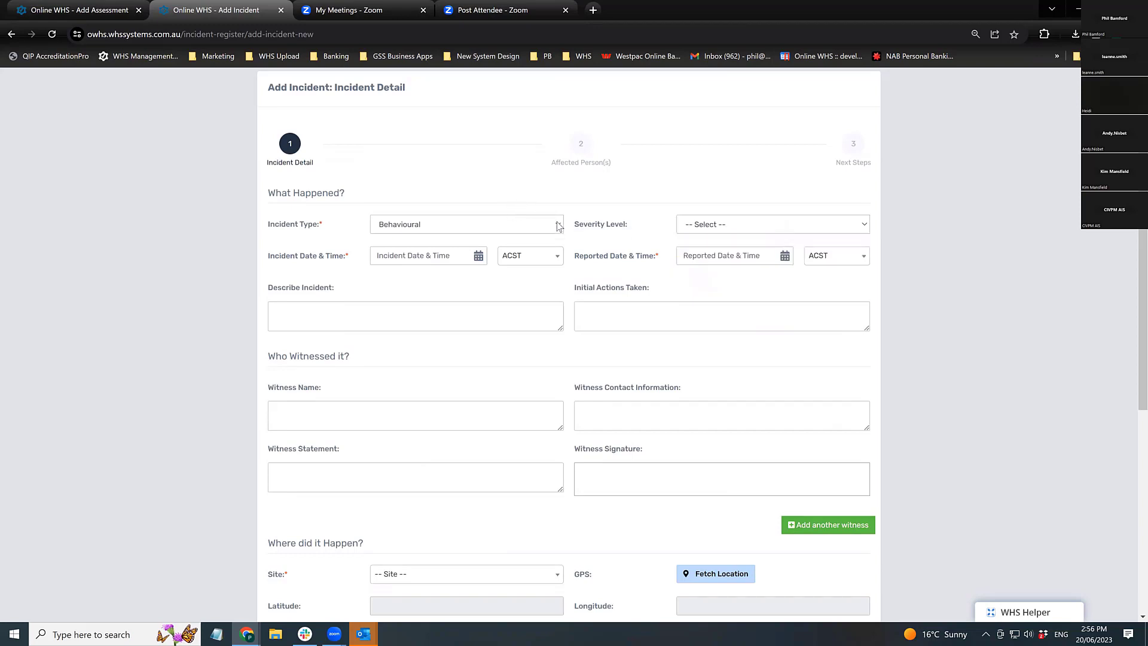
click(559, 226)
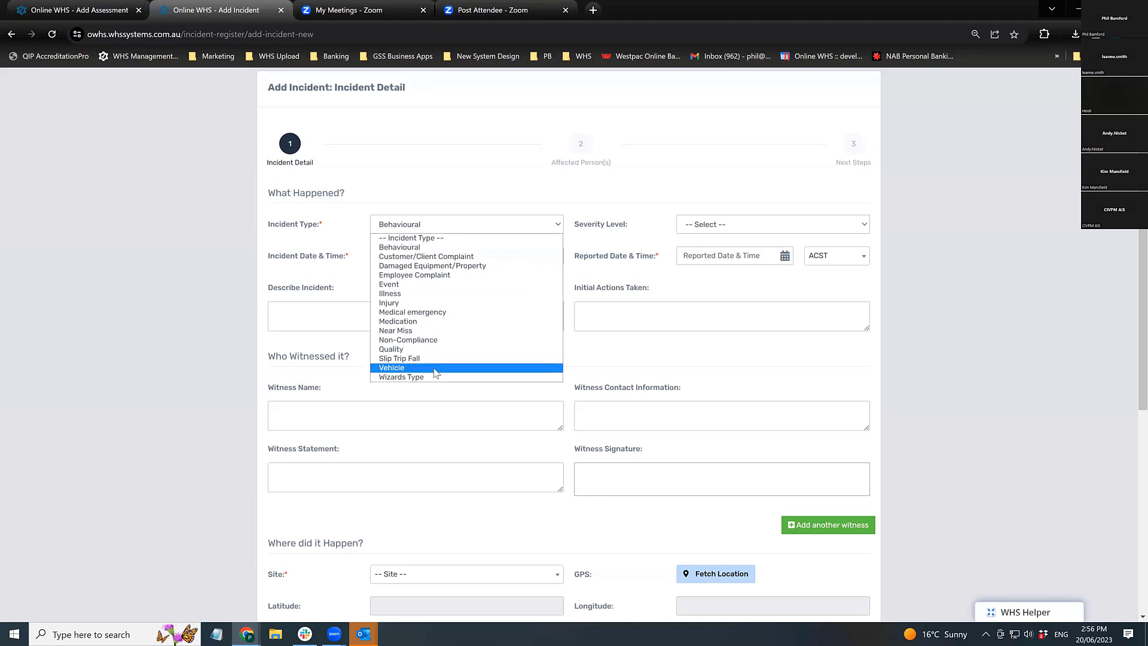
scroll(717, 167, up, 2)
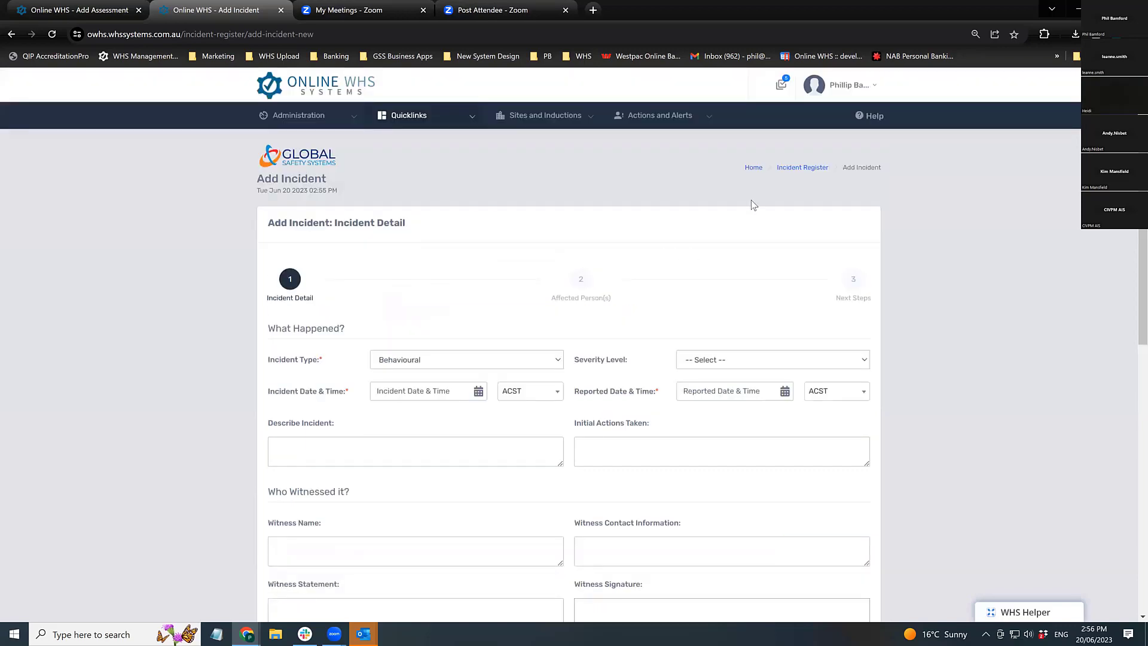
click(791, 168)
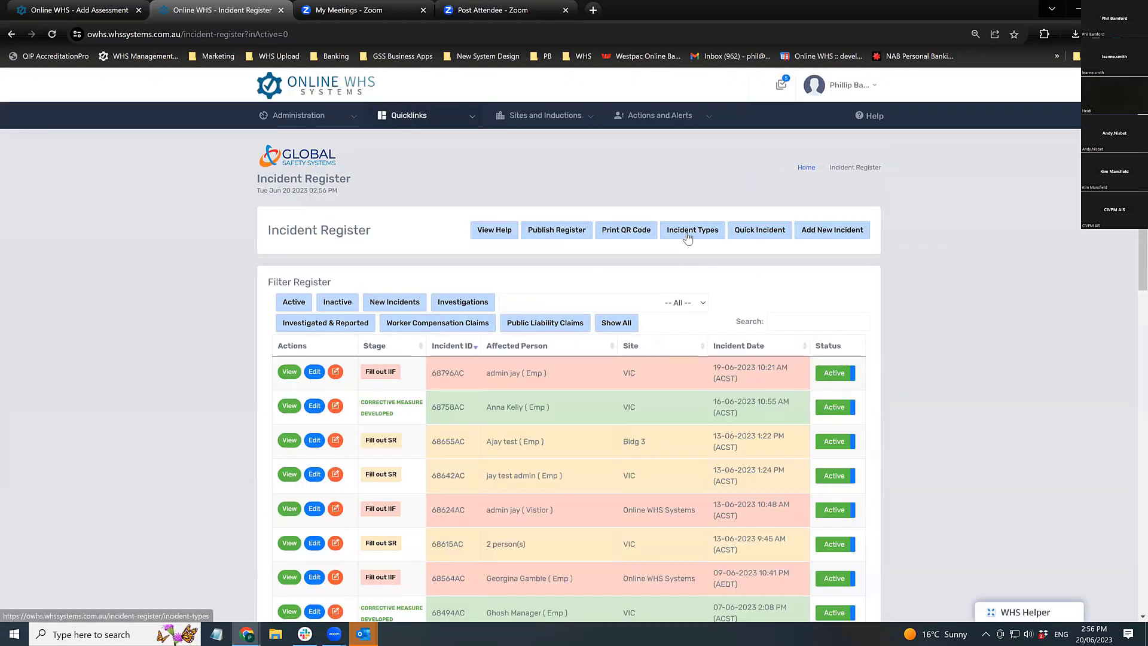
Open the Quality incident type for editing from the Incident Type Register and view its items.
click(687, 232)
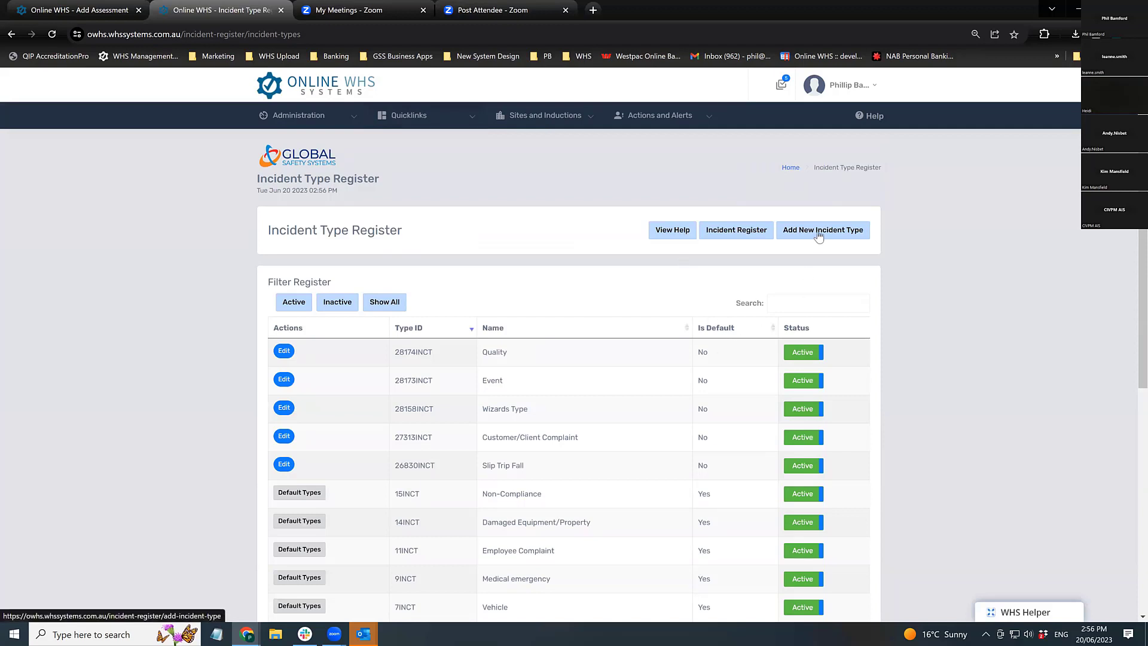
click(284, 353)
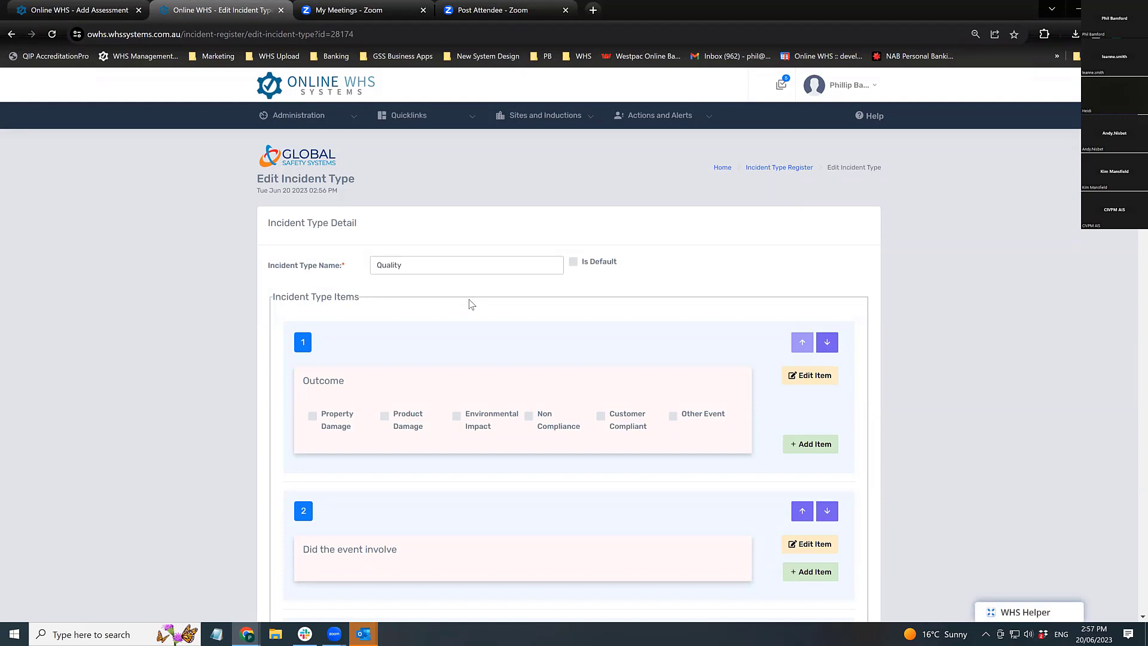
scroll(470, 305, down, 3)
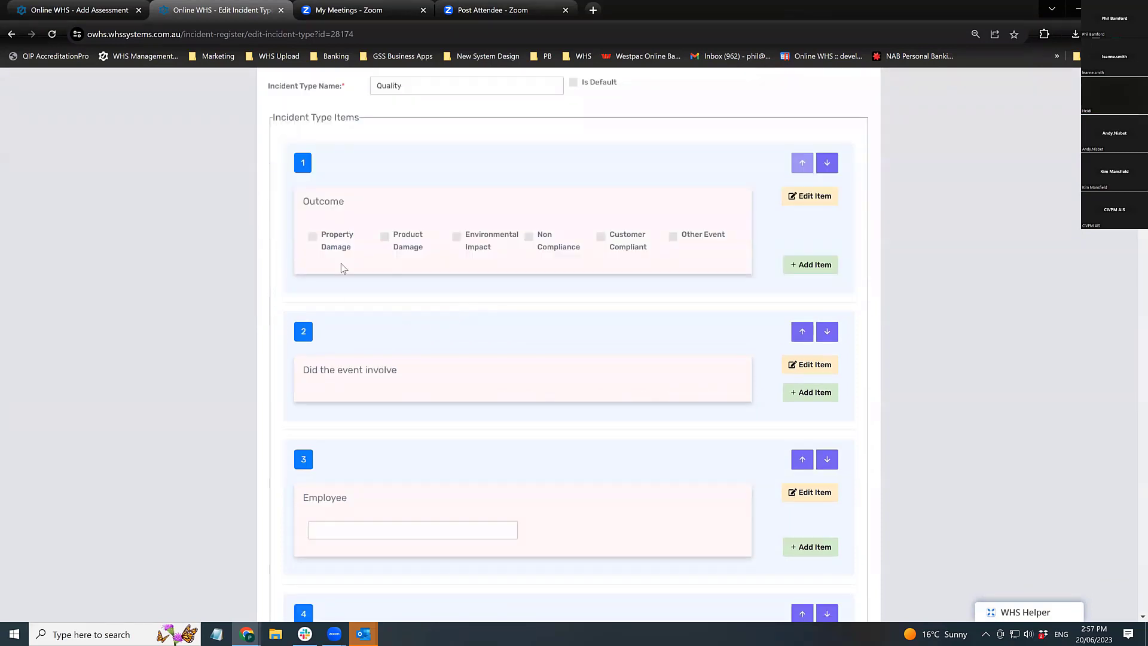
Try out the Quality type's items with Property Damage and Product Damage ticked and Employee DSSFSD, and return to the register without saving.
click(312, 237)
click(385, 237)
scroll(451, 379, down, 2)
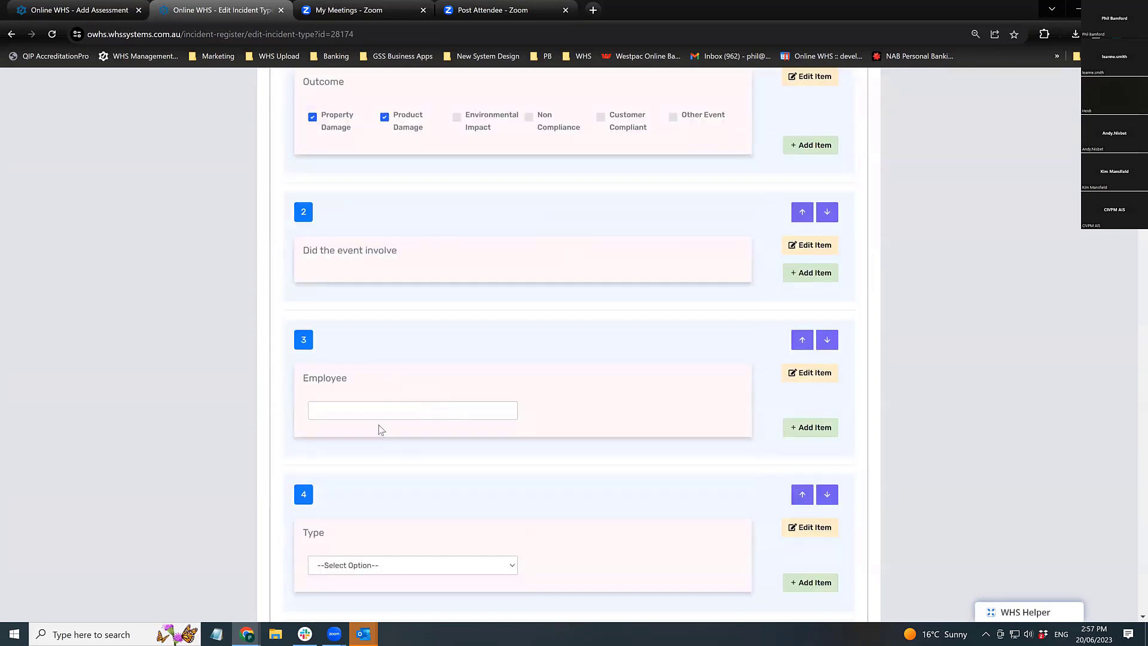
text(DSSFSD)
scroll(362, 452, down, 5)
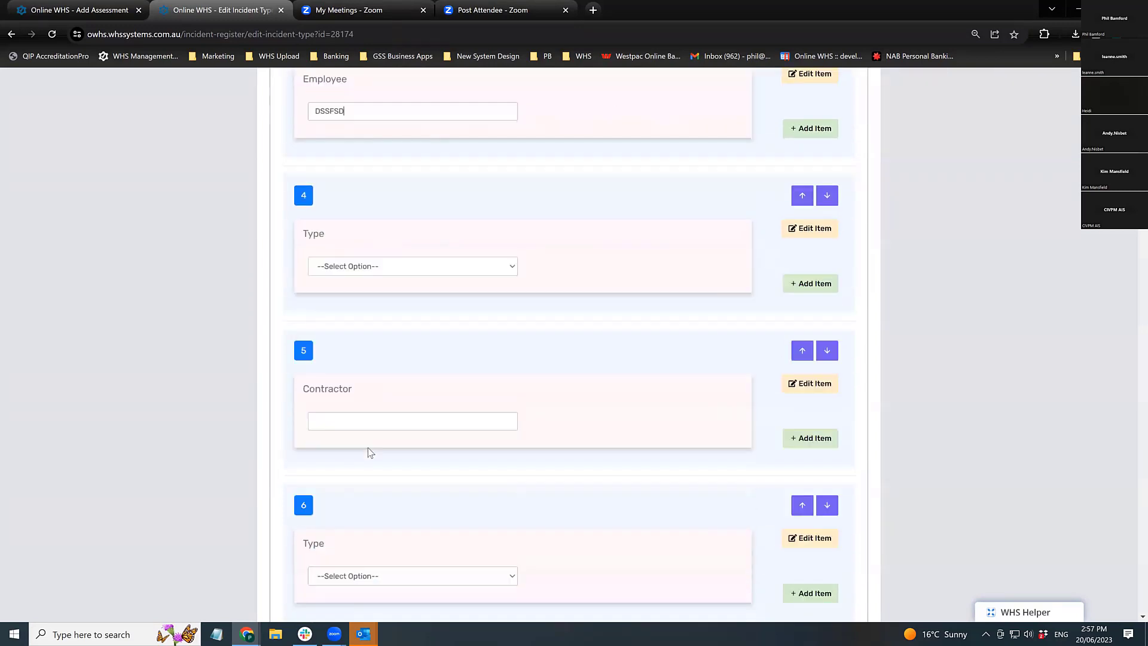
scroll(444, 530, up, 10)
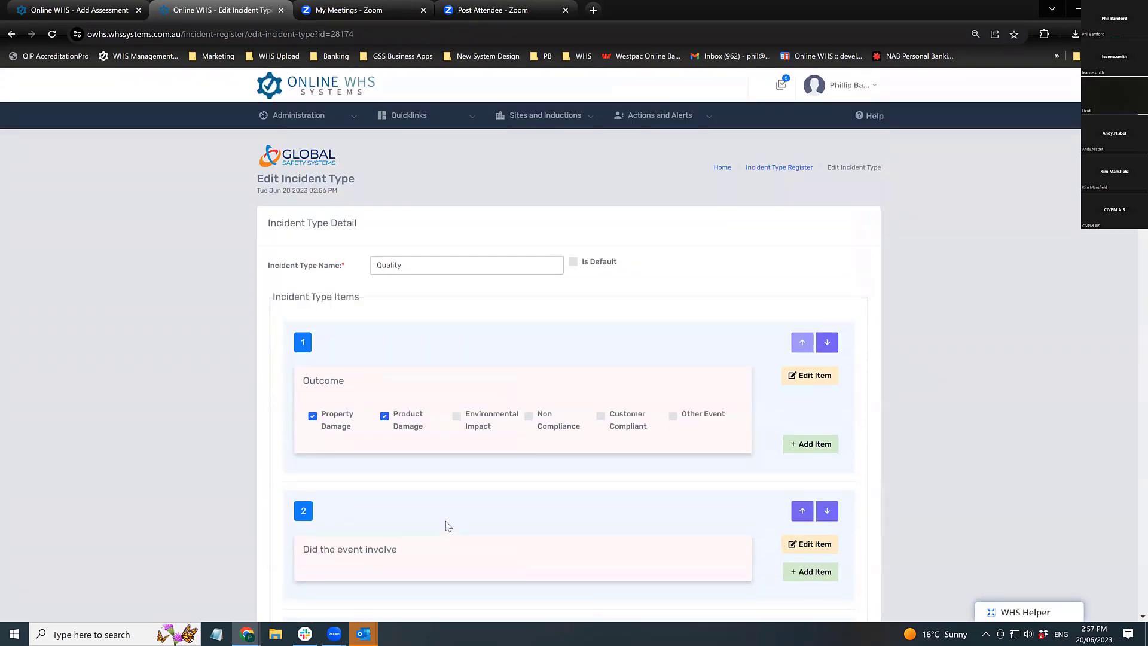
click(781, 169)
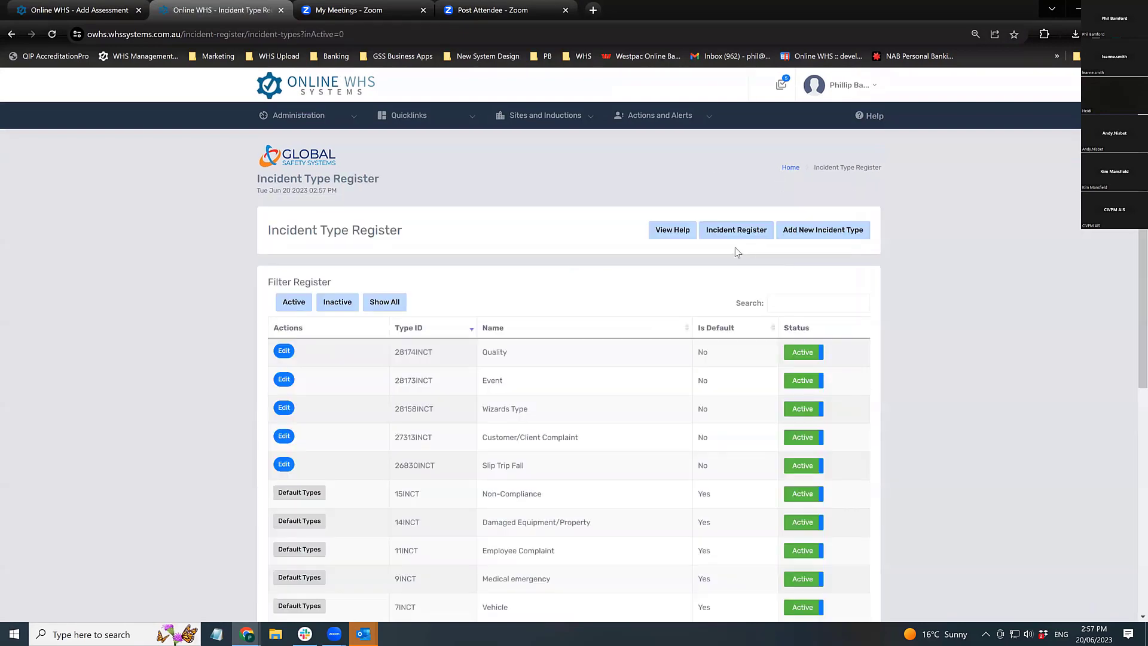
Return to the dashboard, start a new incident from Injury Management, and set its type to Event.
click(790, 170)
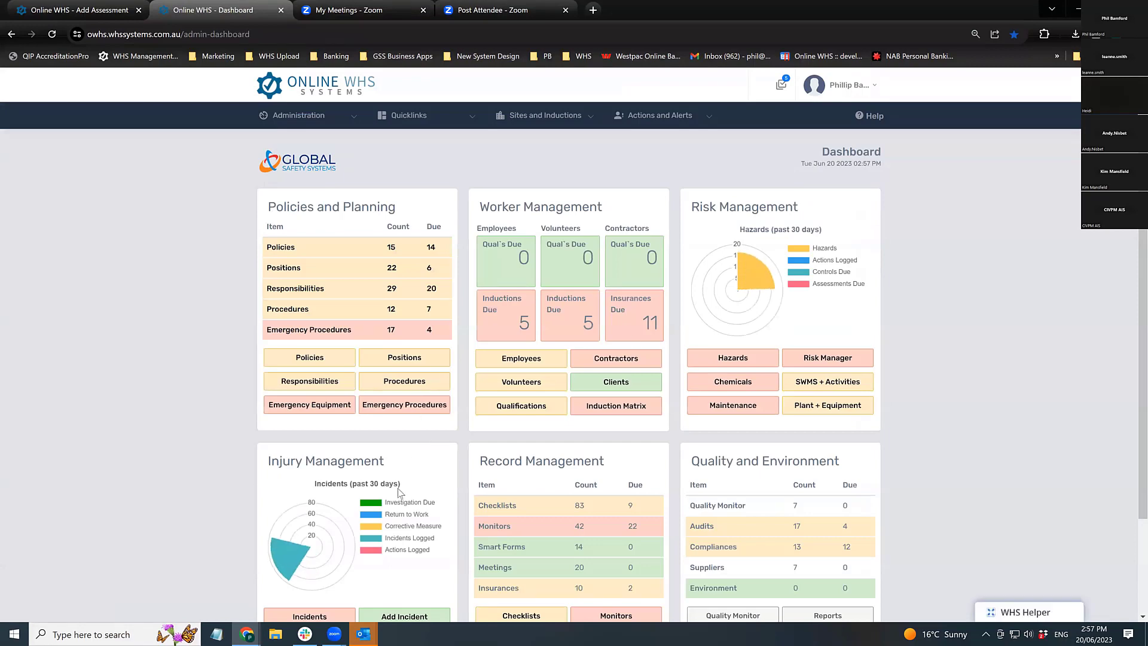
scroll(400, 508, down, 2)
click(399, 500)
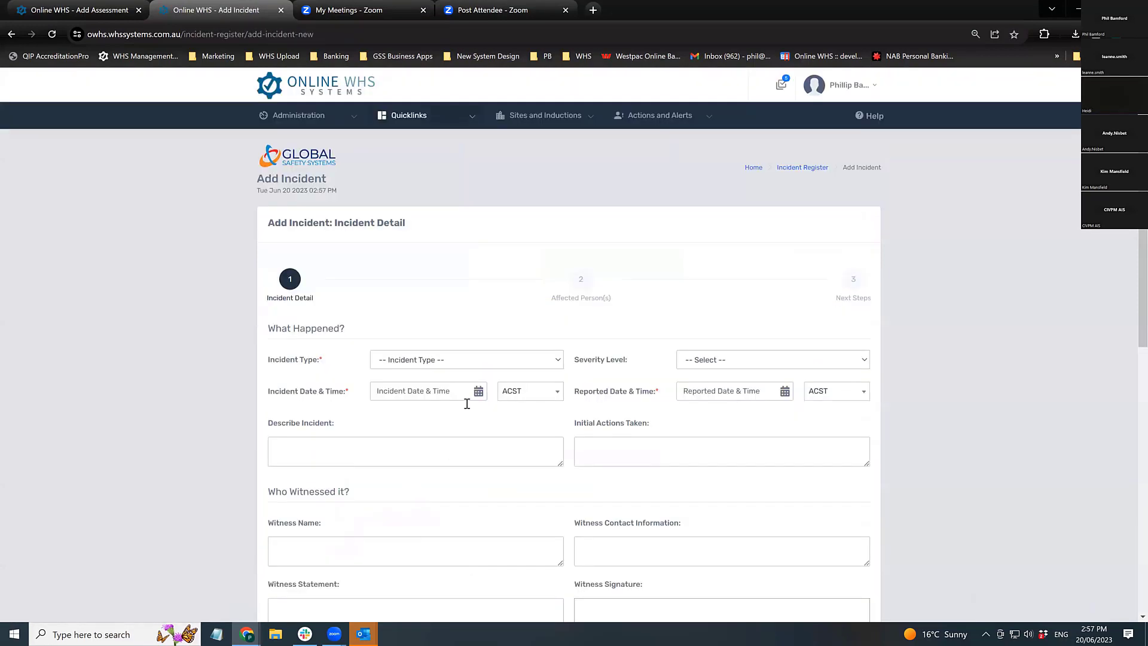
click(474, 361)
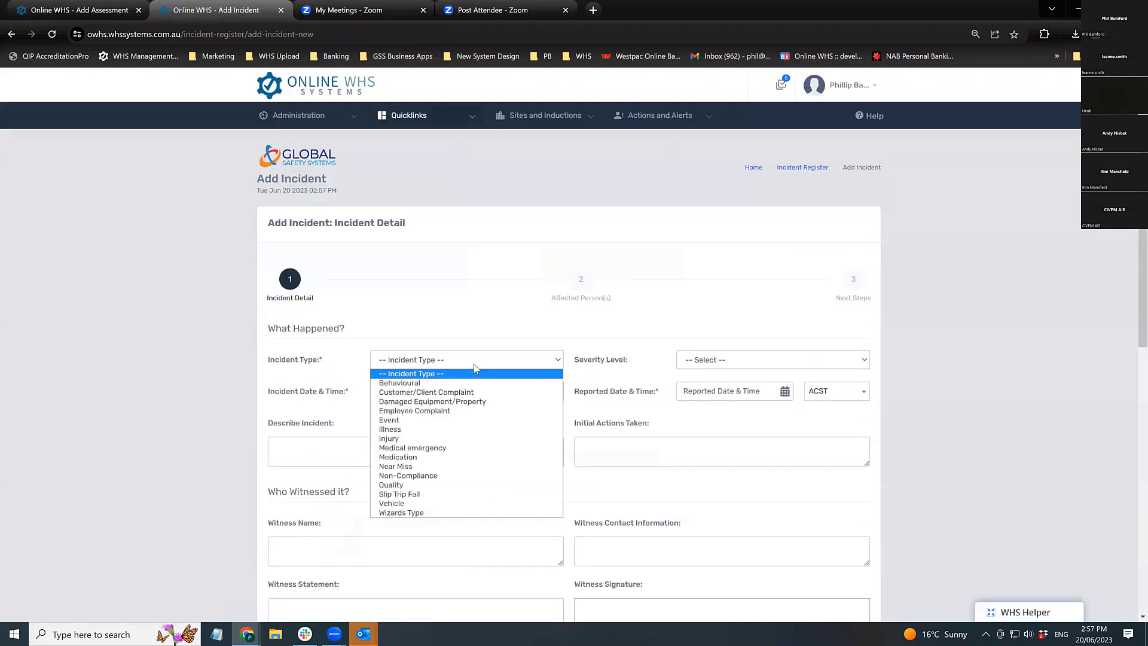
click(418, 421)
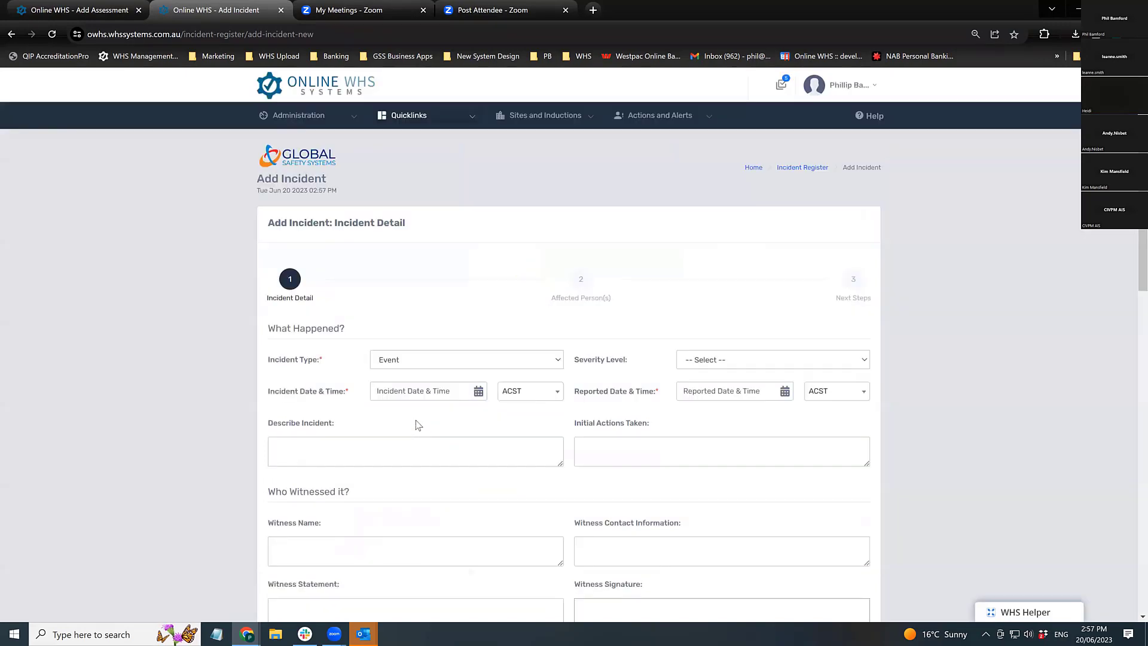
Examine the additional details section that the Event type adds to the incident form.
scroll(422, 419, down, 2)
scroll(650, 473, down, 6)
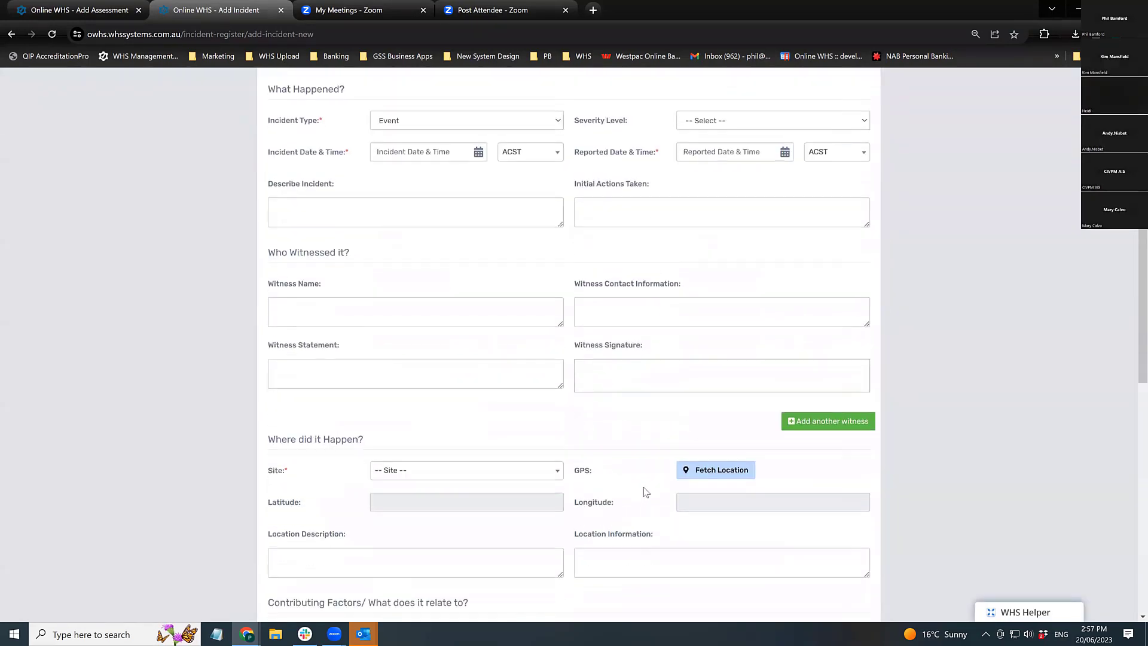
scroll(637, 470, down, 6)
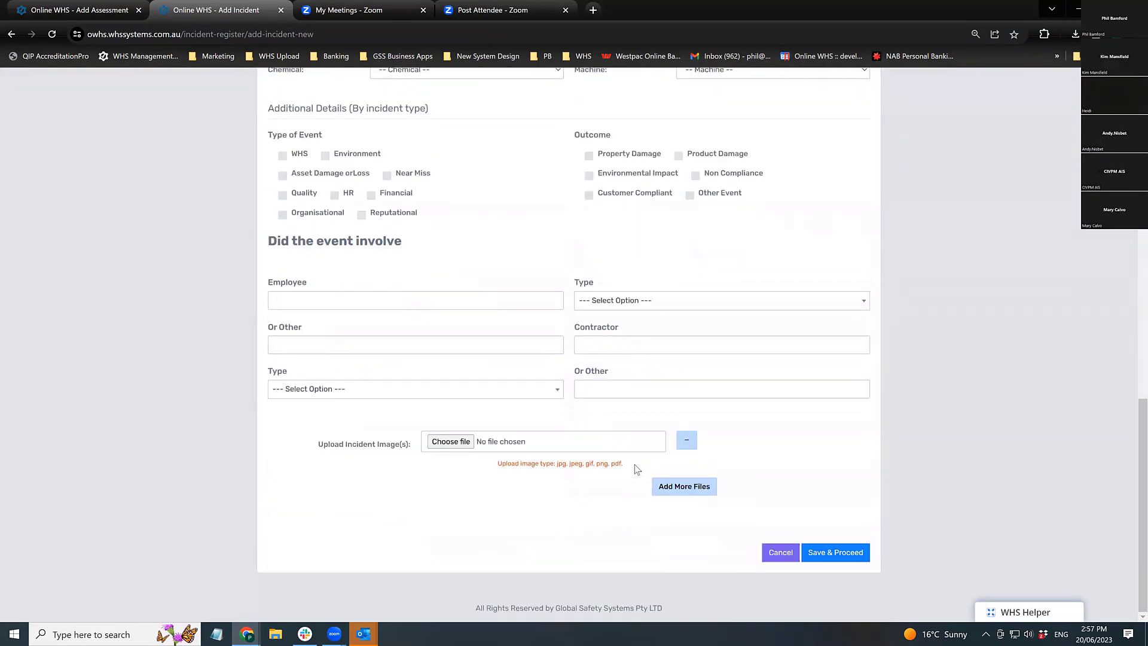
scroll(459, 453, up, 1)
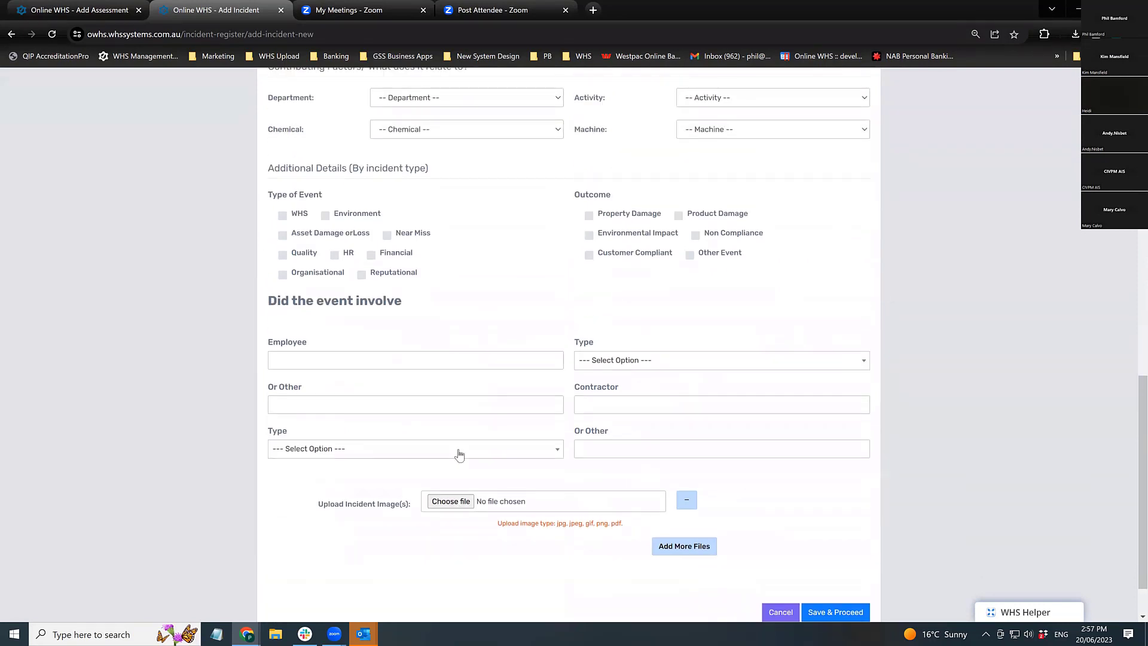
scroll(425, 421, up, 2)
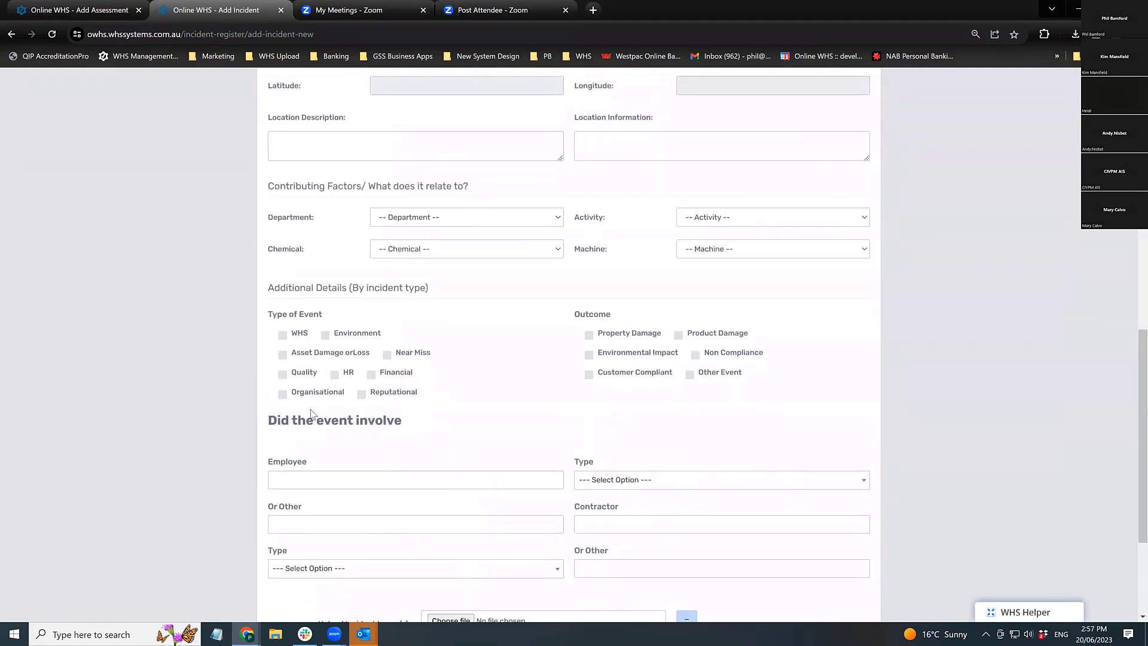
scroll(383, 461, up, 6)
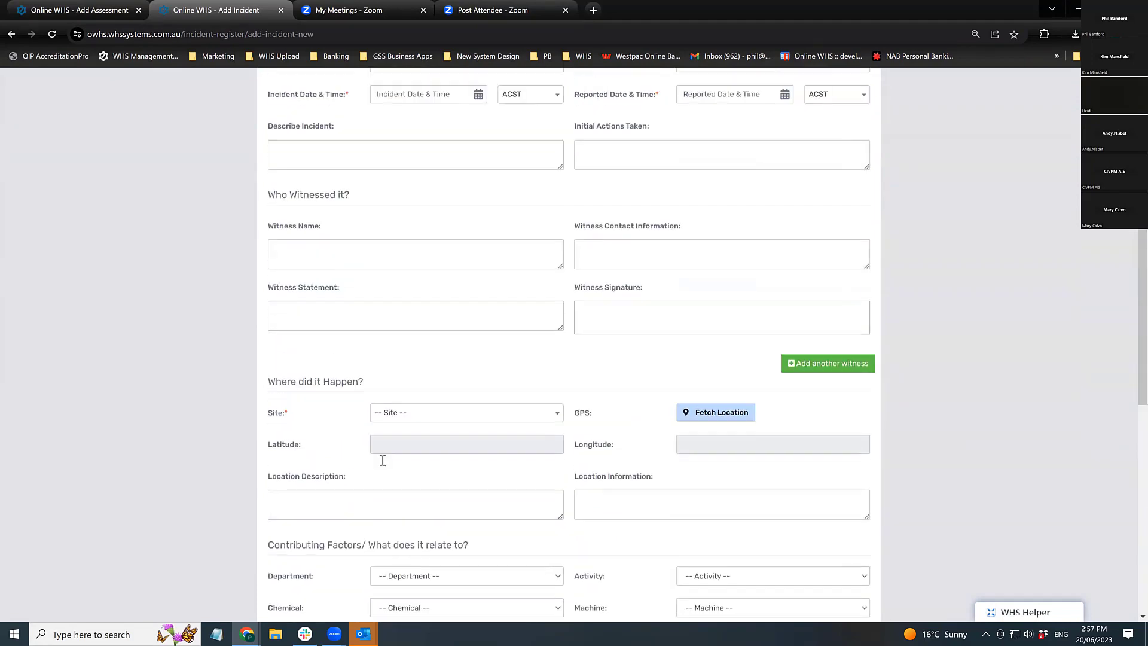
scroll(383, 460, up, 5)
Change the incident type to Quality and tick Product Damage as the outcome in the additional details.
click(525, 359)
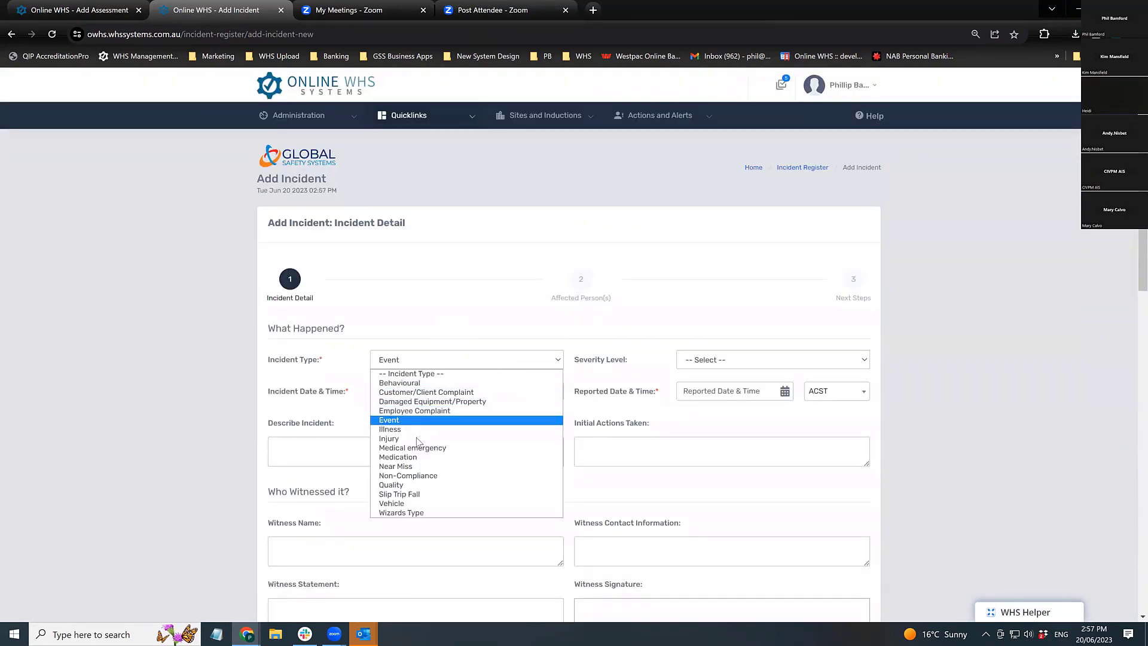
click(411, 485)
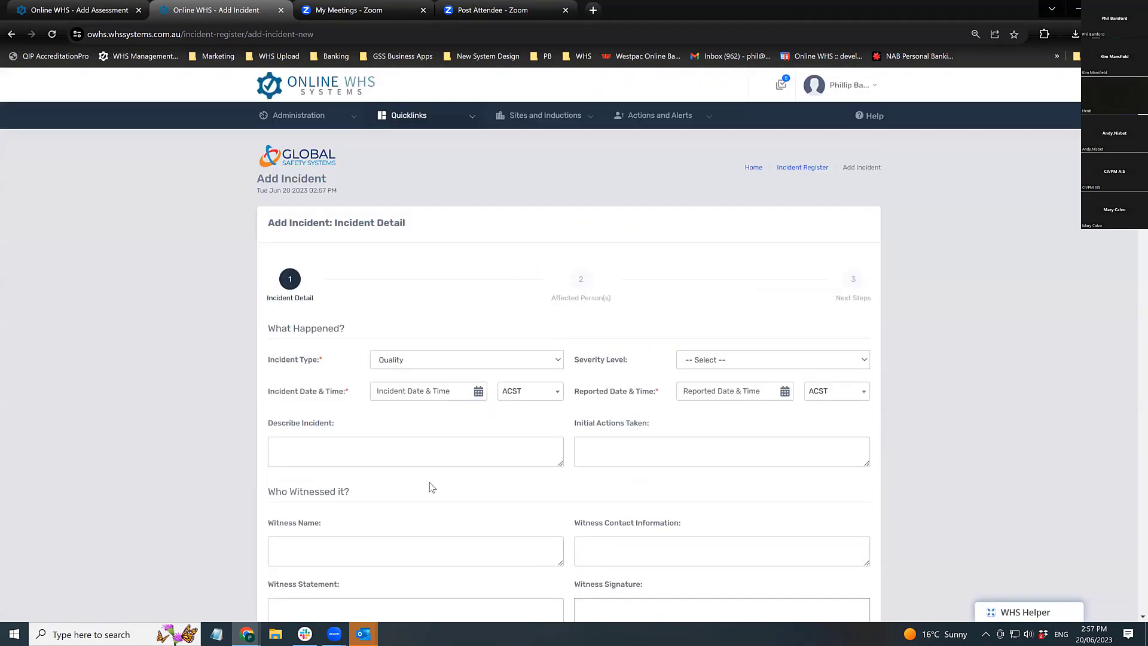
scroll(432, 488, down, 8)
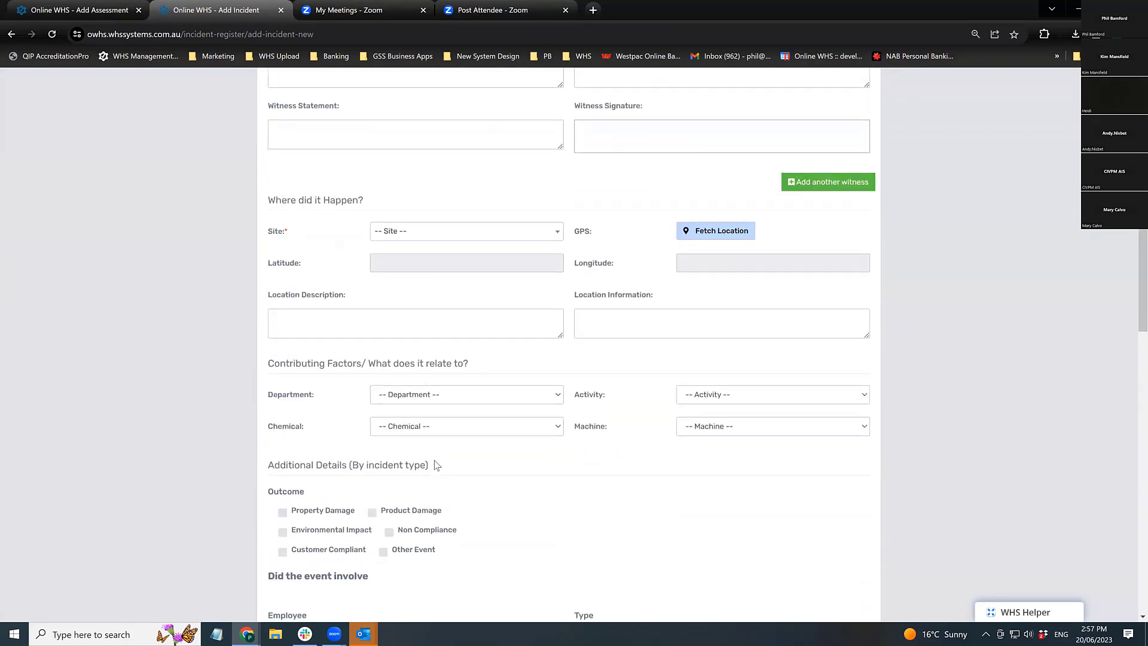
scroll(435, 467, down, 3)
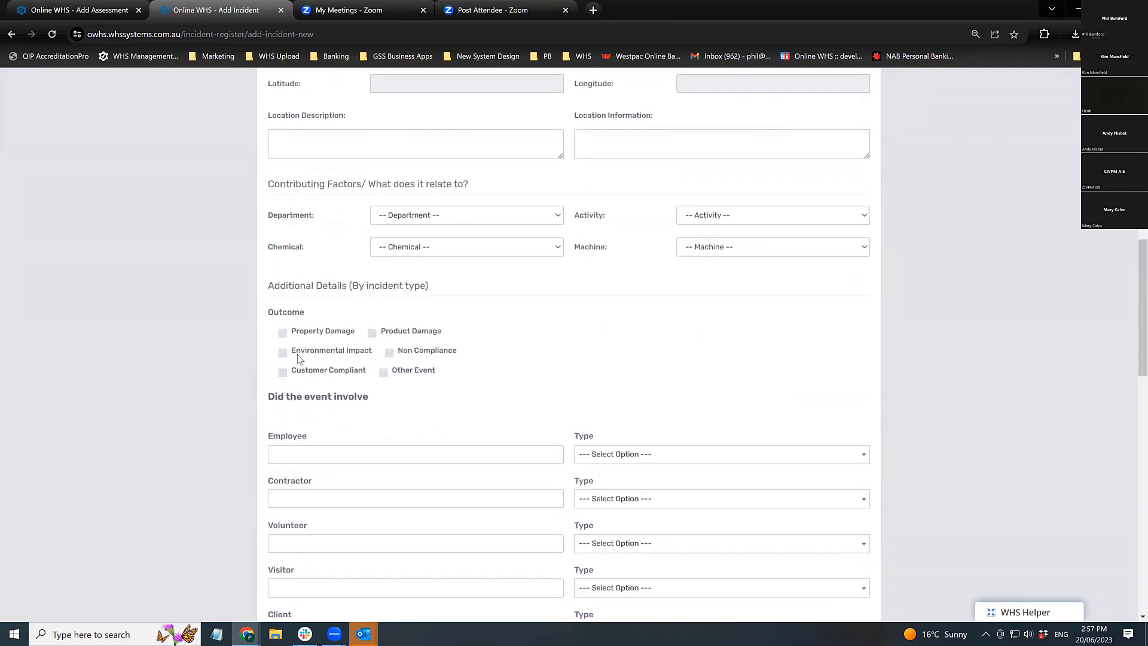
click(372, 333)
Enter VVXCVV as the involved employee and set the employee's type to Main Injured Person.
scroll(370, 347, down, 2)
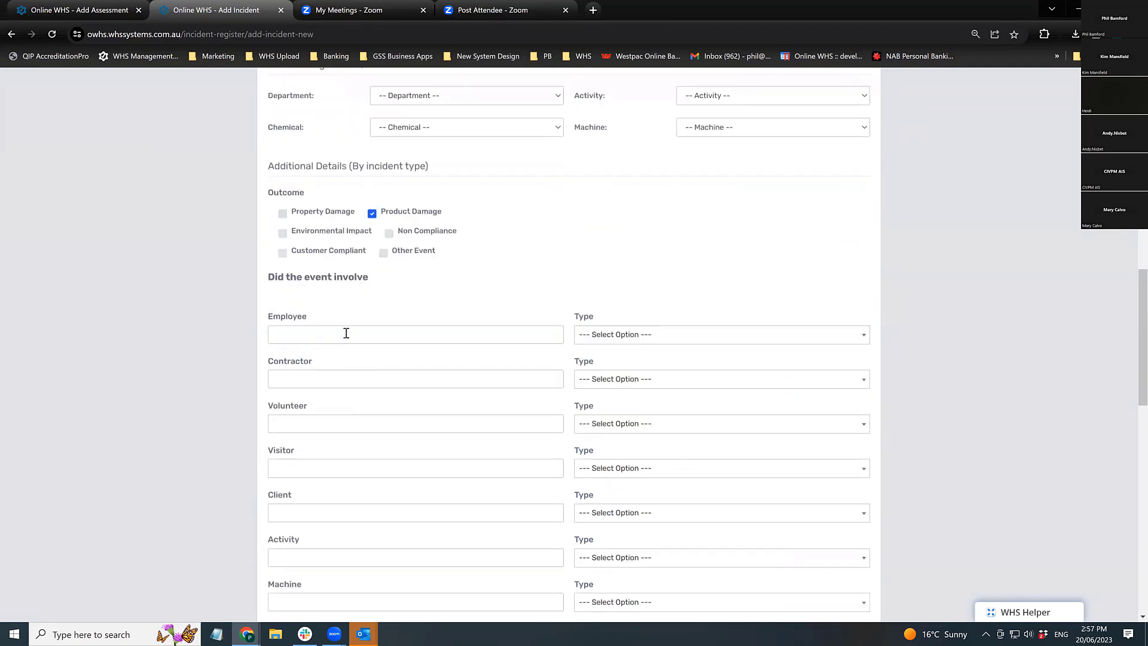
click(347, 333)
text(VVXCVV)
click(665, 336)
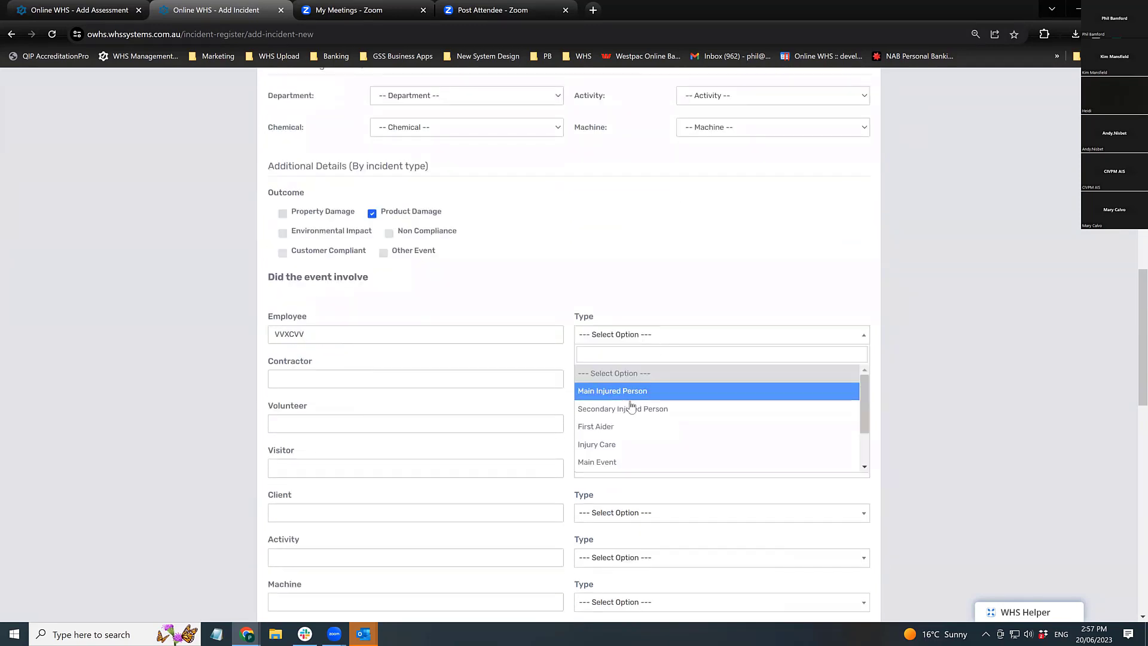
click(628, 392)
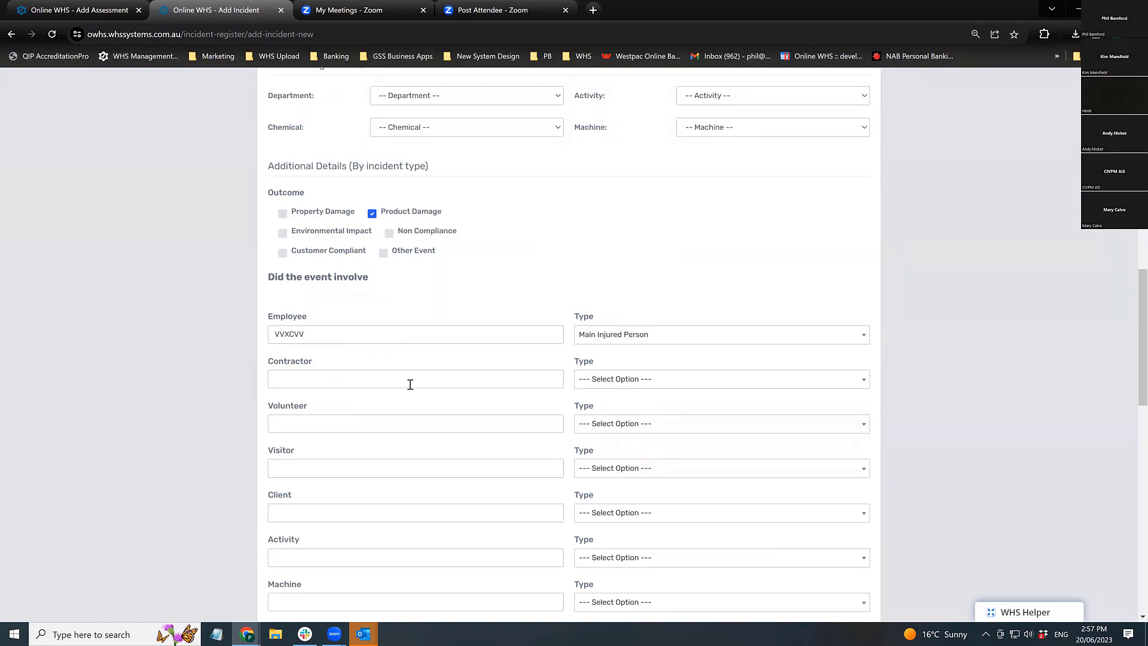
Enter XCVCVXC as the involved contractor and set the contractor's type to First Aider.
click(378, 386)
text(XCVCVXC)
click(653, 382)
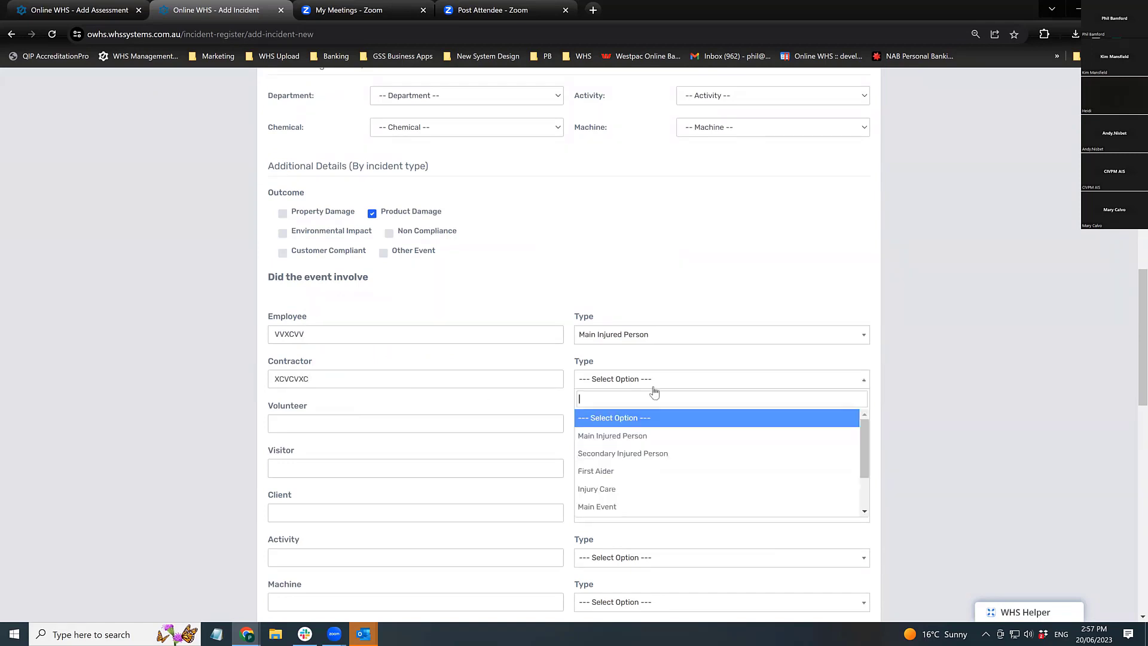
click(598, 470)
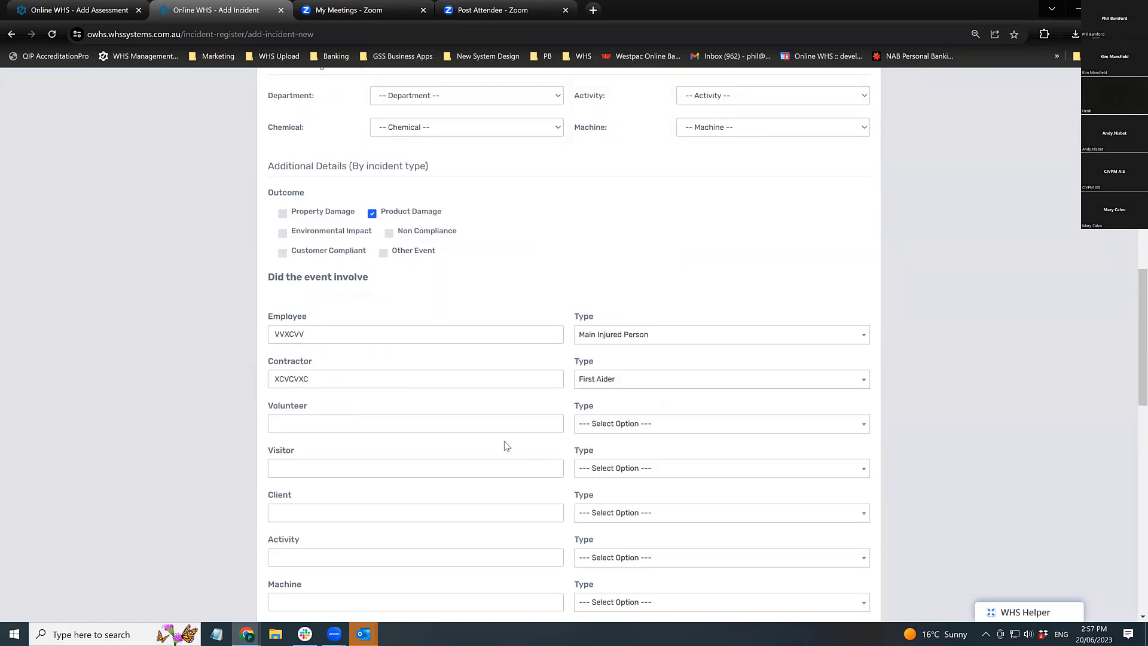
Examine the remaining involvement, product, location, statement and image upload fields of the Quality incident form.
scroll(505, 443, down, 1)
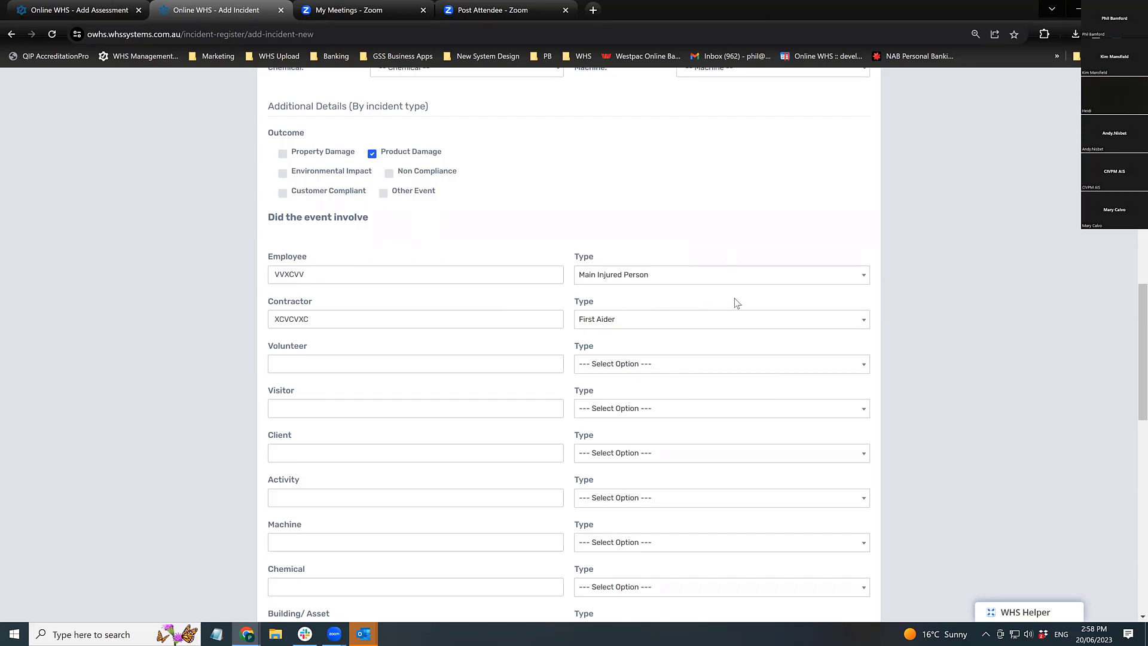
scroll(737, 303, down, 9)
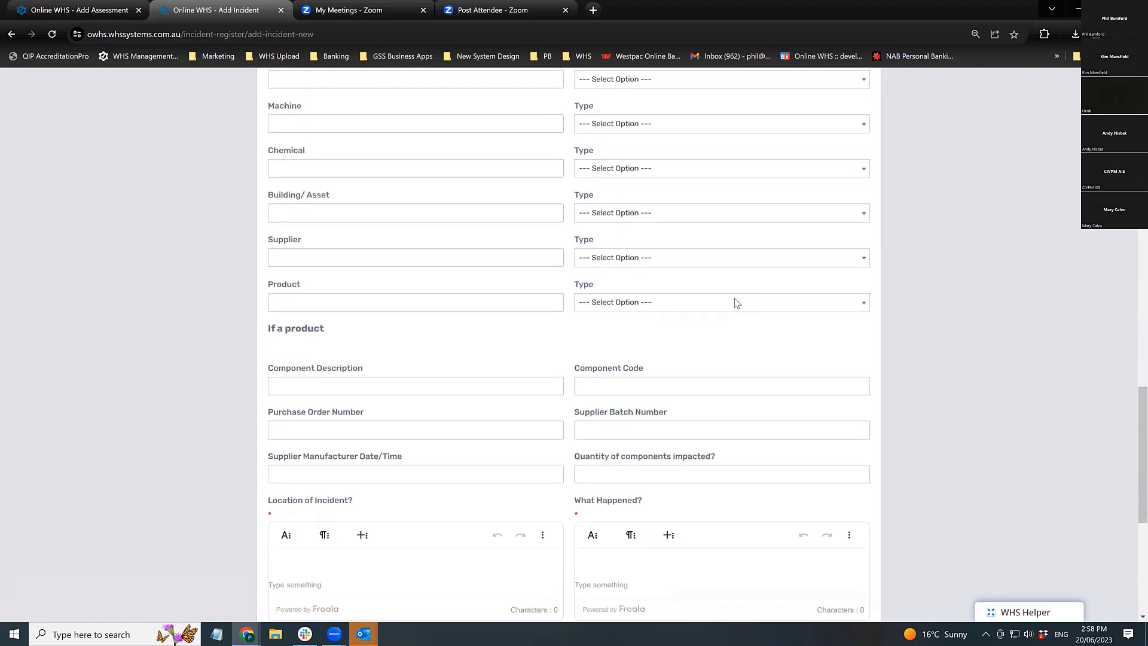
scroll(736, 303, down, 4)
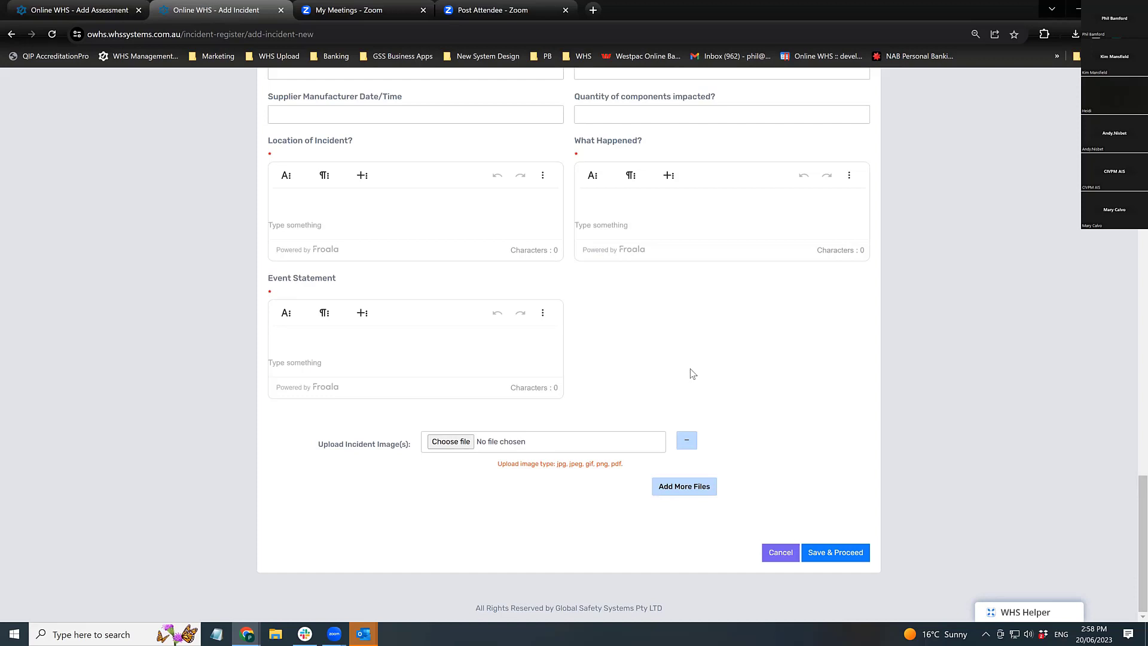
scroll(692, 374, up, 4)
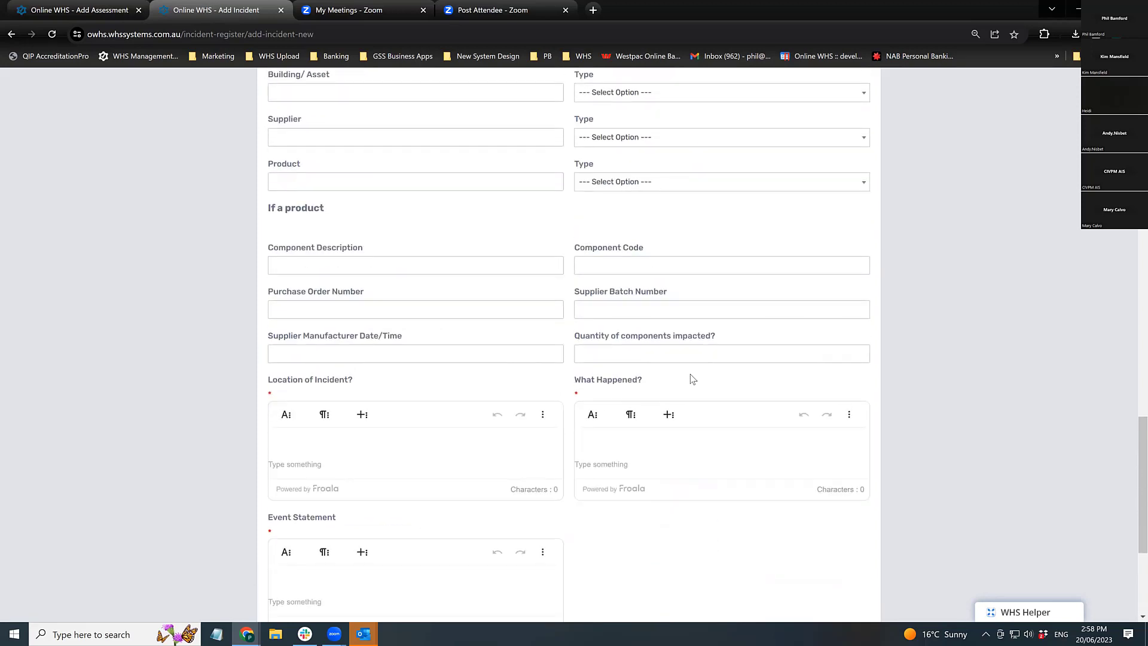
scroll(692, 379, up, 3)
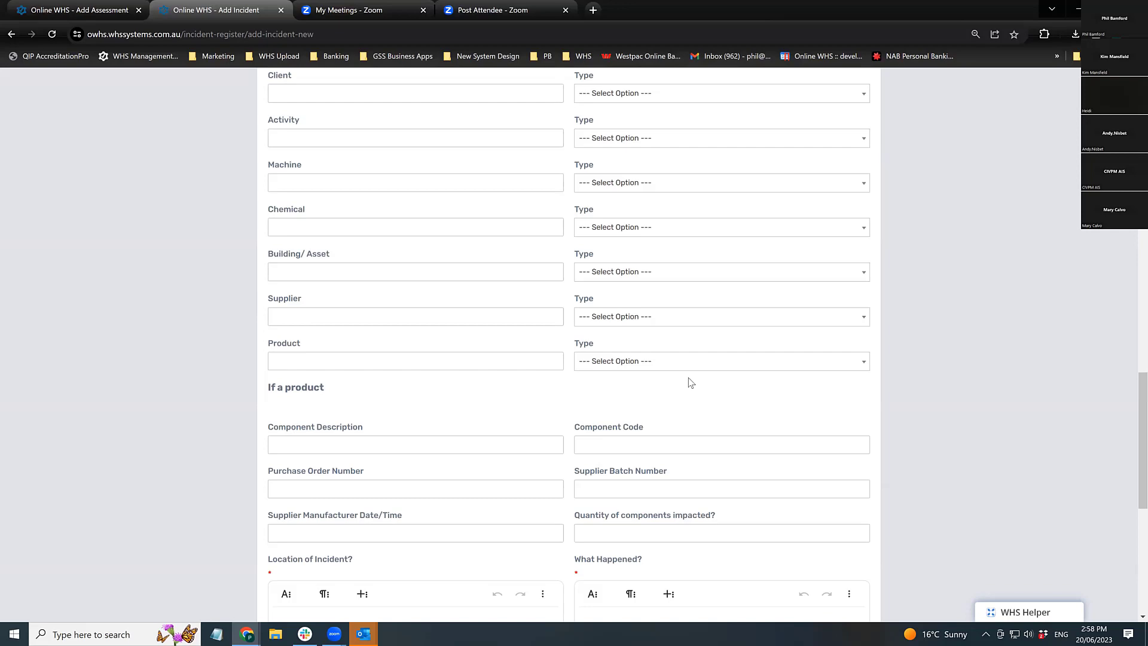
scroll(646, 426, up, 12)
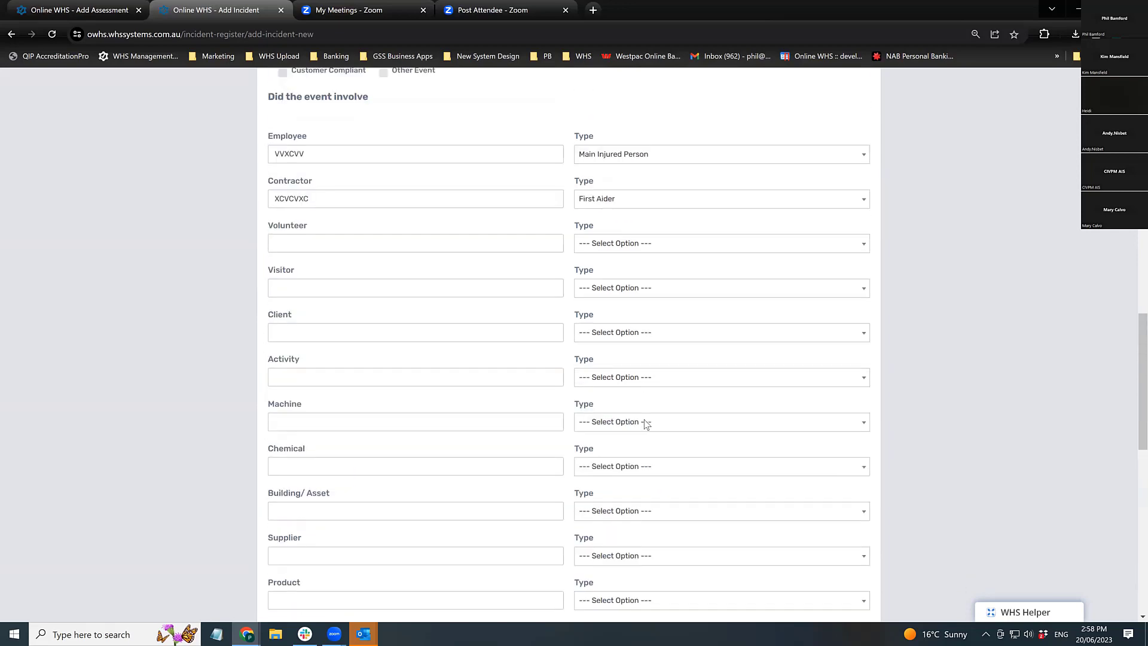
Set the site where the incident happened to VIC (Online WHS Systems).
scroll(646, 425, up, 3)
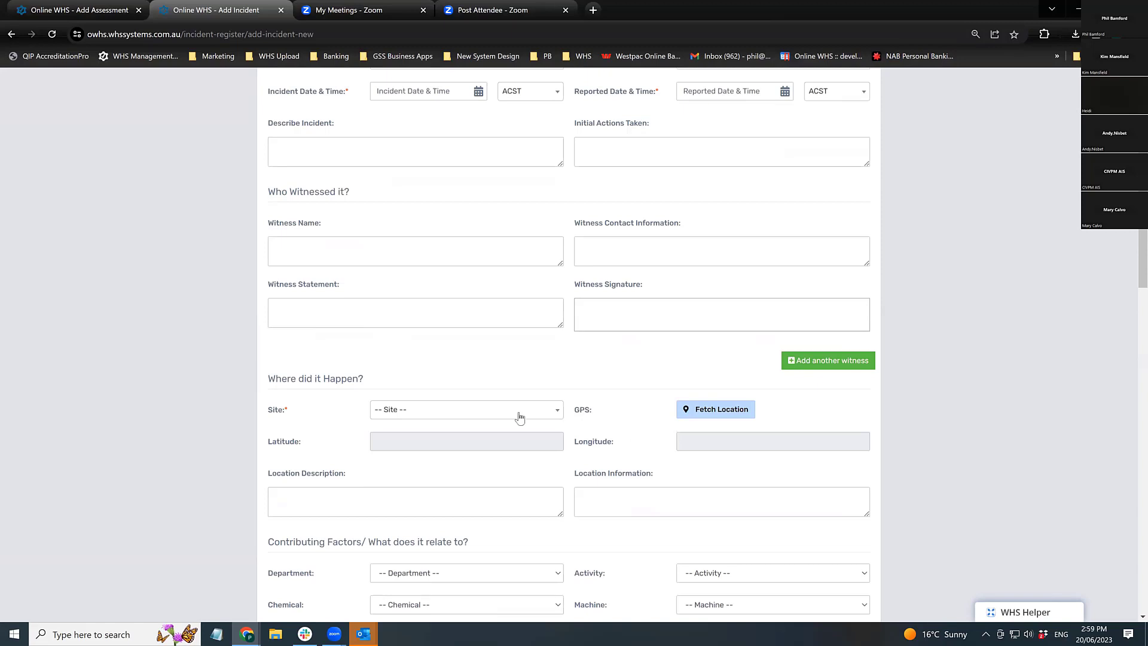
click(548, 411)
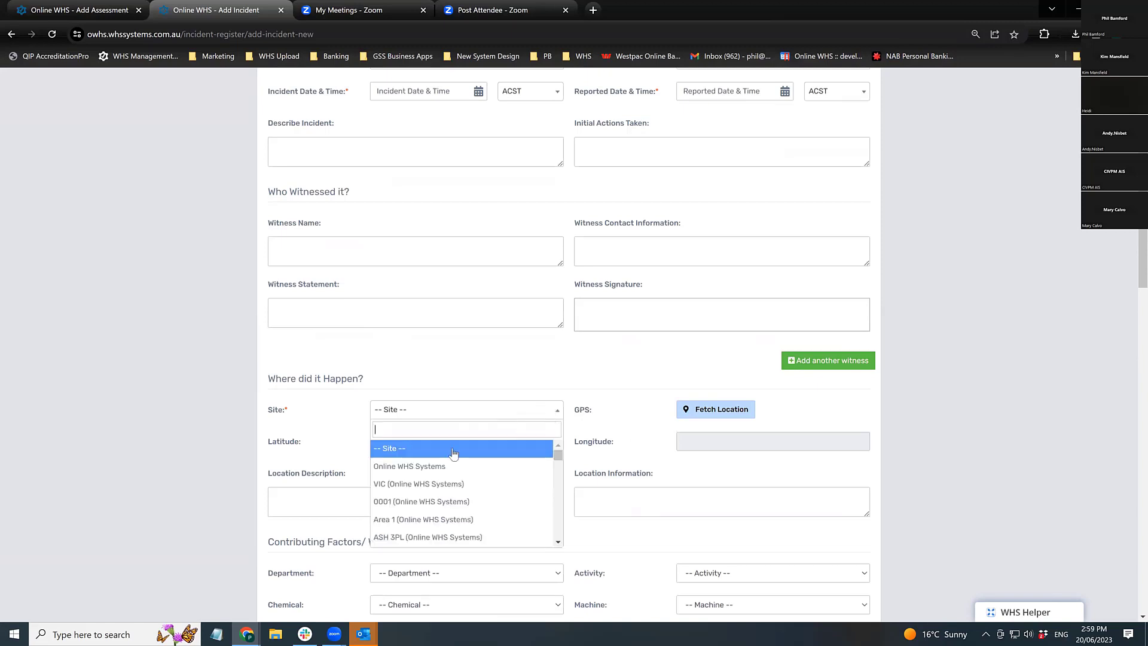
click(433, 484)
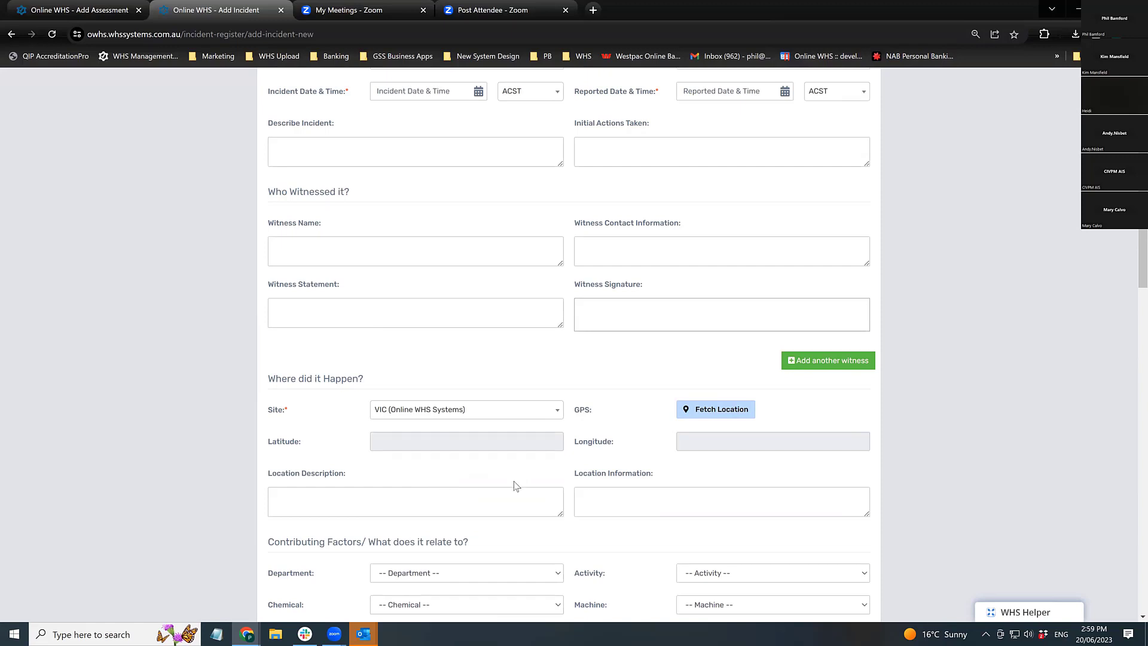
Fetch the incident's GPS coordinates by dropping a pin on the map beside Curtin Aquatic Research Lab and confirming it.
click(710, 411)
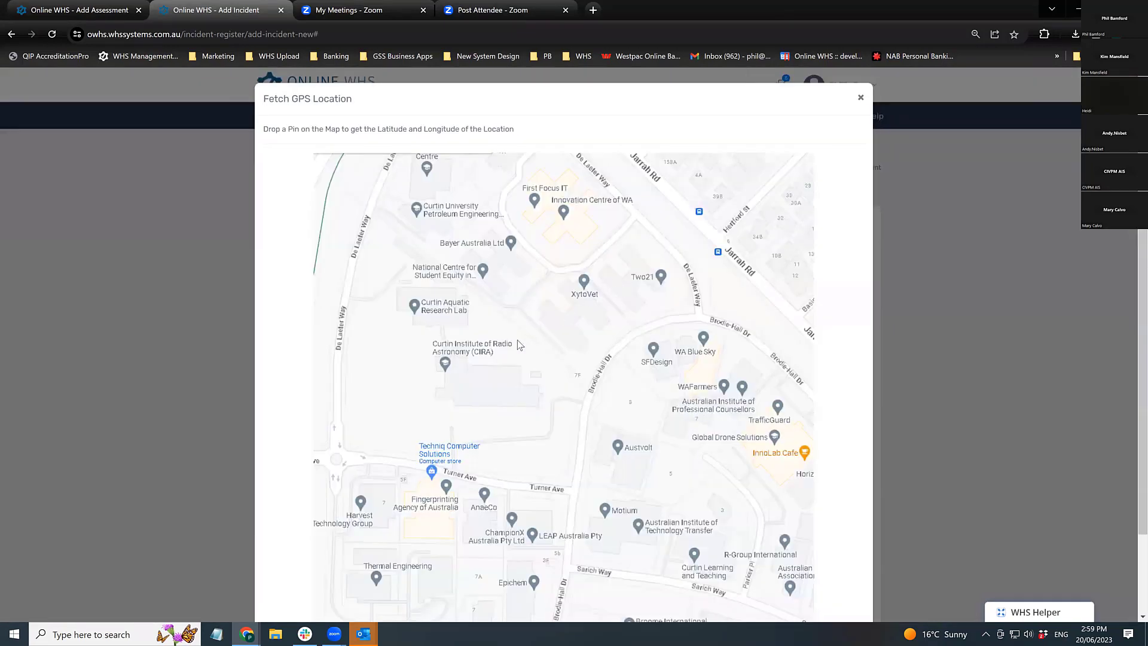
click(478, 307)
scroll(854, 365, down, 2)
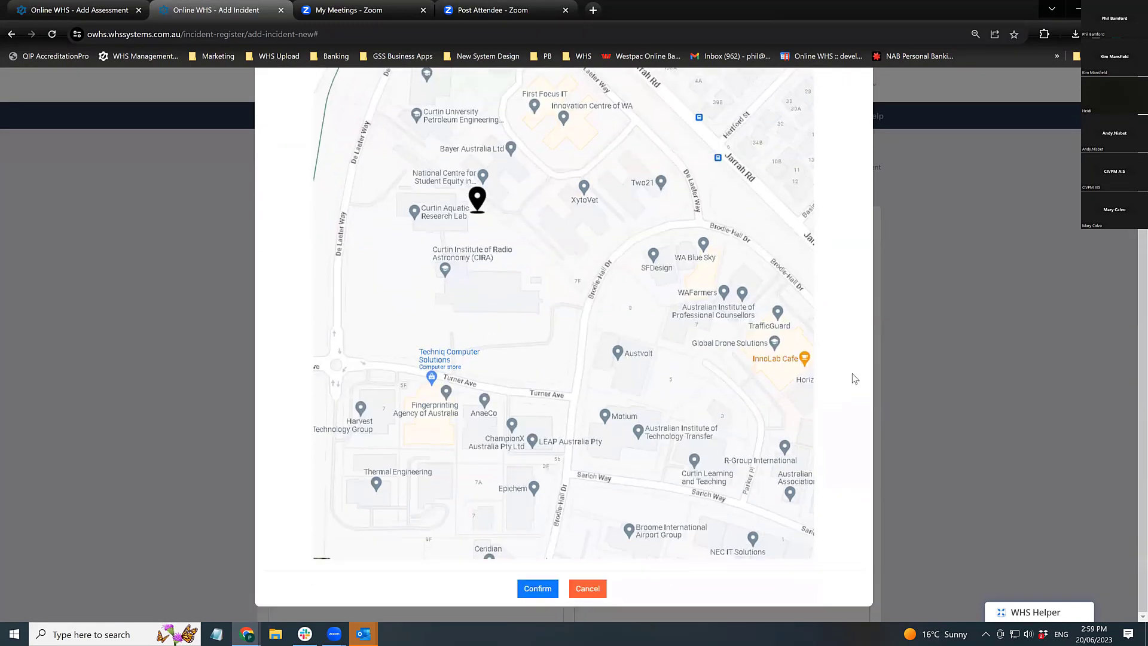
click(537, 588)
scroll(538, 569, down, 4)
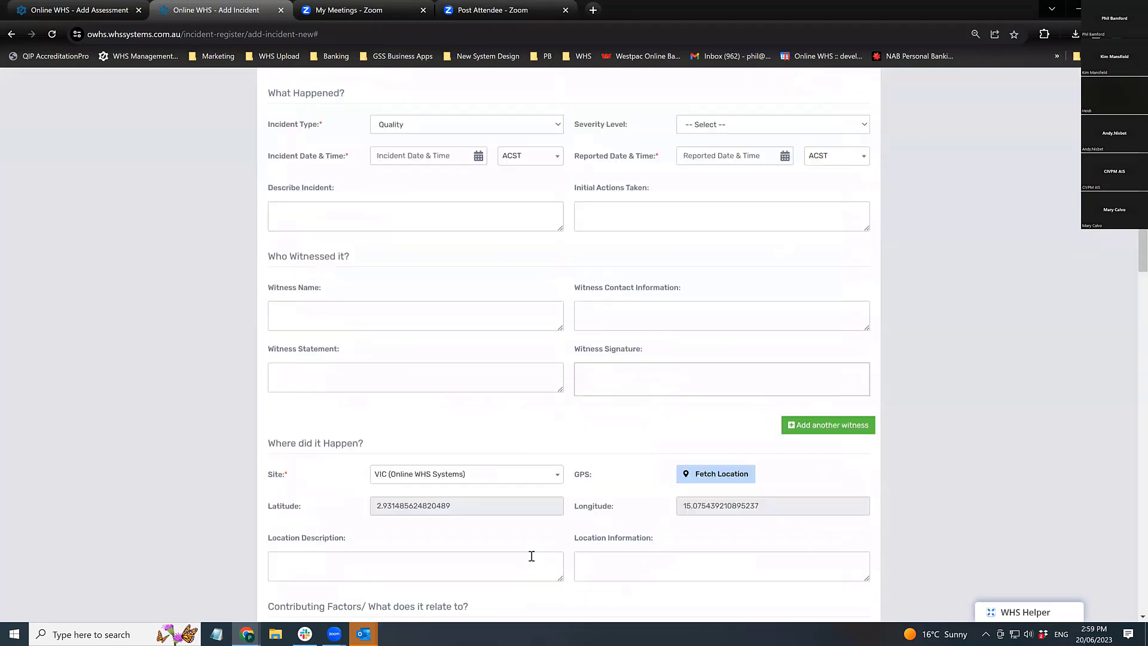
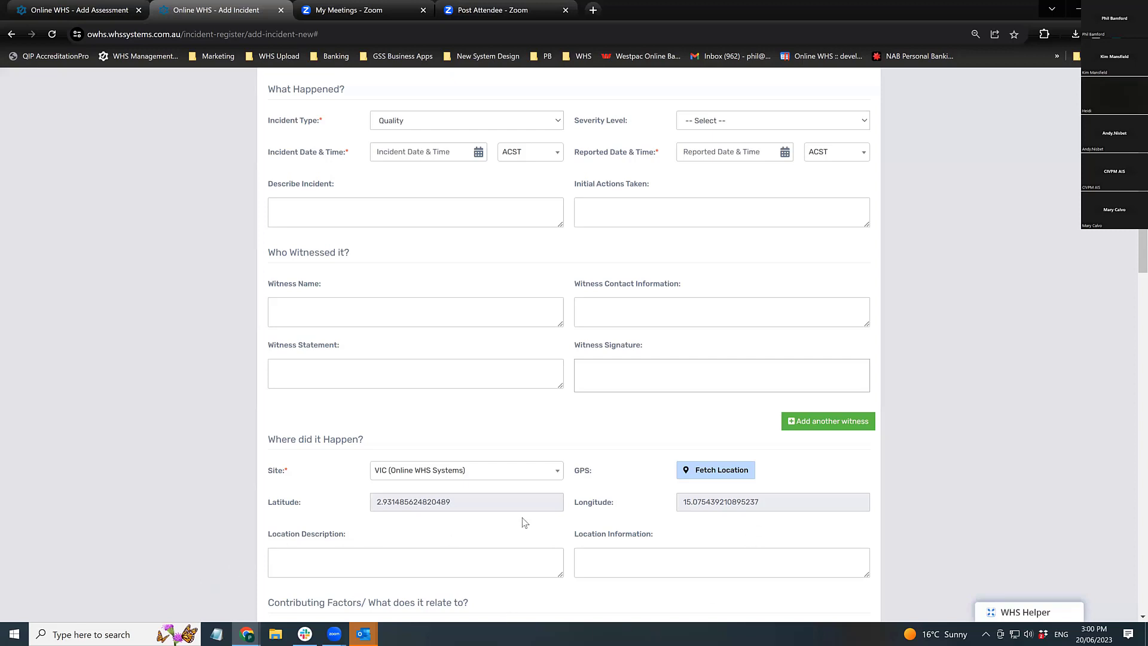
Switch to File Explorer and open the folder Dropbox > GSS > Branding and Promotion > New Business Intro Deck > report graphics.
click(278, 633)
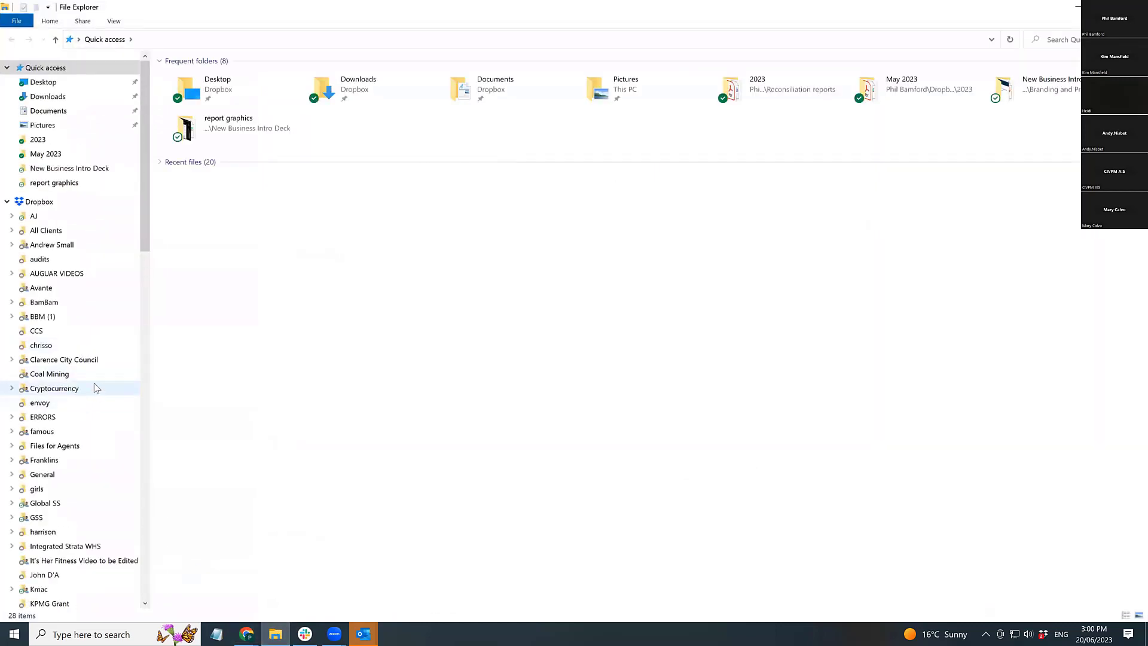
scroll(93, 389, down, 3)
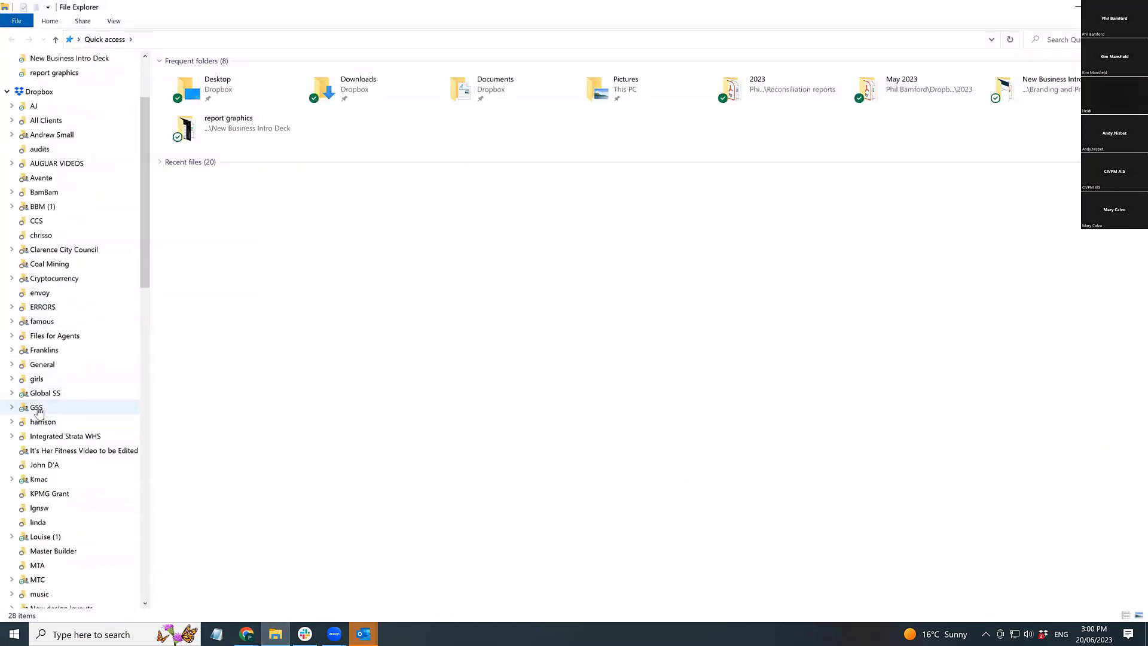
click(36, 409)
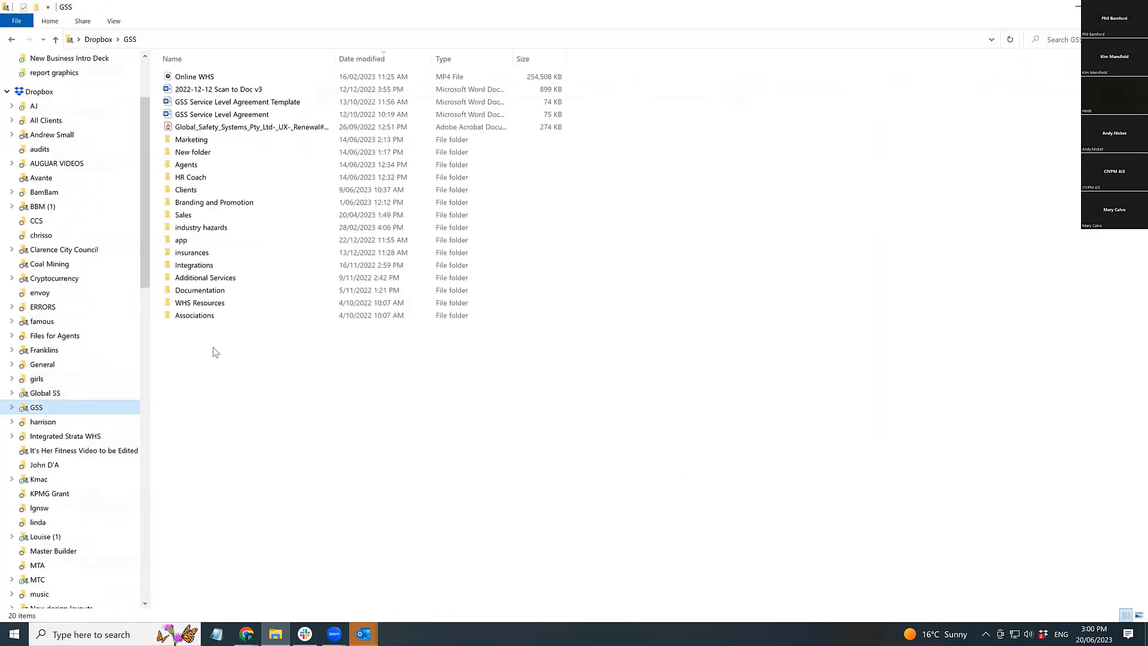
double_click(233, 204)
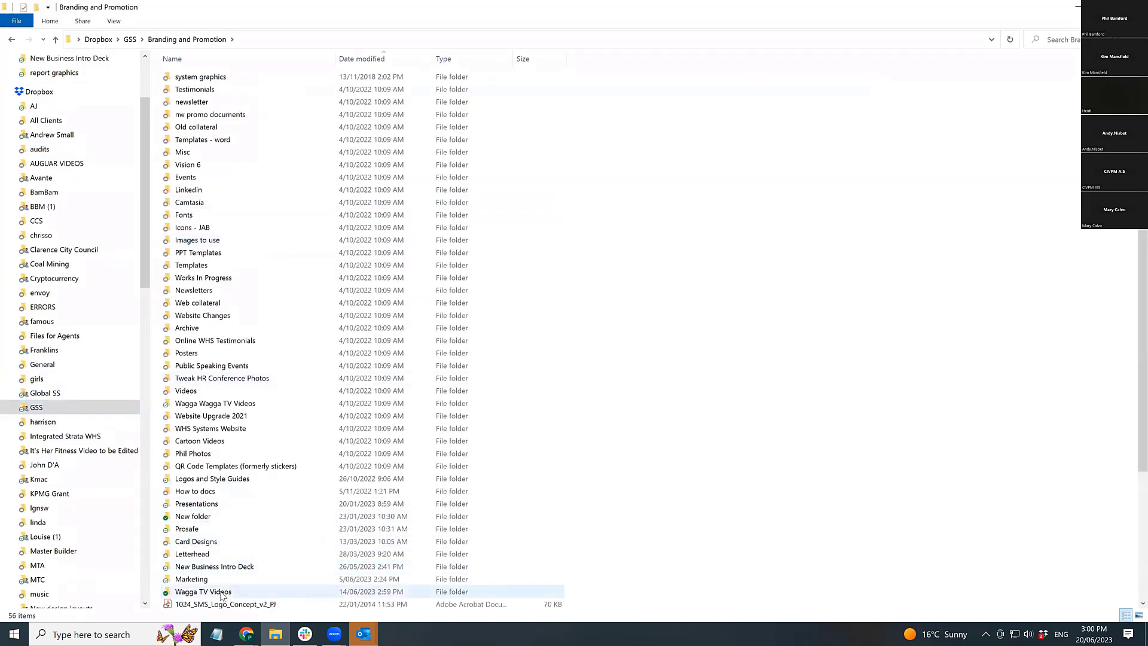
double_click(217, 567)
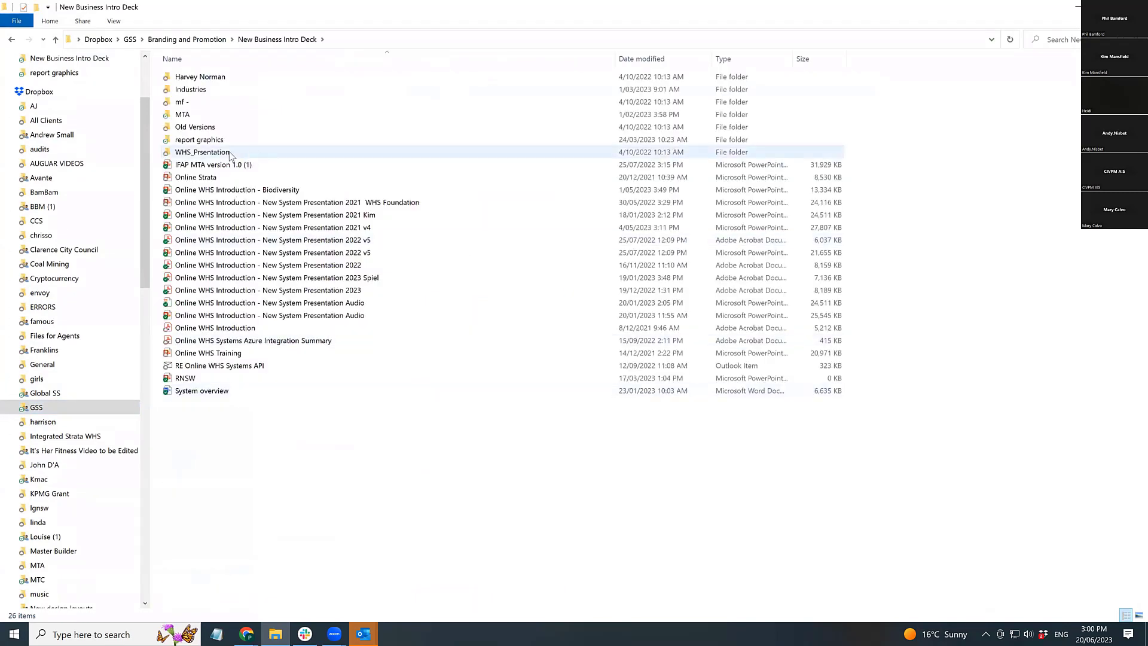
double_click(203, 142)
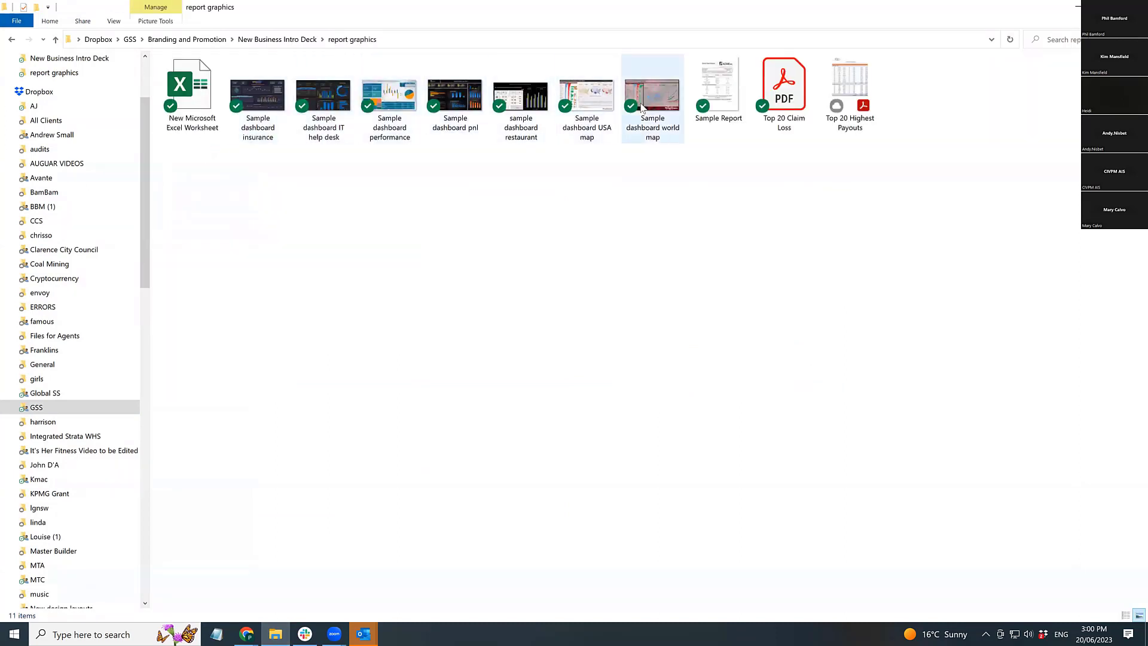
View the sample dashboard images of the USA map and the world map, and close the image viewer.
double_click(597, 103)
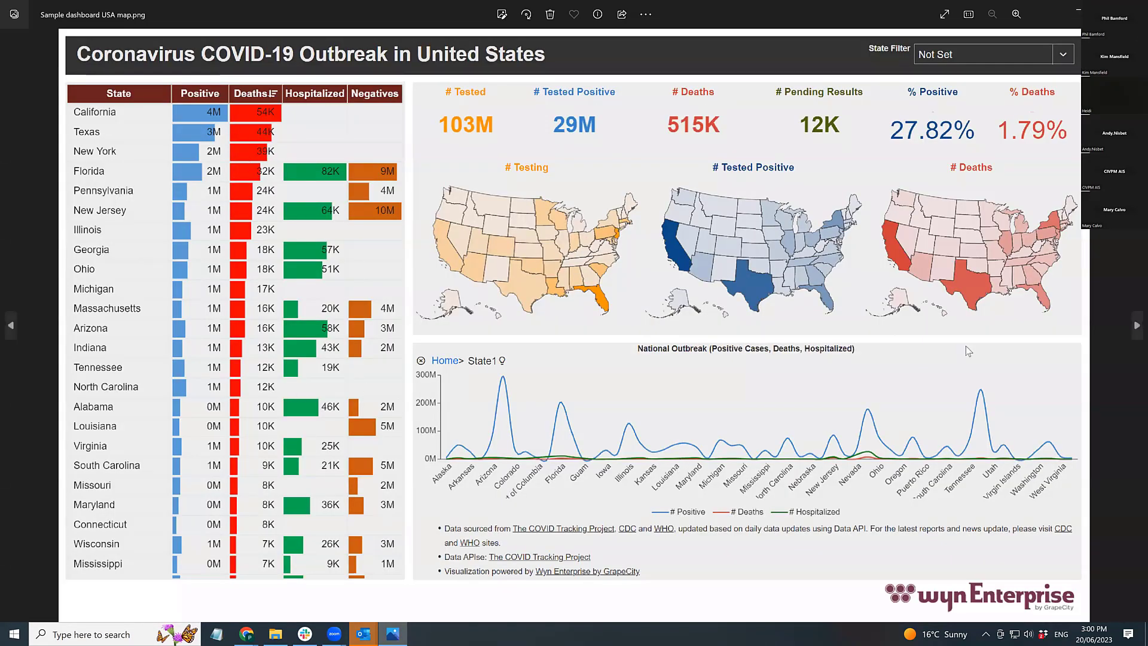
click(1136, 325)
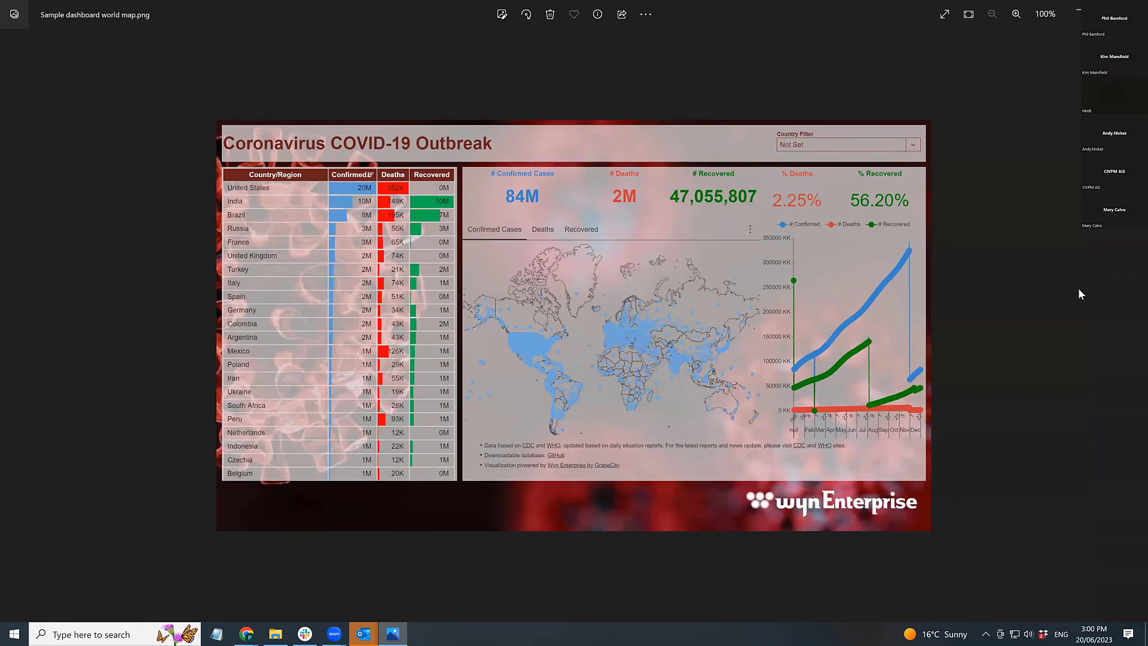
key(alt+F4)
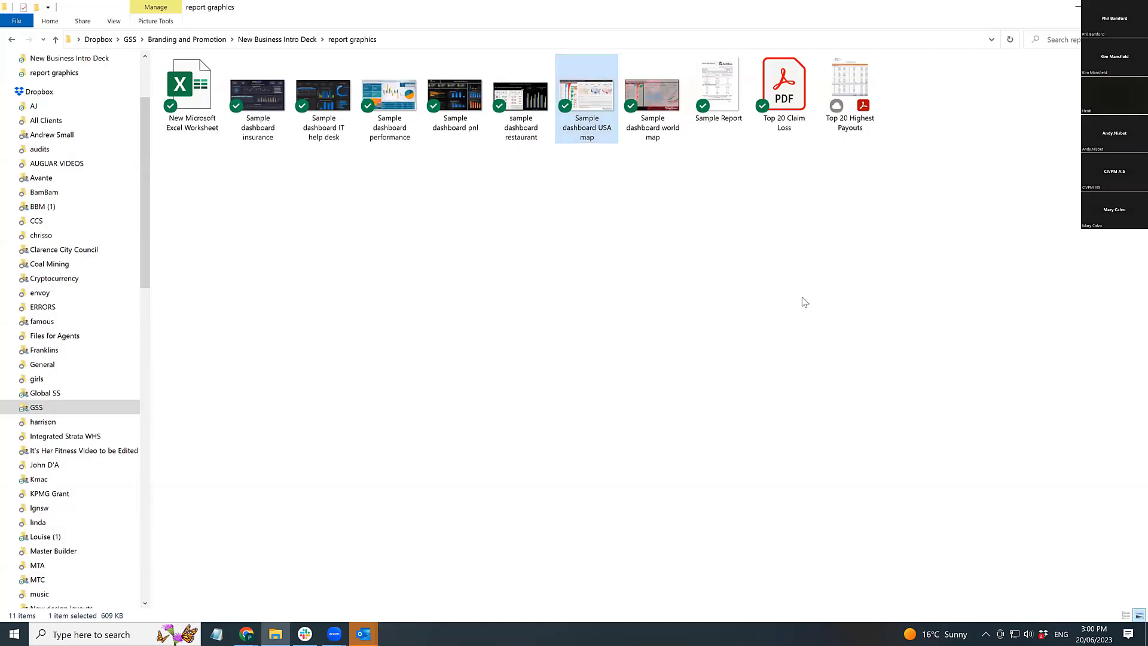
Switch back to the browser, leave the incident form for the dashboard, and open the incident register from Injury Management.
key(alt+Tab)
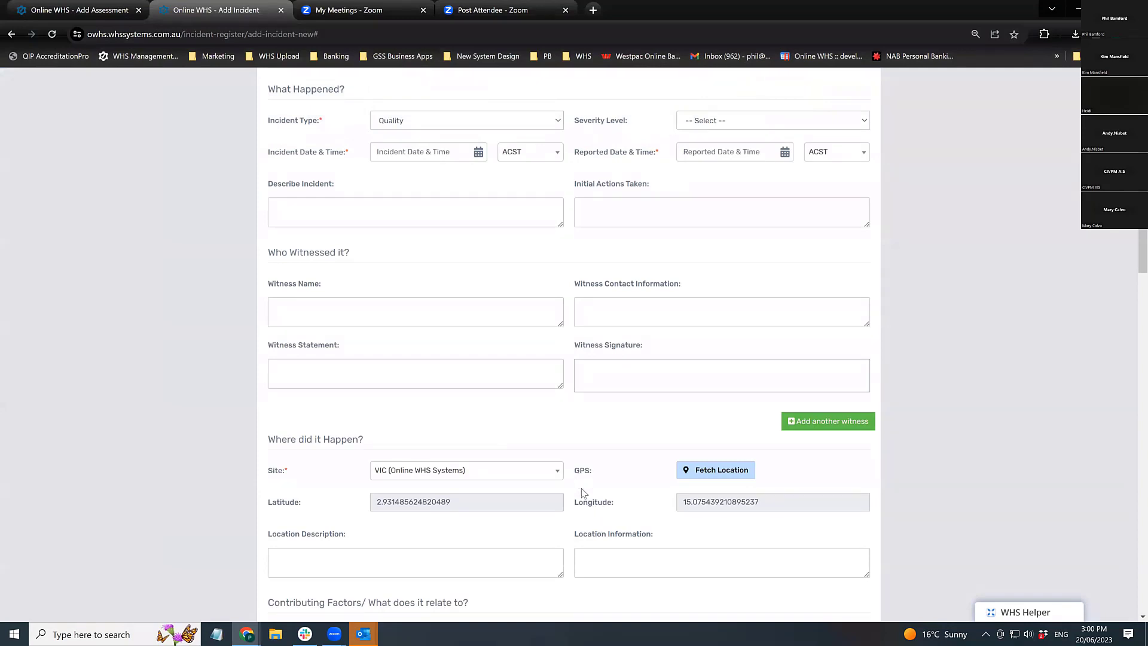
scroll(559, 473, up, 4)
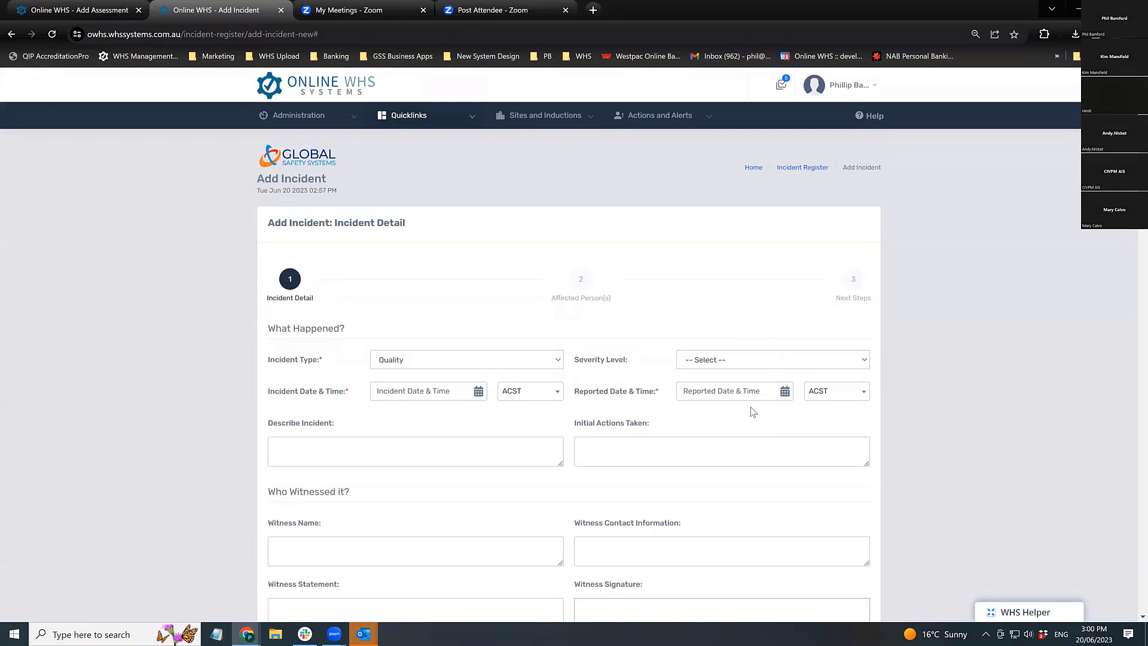
scroll(751, 392, down, 1)
click(755, 109)
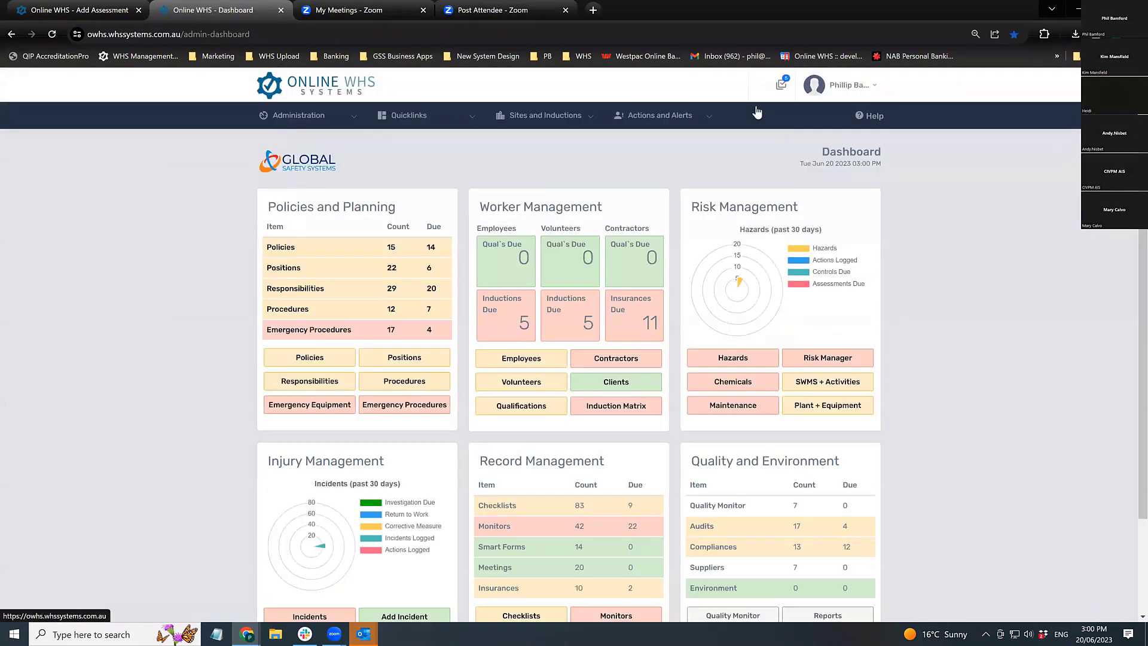
scroll(329, 502, down, 3)
click(328, 500)
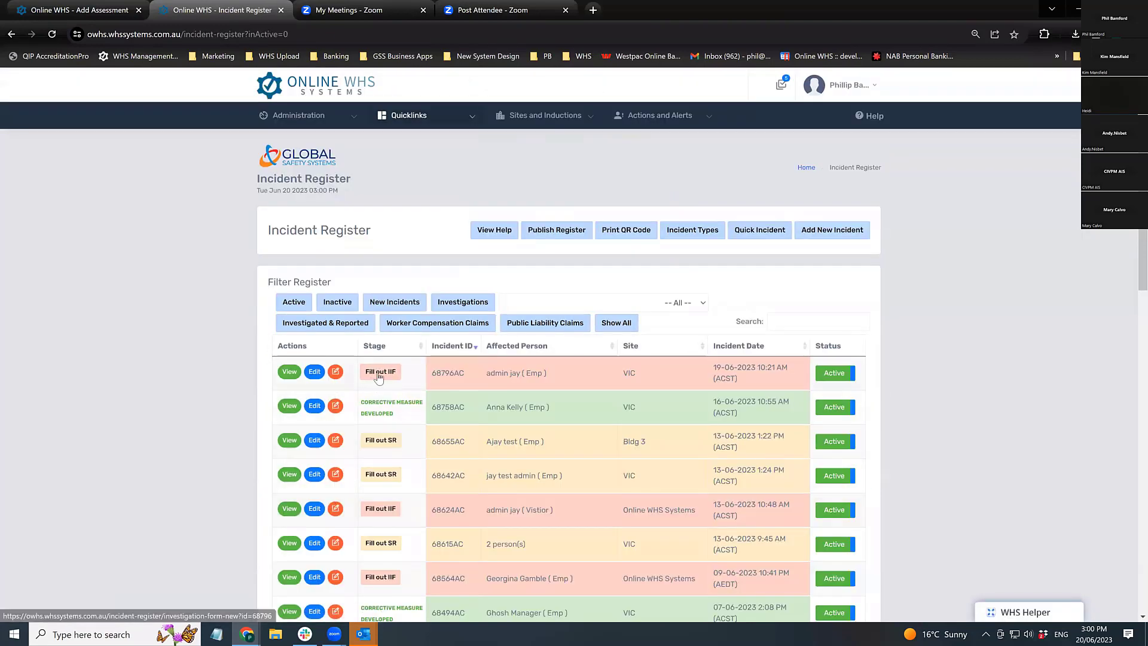
Open the investigation form of the first incident in the register and expand its Contributing Factors section.
click(381, 371)
scroll(552, 447, down, 2)
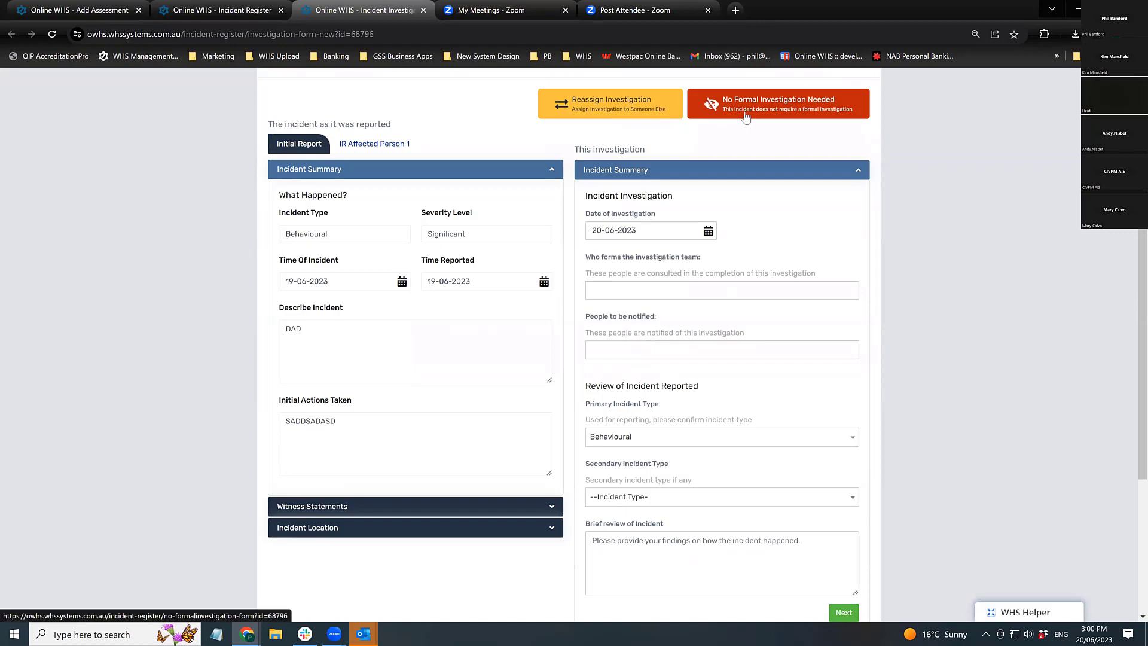
scroll(721, 385, down, 3)
scroll(711, 398, down, 2)
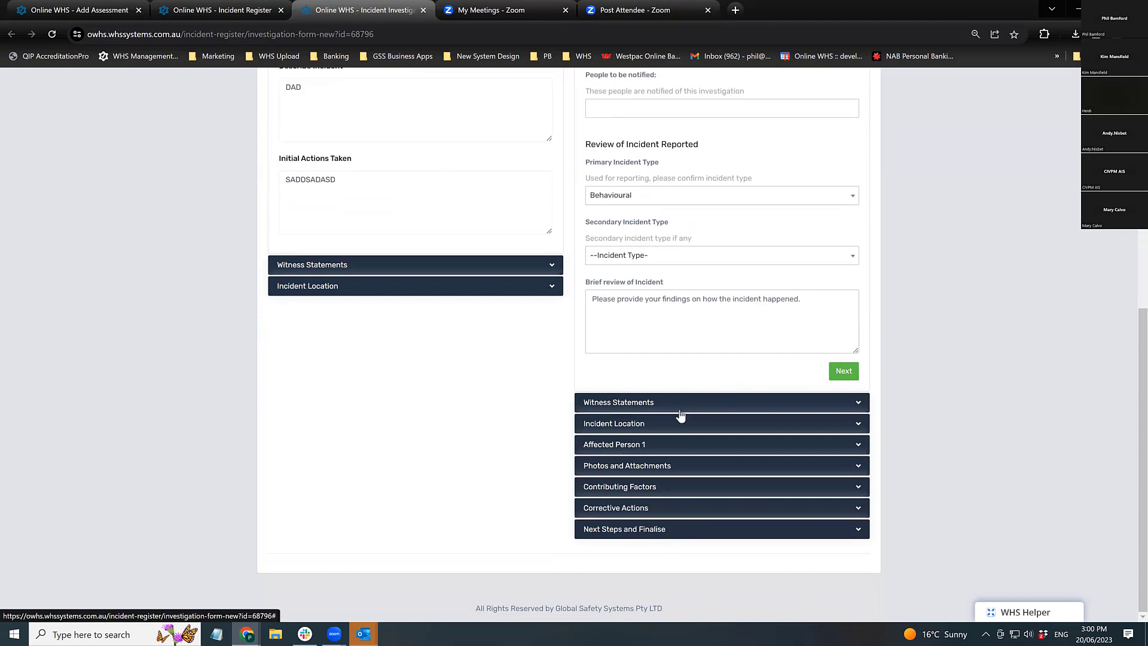
click(656, 487)
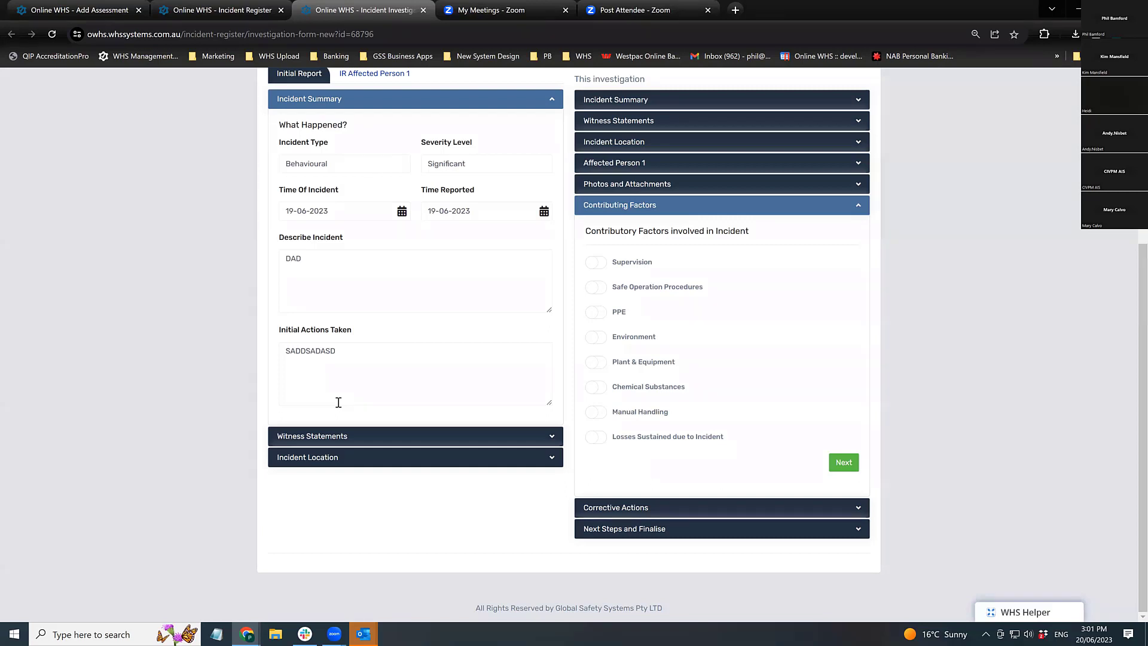
Expand and examine the Witness Statements and Incident Location sections of the initial report.
click(336, 439)
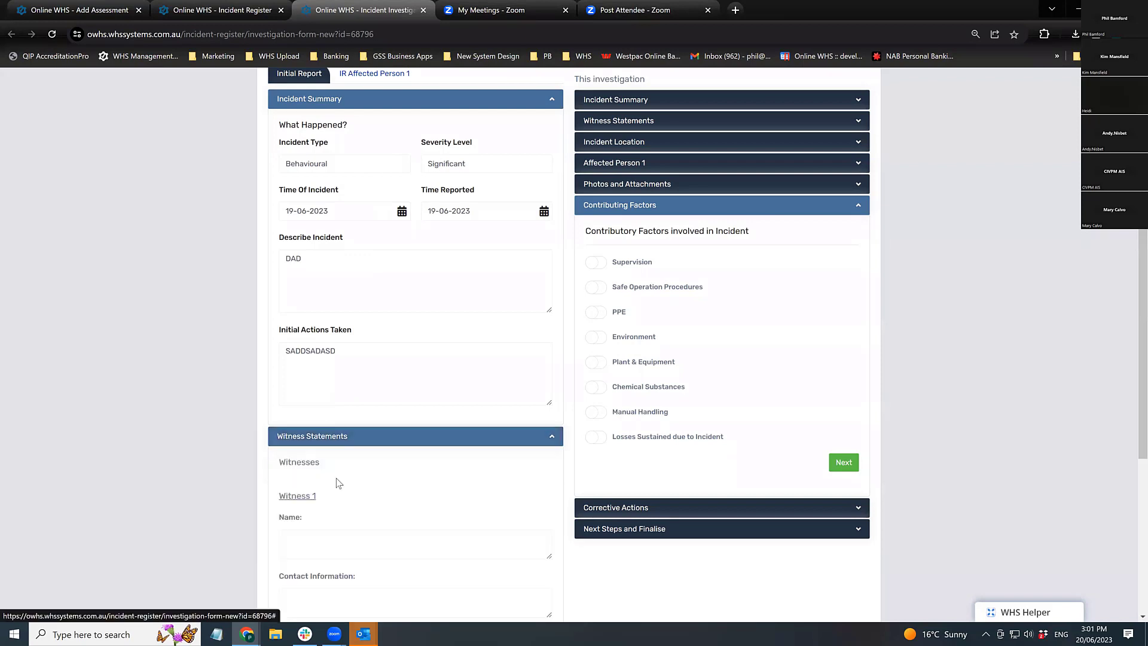
scroll(337, 483, down, 6)
click(367, 536)
scroll(411, 517, down, 4)
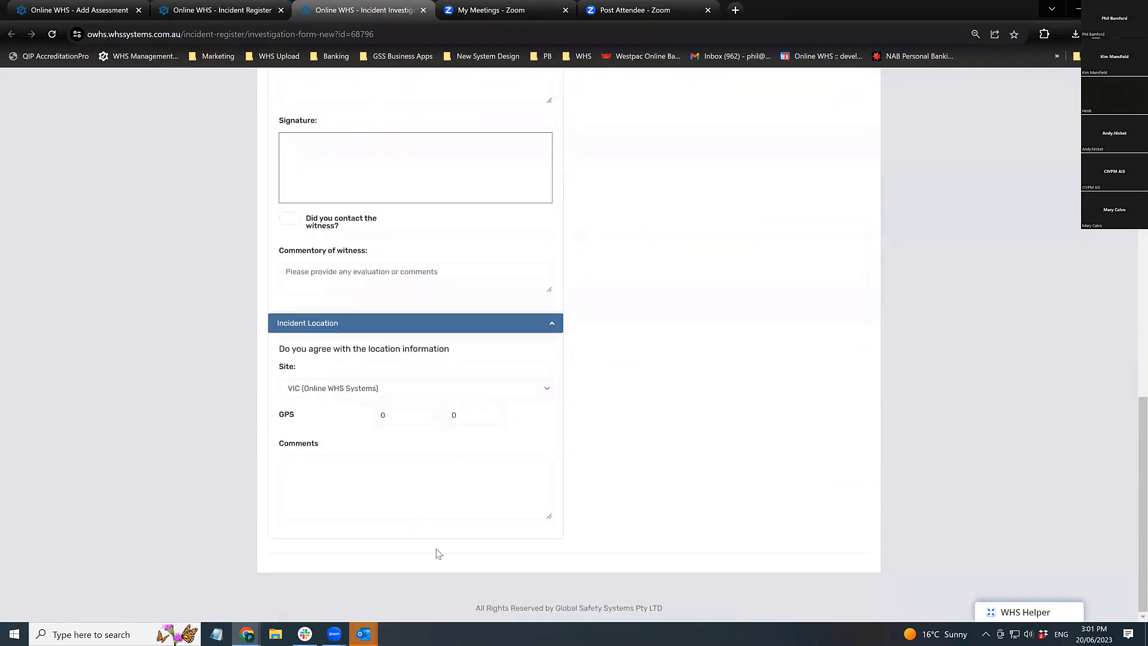
Return to the dashboard from the incident investigation form.
scroll(438, 553, up, 15)
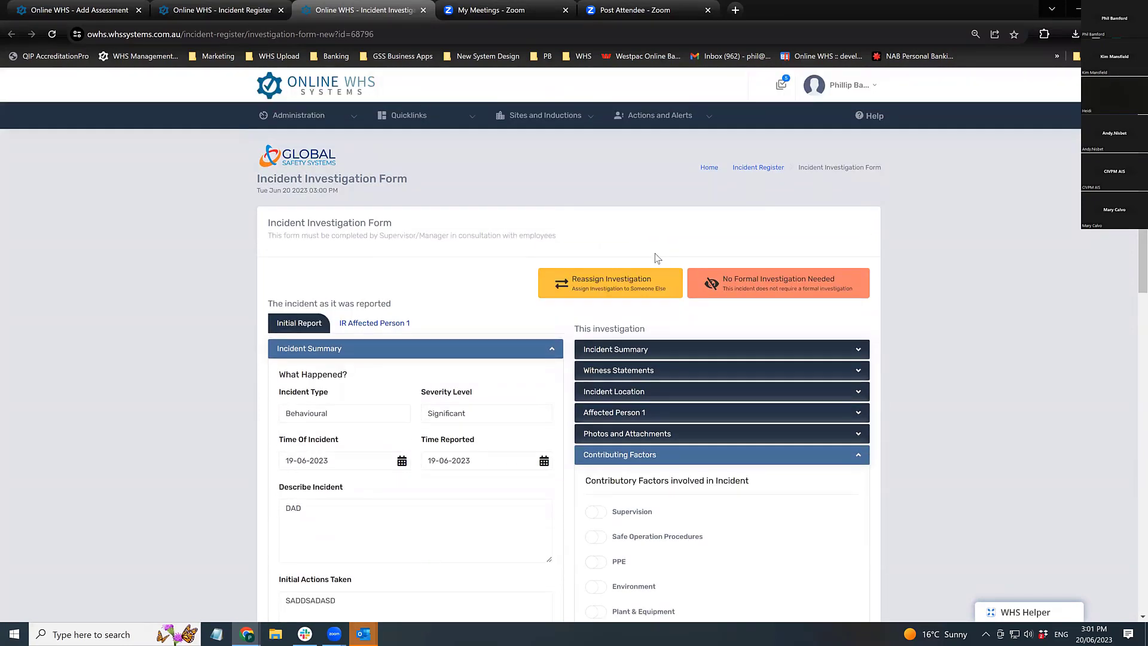
click(710, 169)
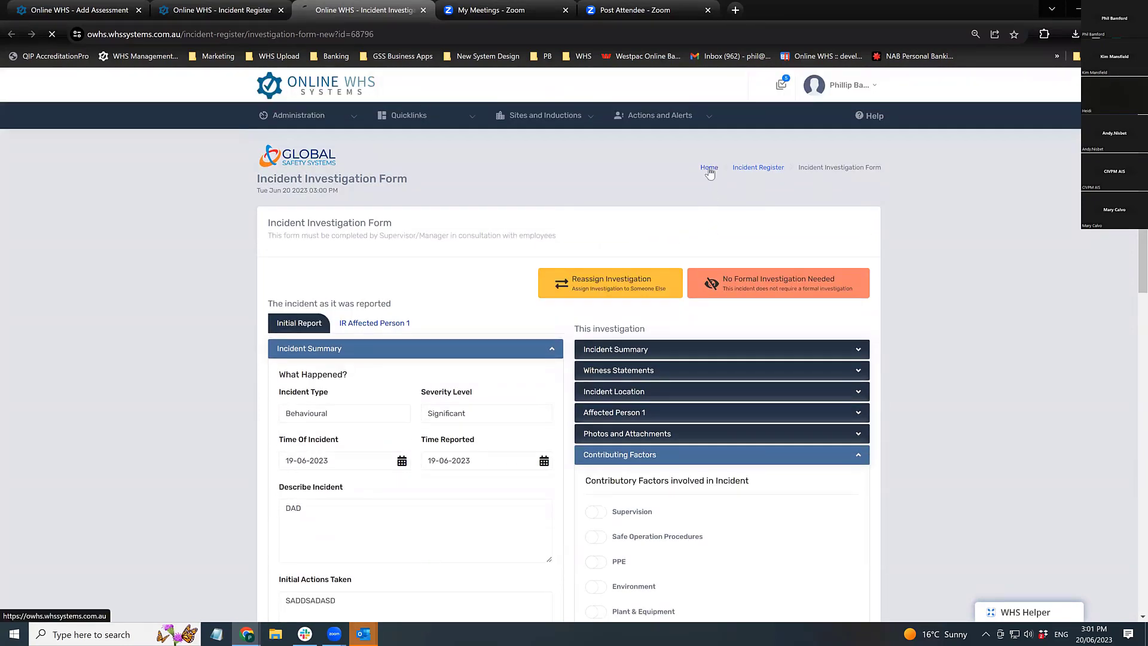